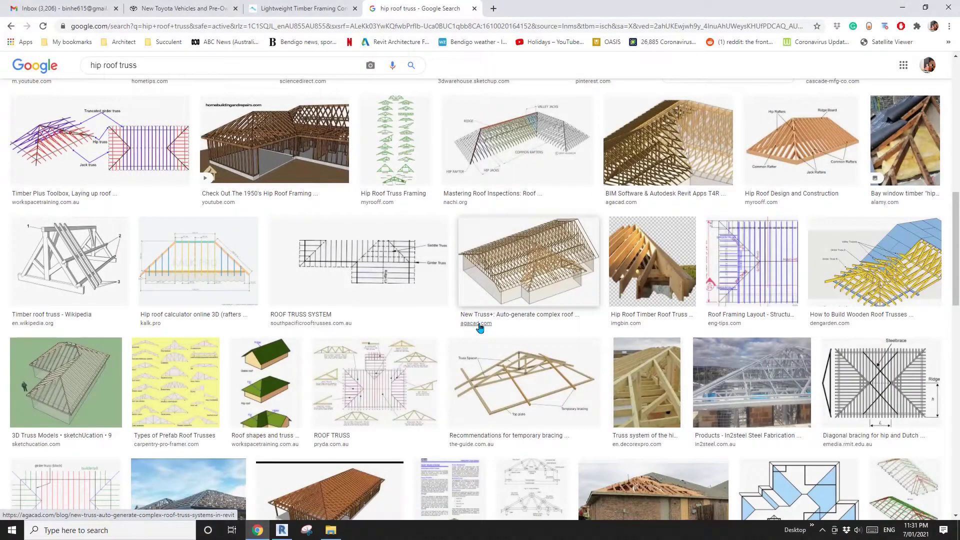
Examine the hip roof truss reference images in the search results at a larger size
{"action": "scroll", "coordinate": [479, 328], "scroll_direction": "up", "scroll_amount": 4}
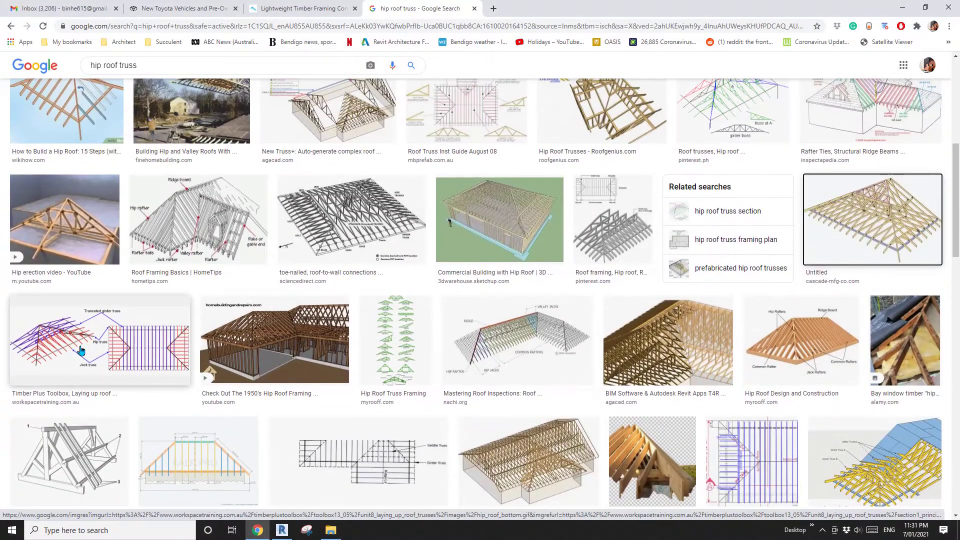
{"action": "scroll", "coordinate": [120, 354], "scroll_direction": "up", "scroll_amount": 1, "text": "ctrl"}
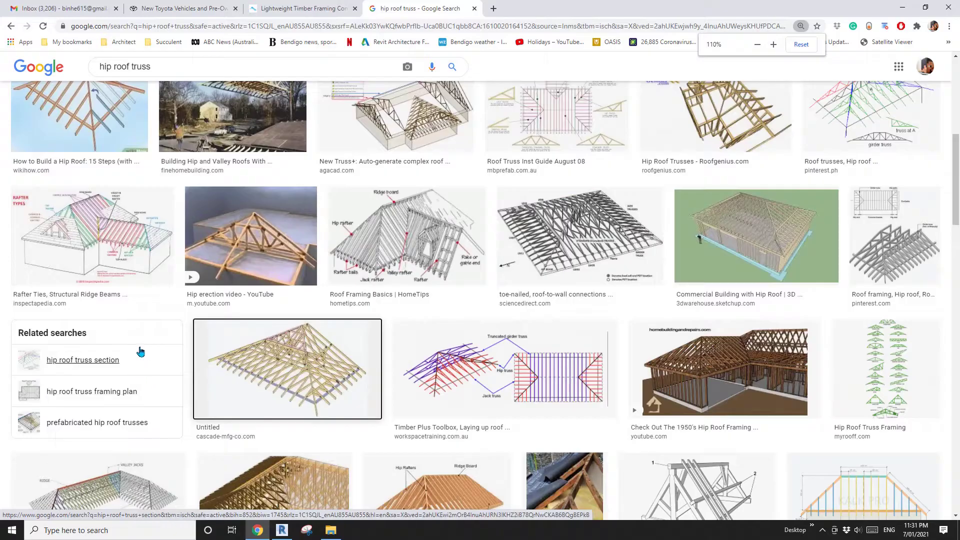
{"action": "scroll", "coordinate": [300, 325], "scroll_direction": "down", "scroll_amount": 2}
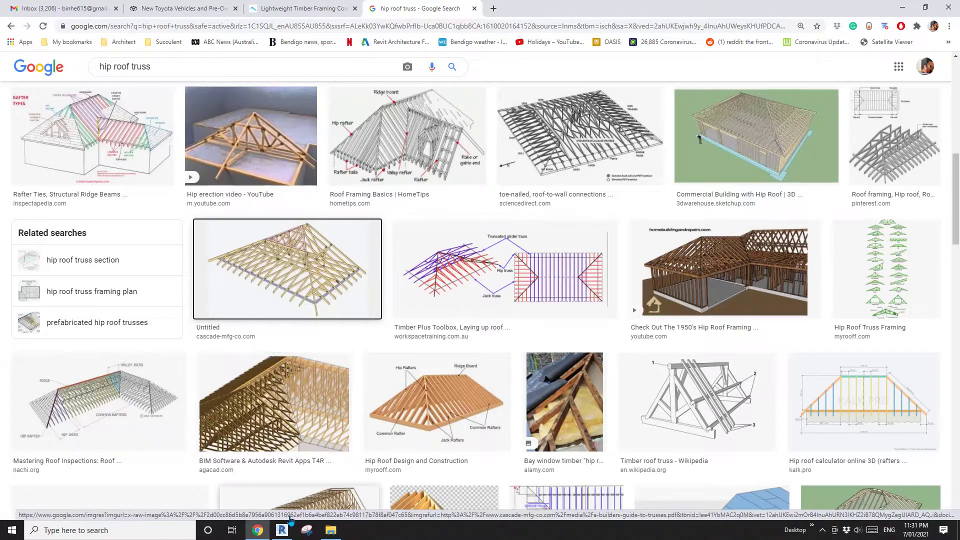
Switch to Revit and create a new project
{"action": "left_click", "coordinate": [282, 530]}
{"action": "left_click", "coordinate": [88, 116]}
{"action": "left_click", "coordinate": [273, 167]}
{"action": "left_click", "coordinate": [223, 188]}
{"action": "left_click", "coordinate": [261, 222]}
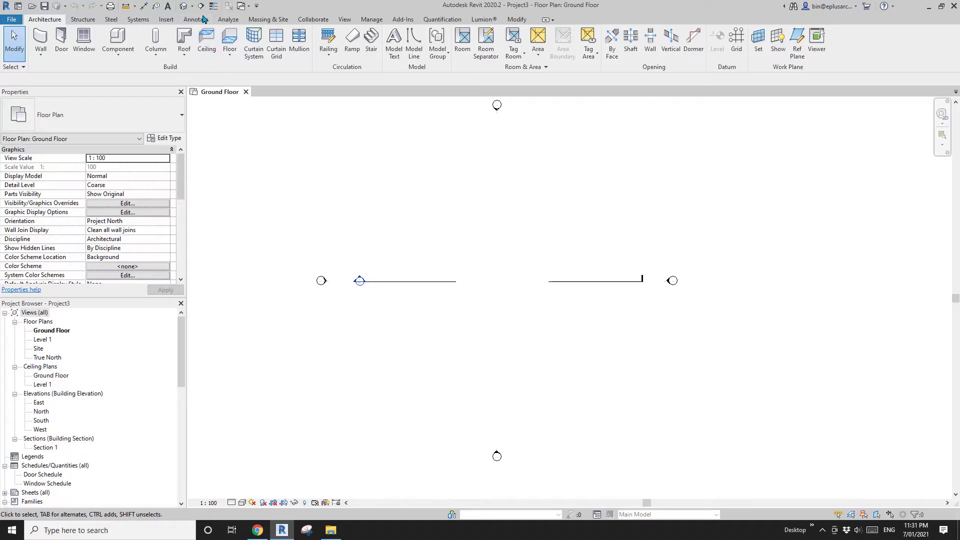
Open a 3D view and draw a closed rectangle of Brick veneer - 250 timber walls on the Ground Floor
{"action": "left_click", "coordinate": [183, 6]}
{"action": "key", "text": "w"}
{"action": "key", "text": "a"}
{"action": "left_click", "coordinate": [133, 111]}
{"action": "left_click", "coordinate": [73, 263]}
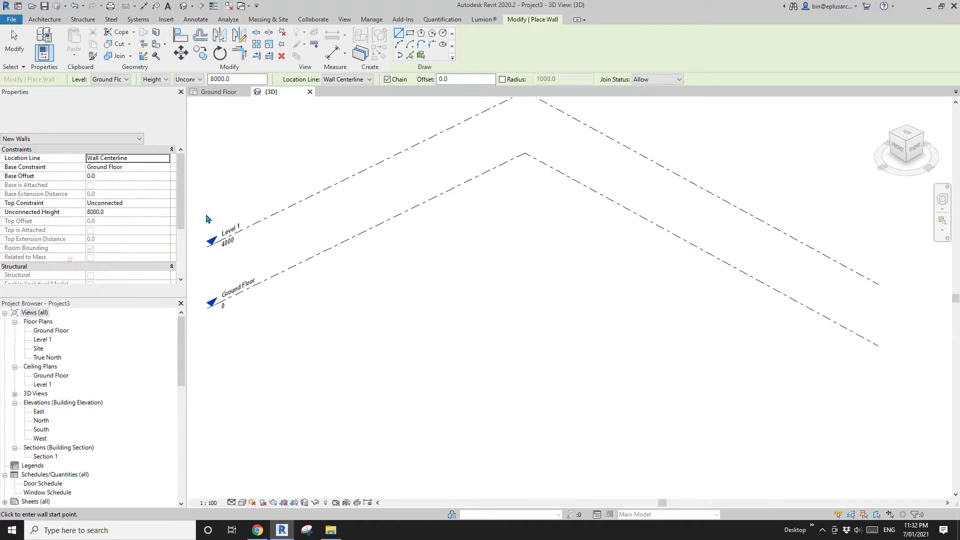
{"action": "left_click", "coordinate": [410, 33]}
{"action": "left_click", "coordinate": [508, 250]}
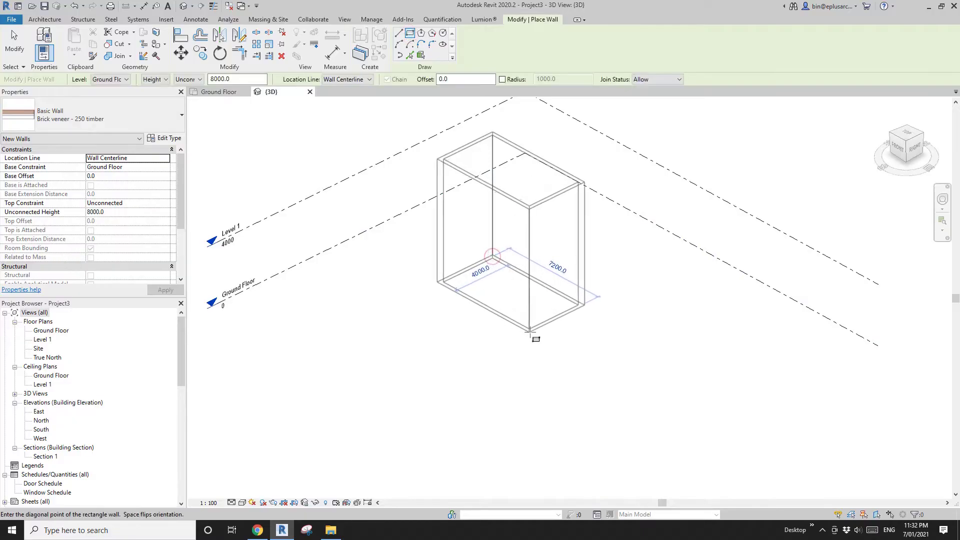
{"action": "left_click", "coordinate": [534, 339]}
{"action": "key", "text": "Escape"}
{"action": "key", "text": "Escape"}
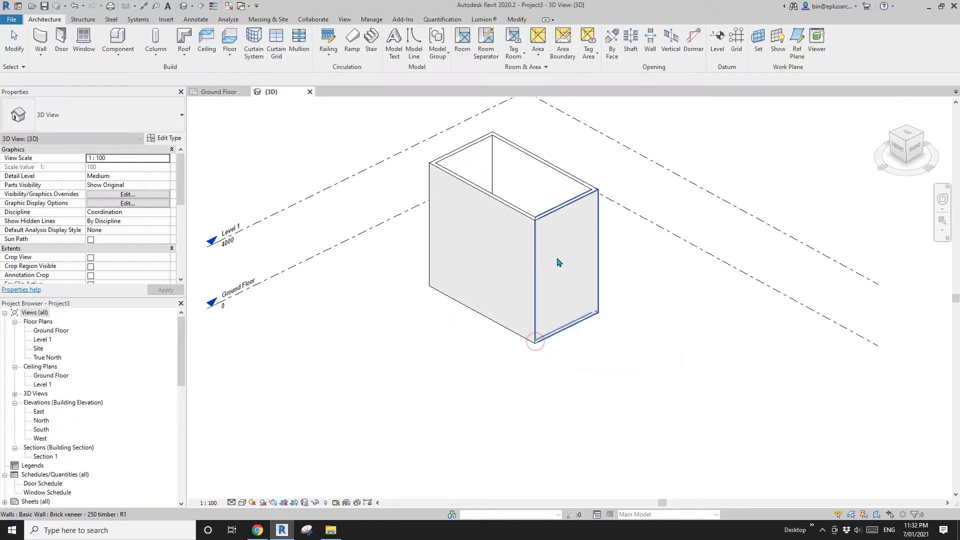
Set the unconnected height of all four walls to 3000
{"action": "left_click", "coordinate": [439, 234]}
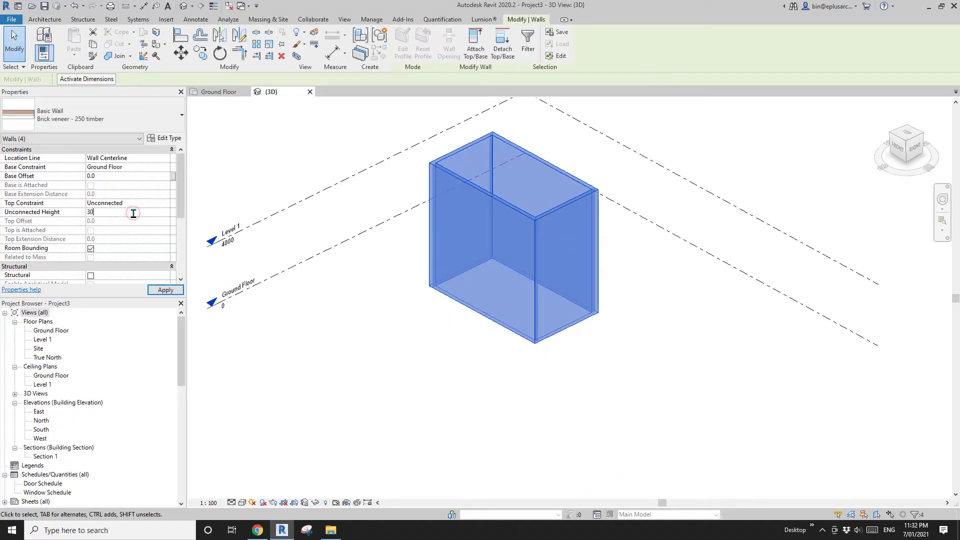
{"action": "key", "text": "Return"}
{"action": "left_click", "coordinate": [313, 239]}
{"action": "scroll", "coordinate": [375, 229], "scroll_direction": "up", "scroll_amount": 1}
{"action": "middle_click_drag", "start_coordinate": [376, 229], "coordinate": [377, 232]}
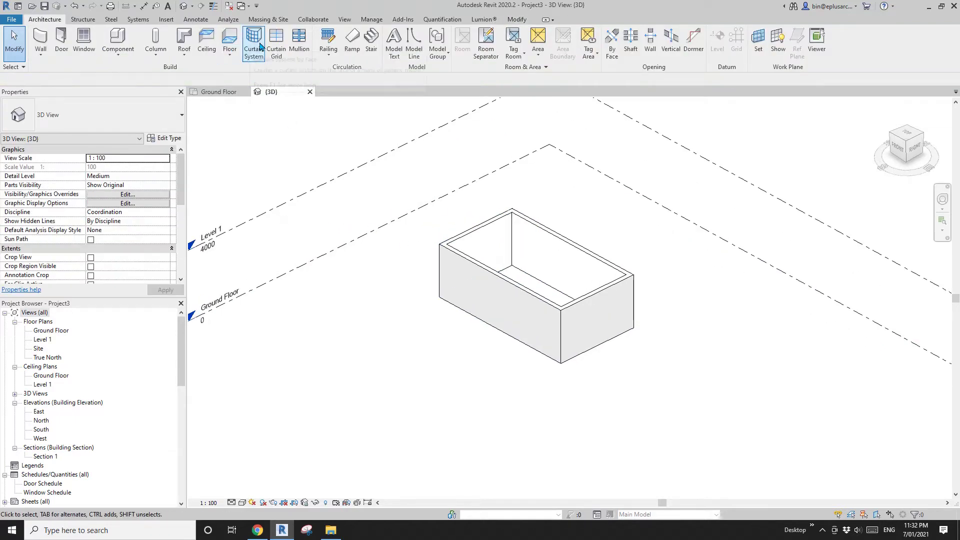
Create a hip roof by footprint from all four walls with a 450 overhang and sloped edges
{"action": "left_click", "coordinate": [183, 41]}
{"action": "left_click", "coordinate": [465, 281]}
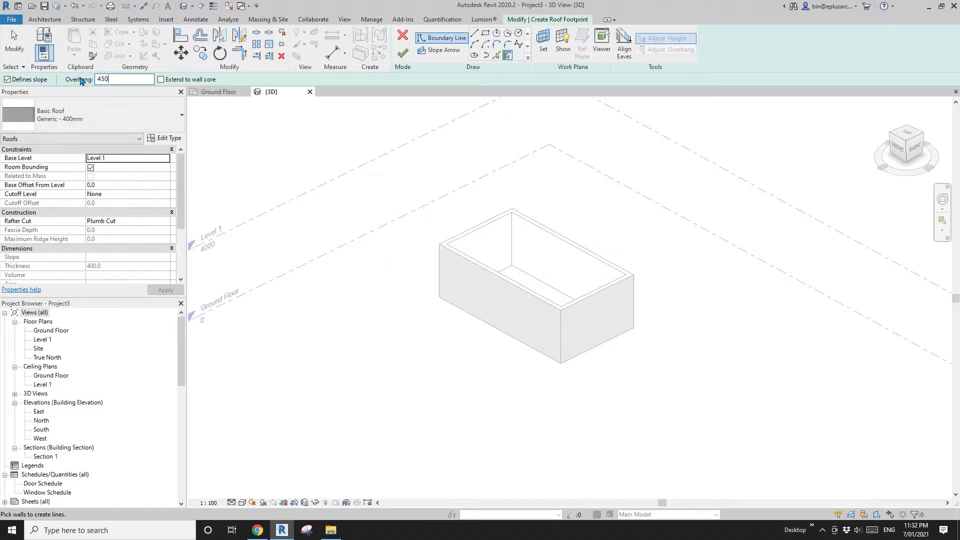
{"action": "scroll", "coordinate": [350, 290], "scroll_direction": "up", "scroll_amount": 1}
{"action": "key", "text": "Tab"}
{"action": "left_click", "coordinate": [480, 290]}
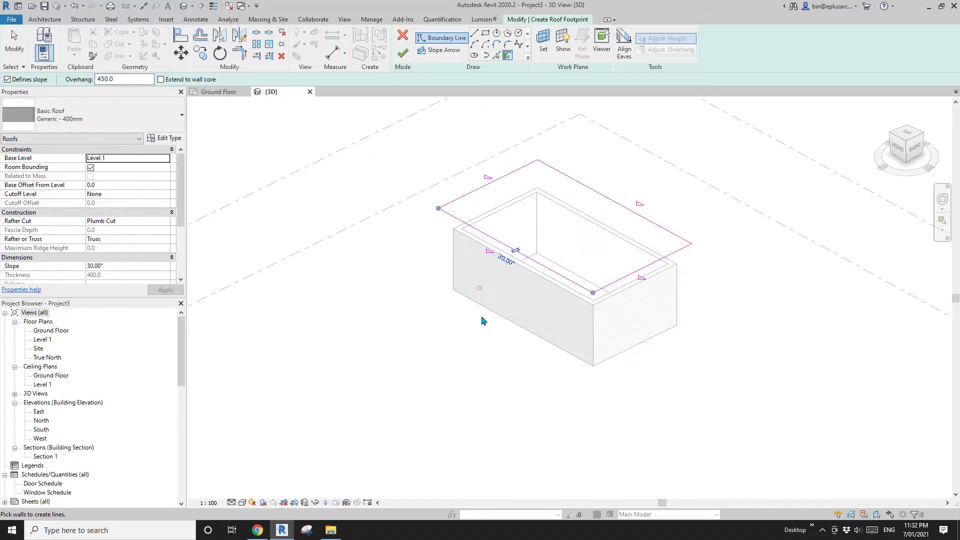
{"action": "left_click", "coordinate": [404, 53]}
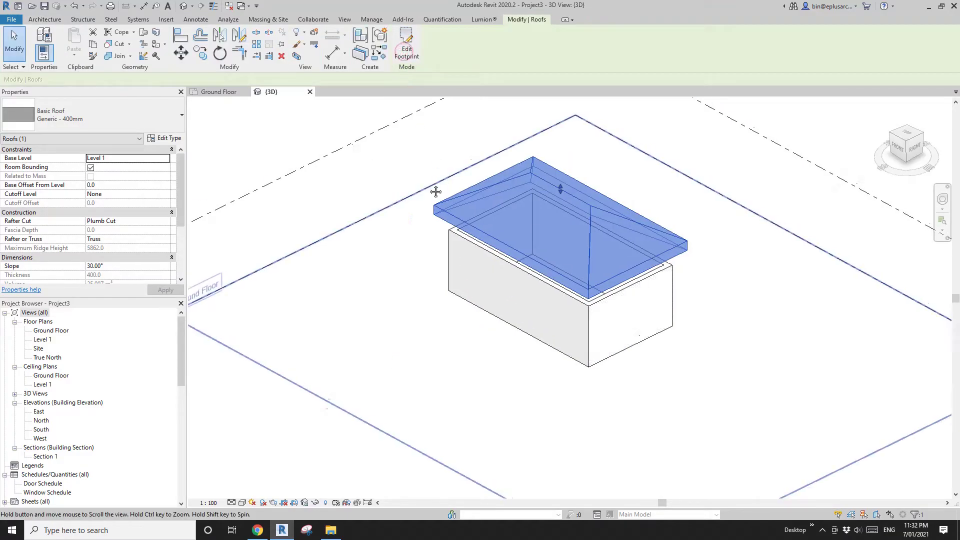
Change the hip roof's type to Basic Roof Generic - 125mm
{"action": "left_click", "coordinate": [490, 190]}
{"action": "left_click", "coordinate": [100, 117]}
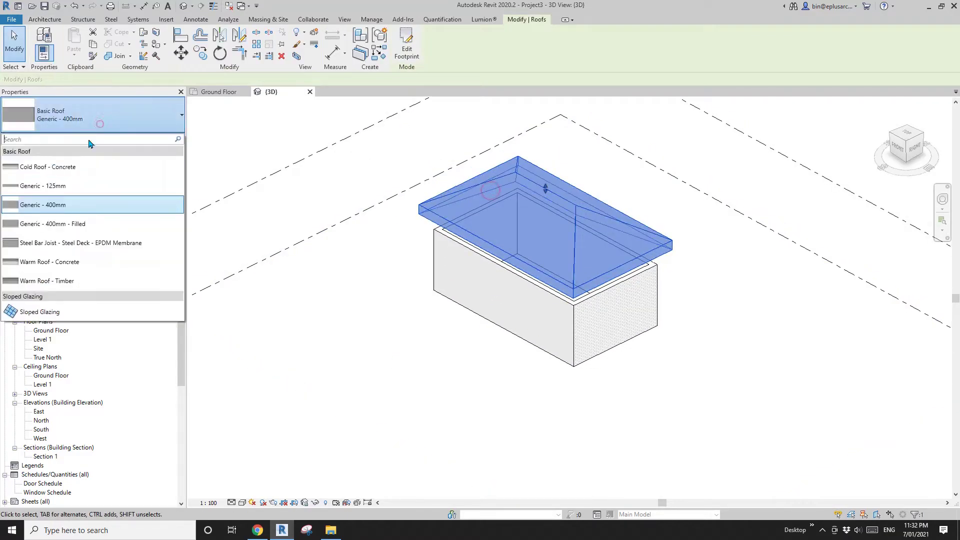
{"action": "left_click", "coordinate": [59, 185]}
{"action": "scroll", "coordinate": [518, 291], "scroll_direction": "up", "scroll_amount": 1}
{"action": "key", "text": "Escape"}
Set the elevation of Level 1 to 3000 to lower the roof onto the walls
{"action": "middle_click_drag", "start_coordinate": [520, 292], "coordinate": [489, 286]}
{"action": "middle_click_drag", "start_coordinate": [584, 303], "coordinate": [600, 178], "text": "shift"}
{"action": "middle_click_drag", "start_coordinate": [504, 303], "coordinate": [824, 286]}
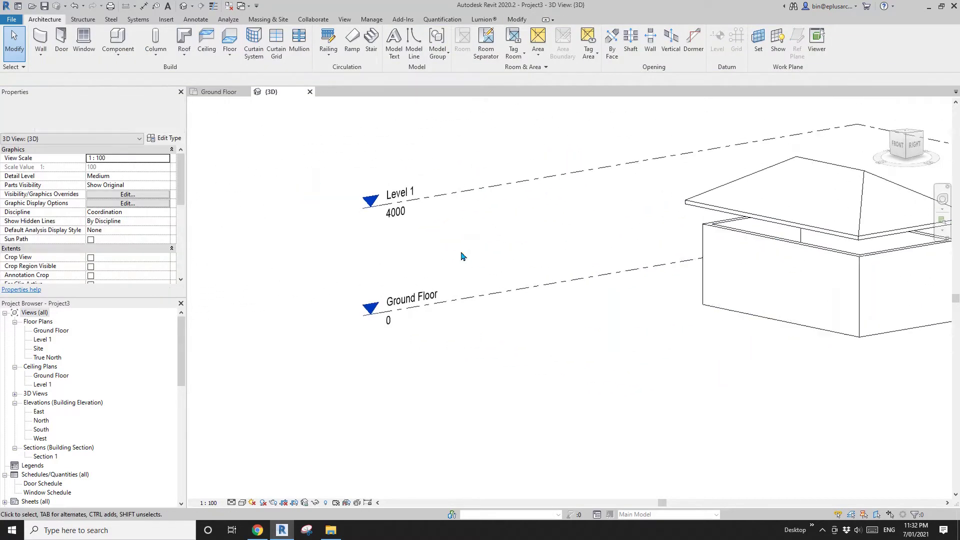
{"action": "left_click", "coordinate": [439, 198]}
{"action": "left_click", "coordinate": [397, 213]}
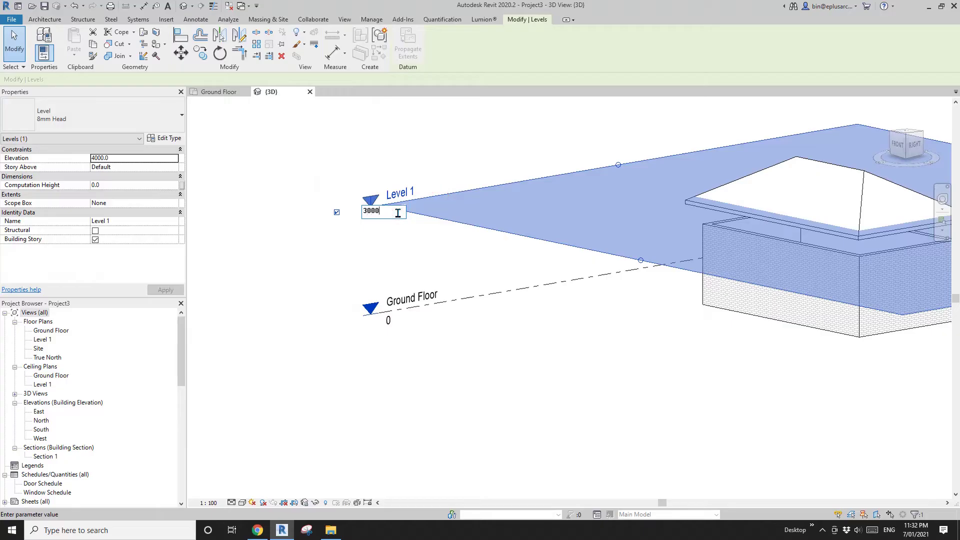
{"action": "left_click", "coordinate": [405, 260]}
{"action": "middle_click_drag", "start_coordinate": [520, 266], "coordinate": [455, 253]}
{"action": "key", "text": "Escape"}
{"action": "middle_click_drag", "start_coordinate": [750, 296], "coordinate": [552, 273]}
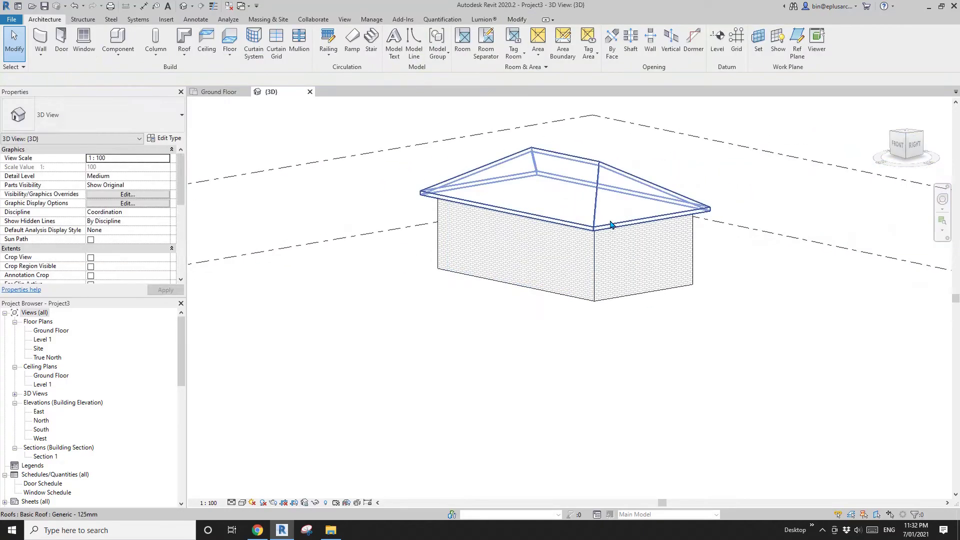
{"action": "middle_click_drag", "start_coordinate": [611, 225], "coordinate": [540, 268], "text": "shift"}
{"action": "left_click", "coordinate": [539, 209]}
{"action": "key", "text": "Escape"}
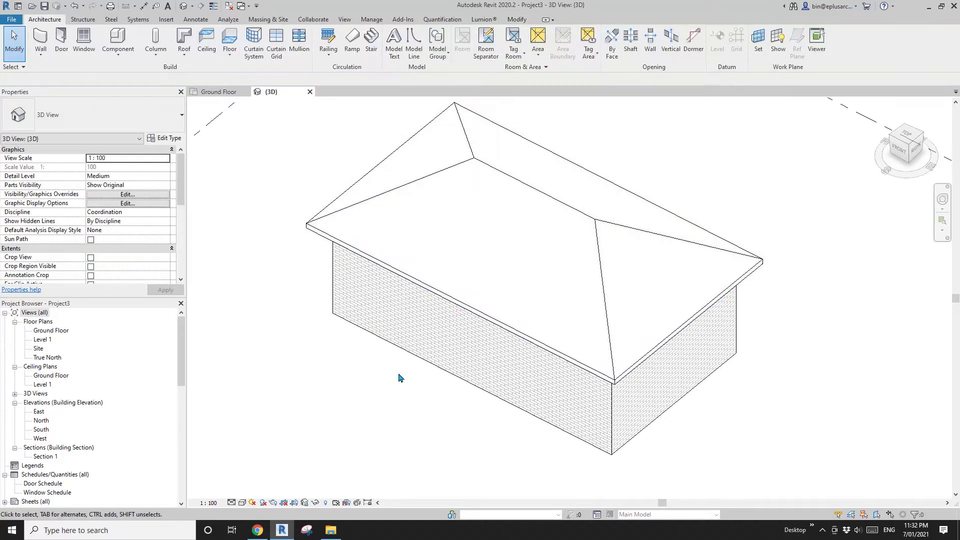
{"action": "middle_click_drag", "start_coordinate": [448, 321], "coordinate": [439, 336]}
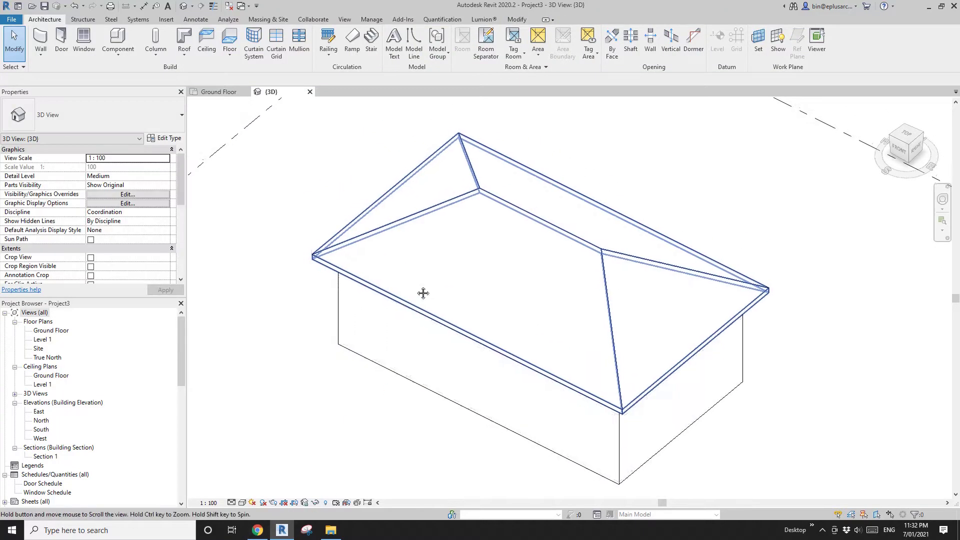
{"action": "left_click", "coordinate": [12, 19]}
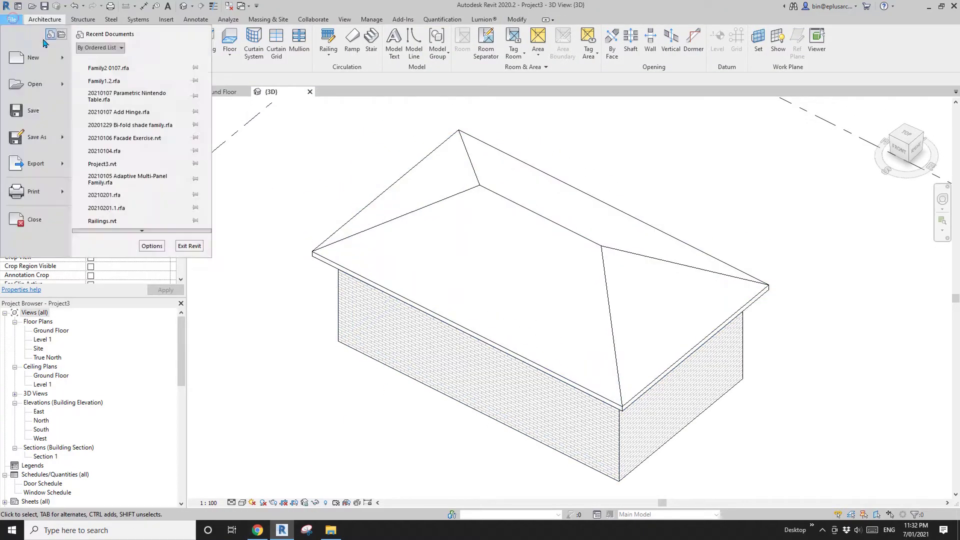
{"action": "mouse_move", "coordinate": [58, 66]}
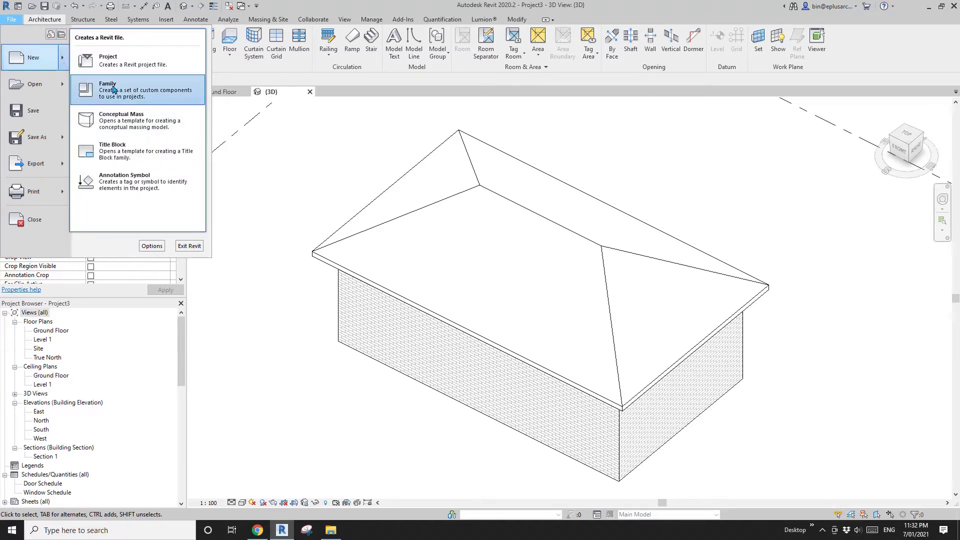
Load the Simple Fink or W Truss (AUS).rfa family from the Structural Trusses library folder with the Truss command
{"action": "left_click", "coordinate": [83, 19]}
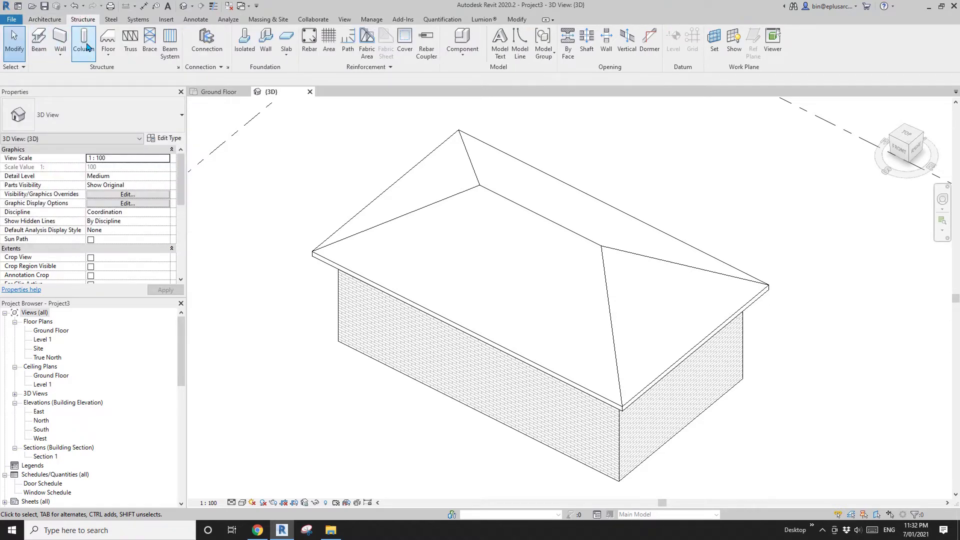
{"action": "left_click", "coordinate": [131, 40]}
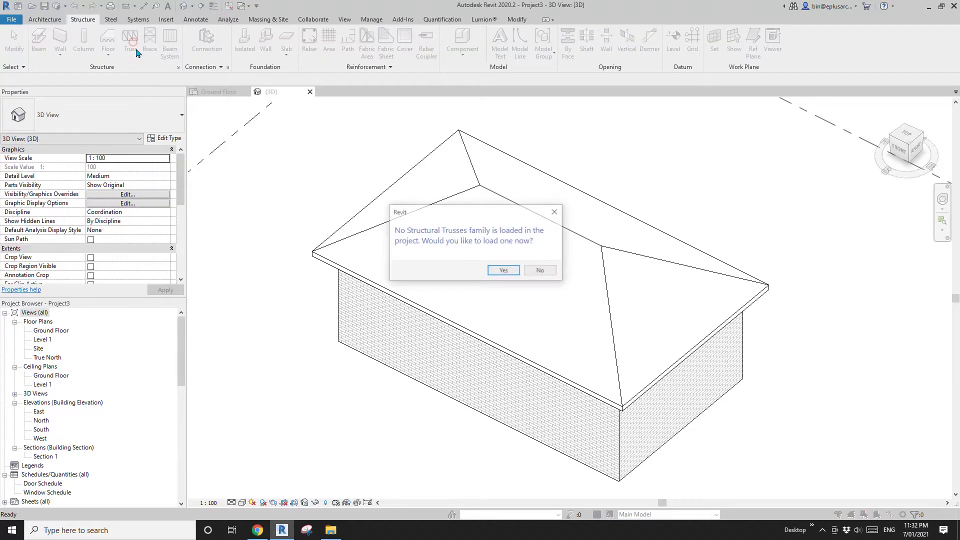
{"action": "left_click", "coordinate": [504, 271]}
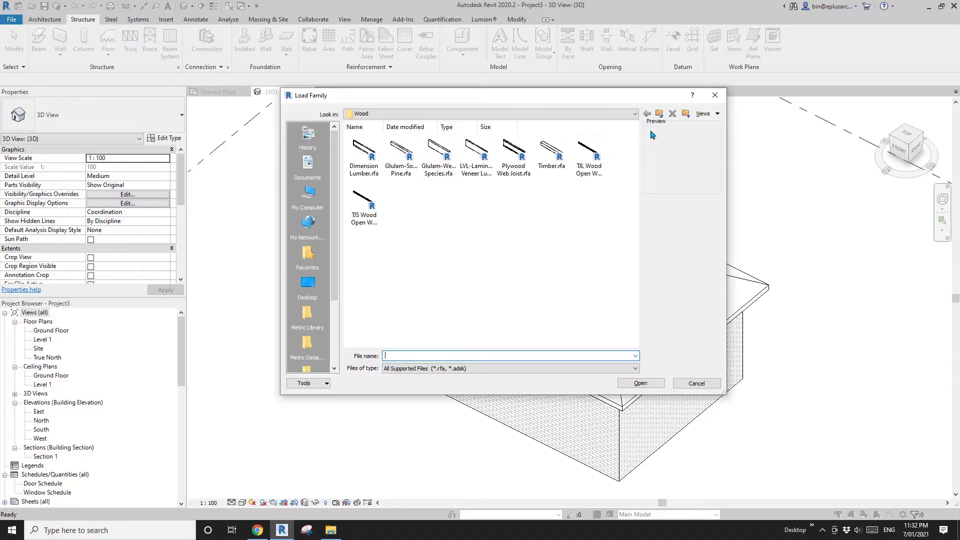
{"action": "left_click", "coordinate": [660, 117]}
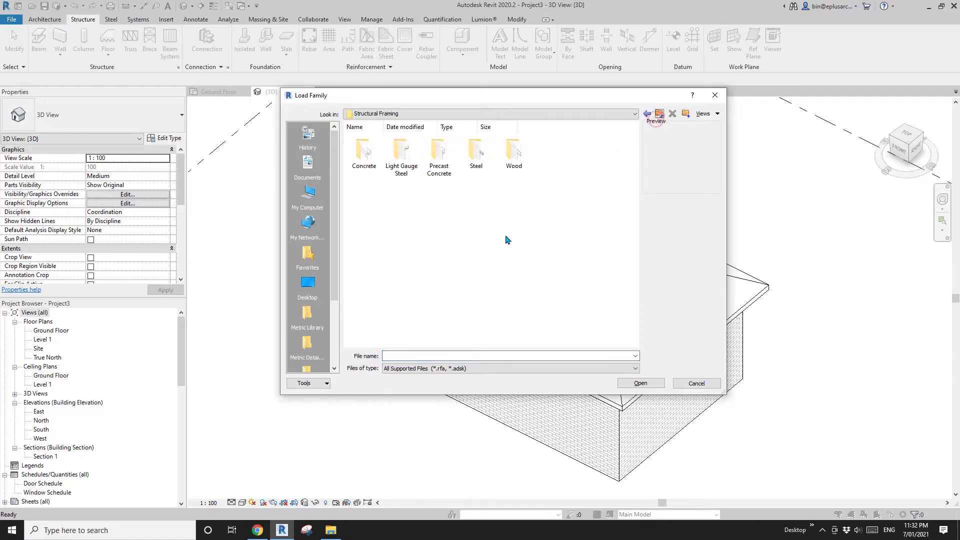
{"action": "left_click", "coordinate": [660, 117]}
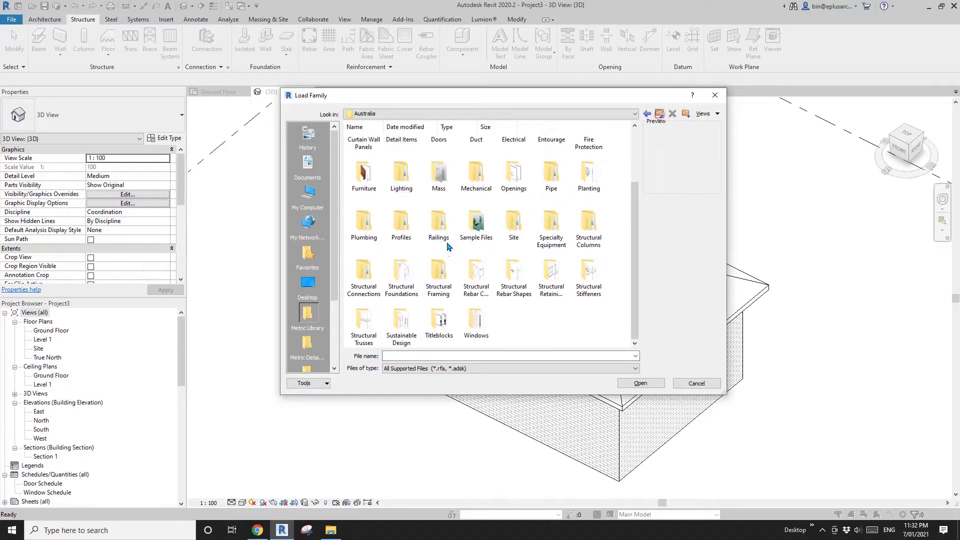
{"action": "left_click", "coordinate": [368, 331]}
{"action": "double_click", "coordinate": [370, 330]}
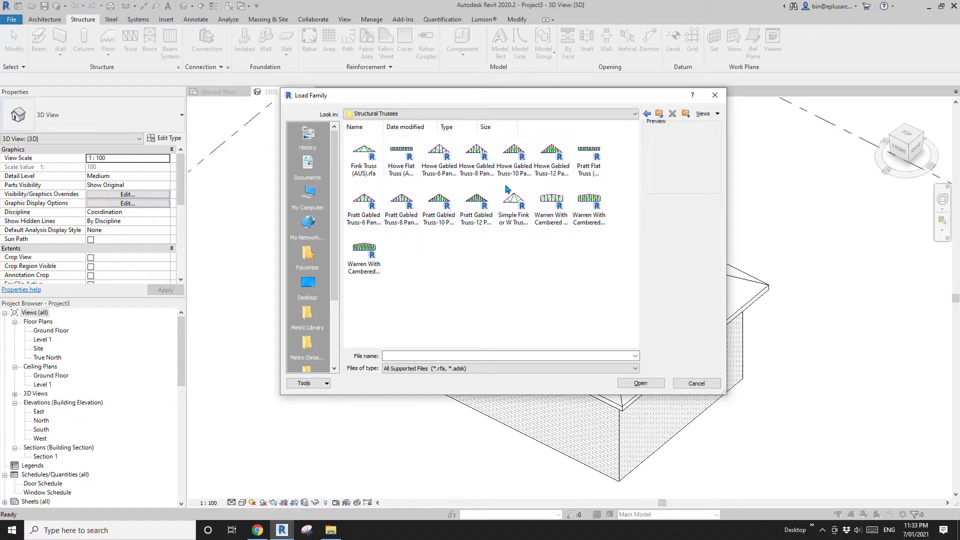
{"action": "left_click", "coordinate": [519, 210]}
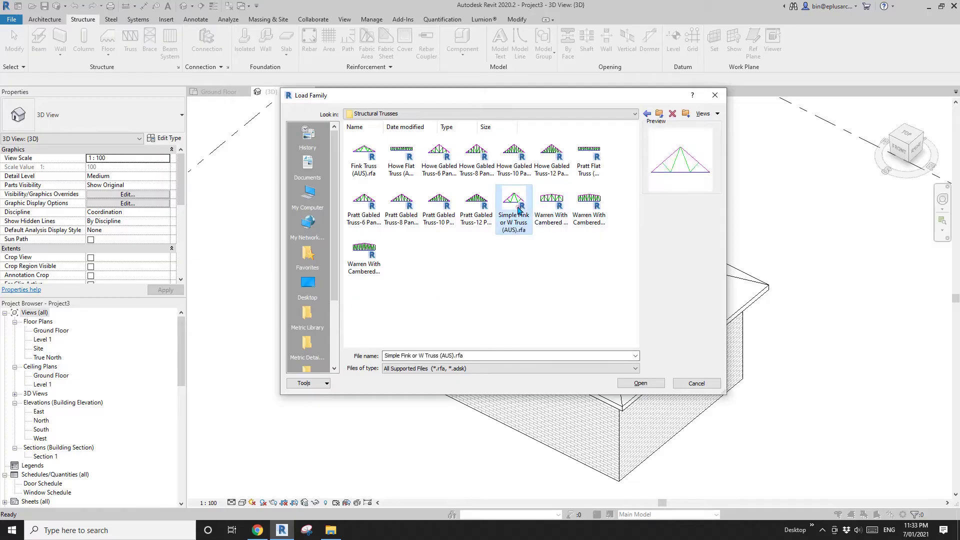
{"action": "left_click", "coordinate": [644, 385]}
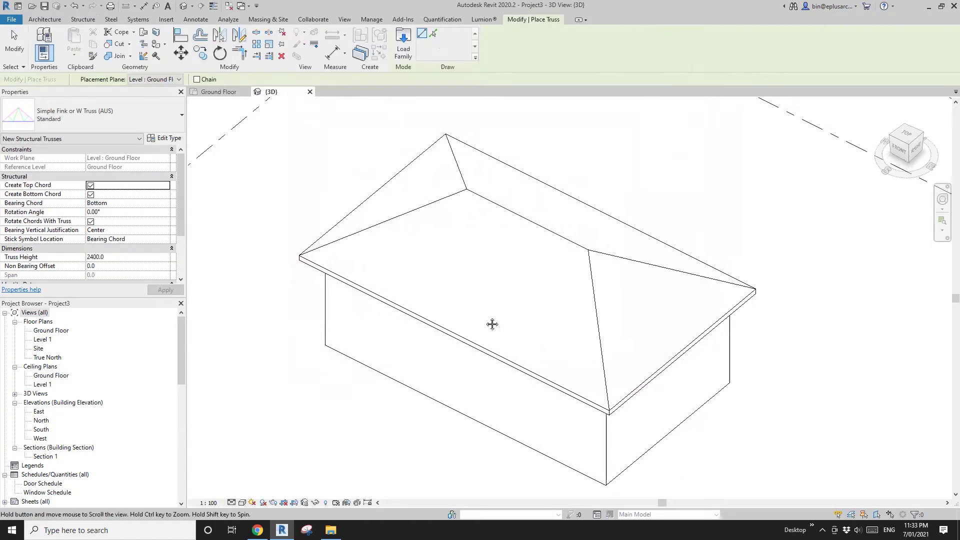
Open the Site floor plan and set its detail level to Medium
{"action": "double_click", "coordinate": [39, 349]}
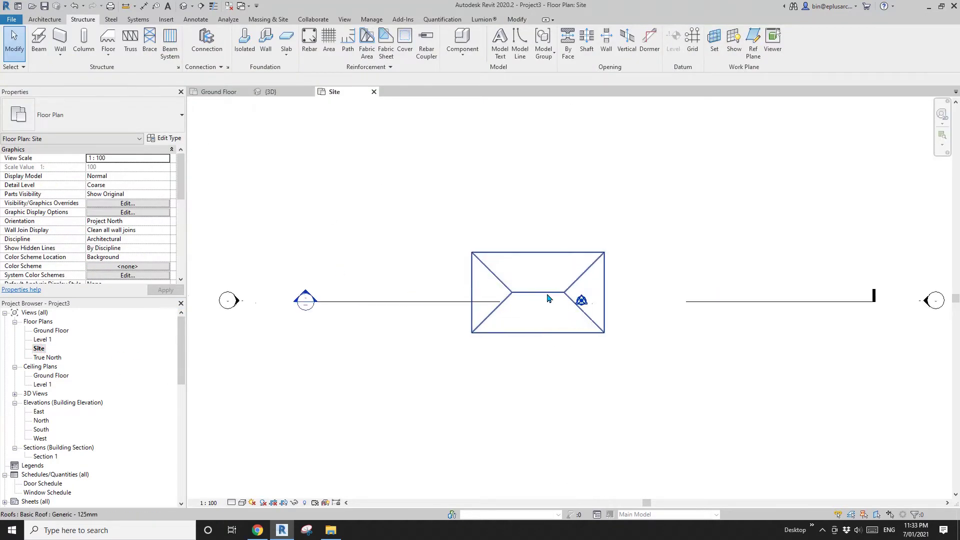
{"action": "scroll", "coordinate": [555, 295], "scroll_direction": "up", "scroll_amount": 5}
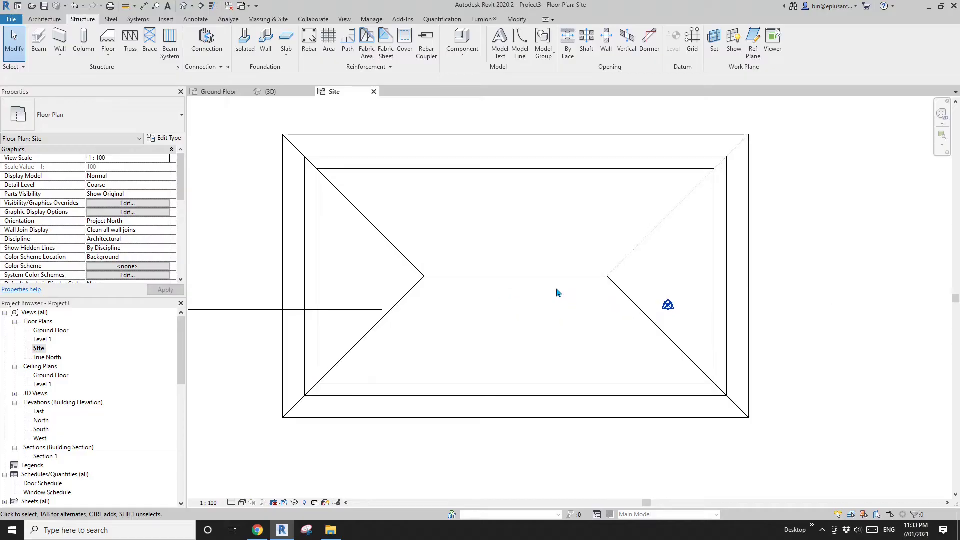
{"action": "middle_click_drag", "start_coordinate": [468, 287], "coordinate": [477, 289]}
{"action": "middle_click_drag", "start_coordinate": [458, 251], "coordinate": [452, 249]}
{"action": "left_click", "coordinate": [232, 502]}
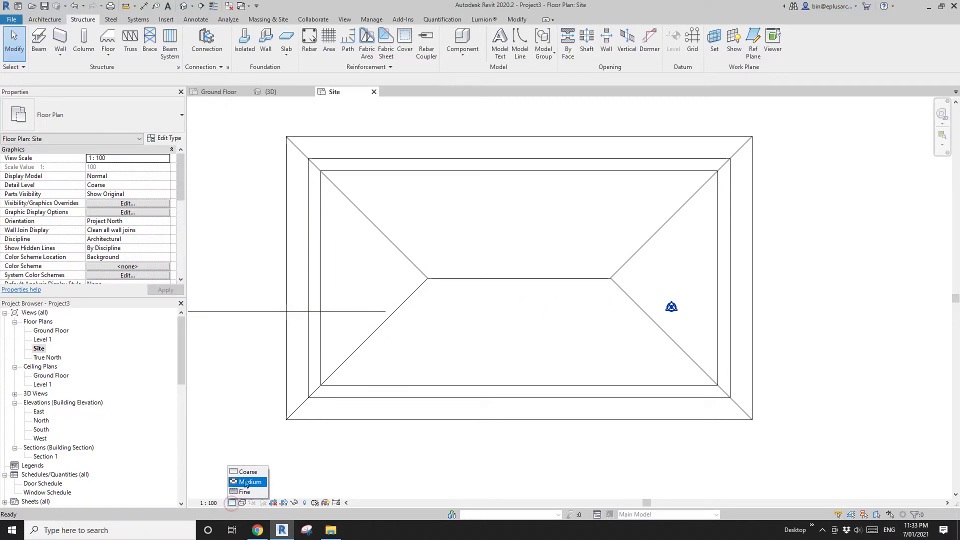
{"action": "left_click", "coordinate": [246, 484]}
{"action": "middle_click_drag", "start_coordinate": [378, 385], "coordinate": [354, 373]}
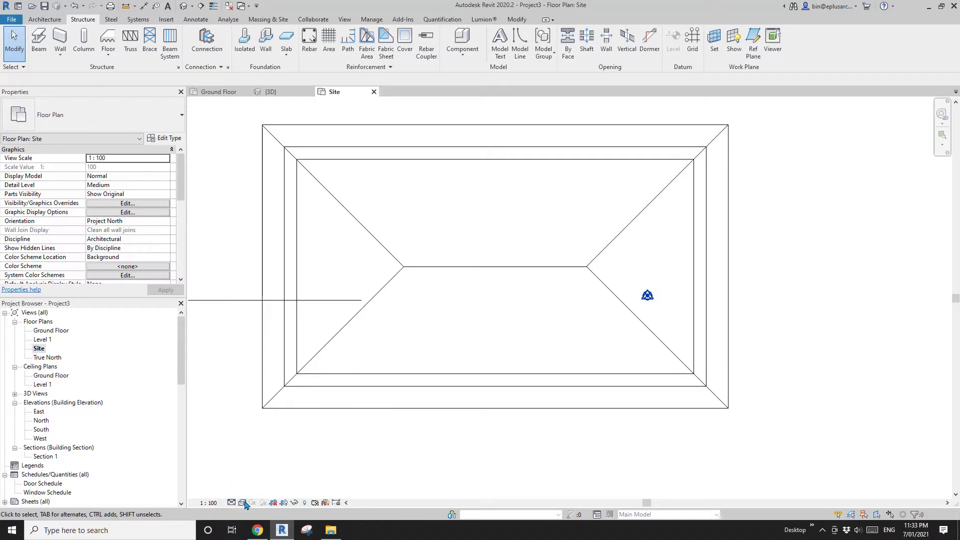
{"action": "scroll", "coordinate": [415, 445], "scroll_direction": "down", "scroll_amount": 2}
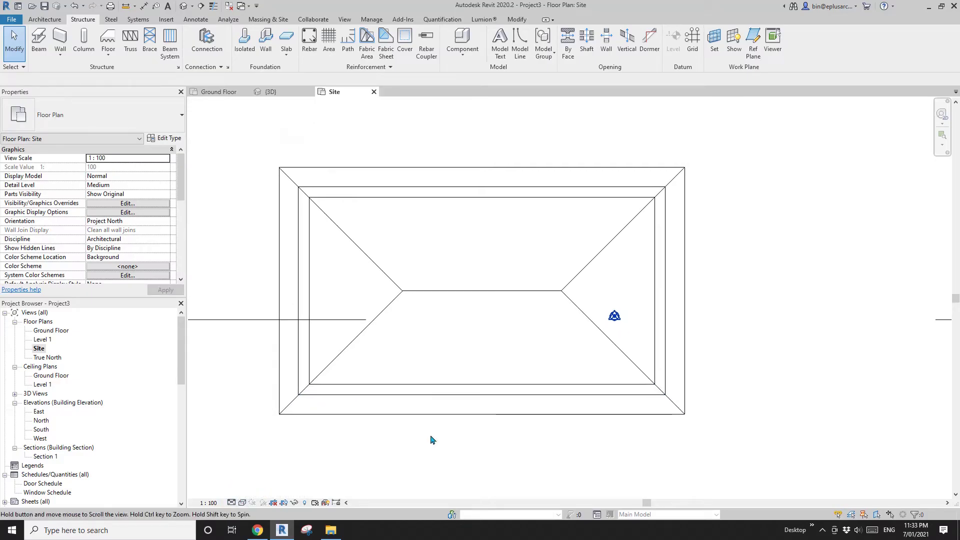
Place a Simple Fink or W Truss across the building from the south wall to the north wall, about 3600 mm from the west wall's inner face
{"action": "left_click", "coordinate": [129, 45]}
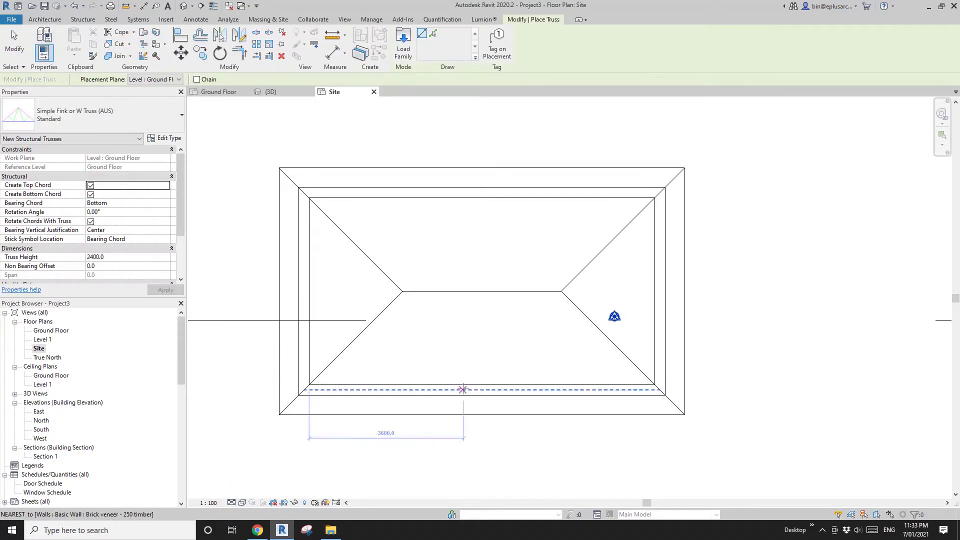
{"action": "left_click", "coordinate": [463, 389]}
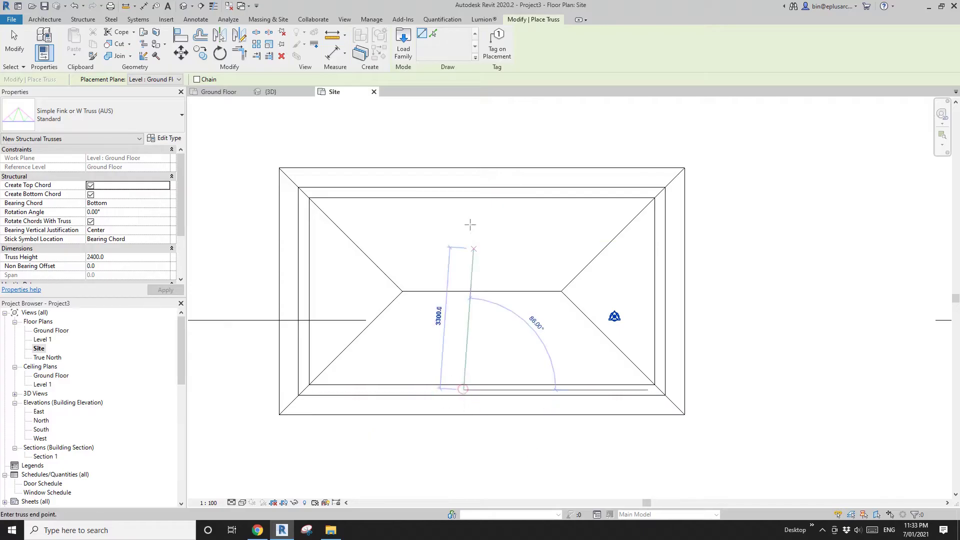
{"action": "left_click", "coordinate": [463, 193]}
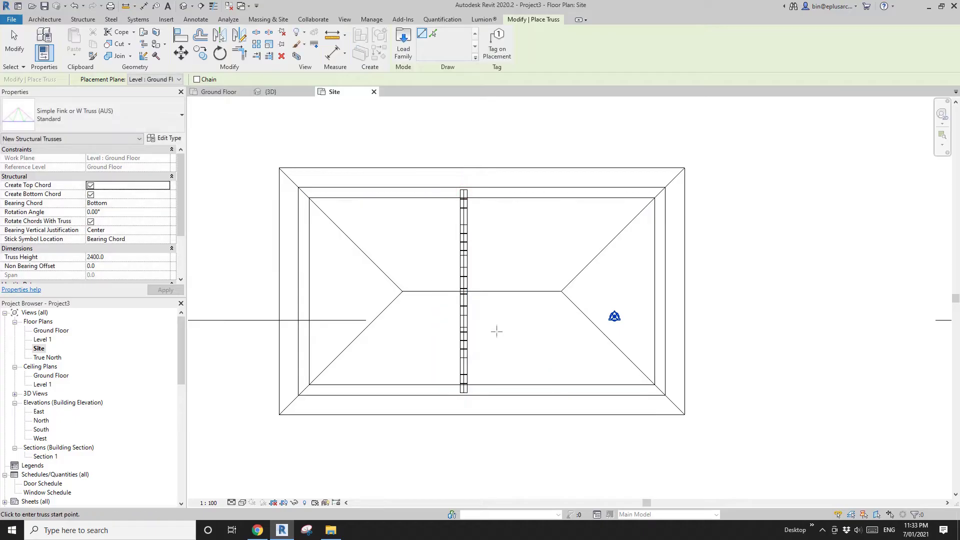
{"action": "key", "text": "Escape"}
{"action": "key", "text": "Escape"}
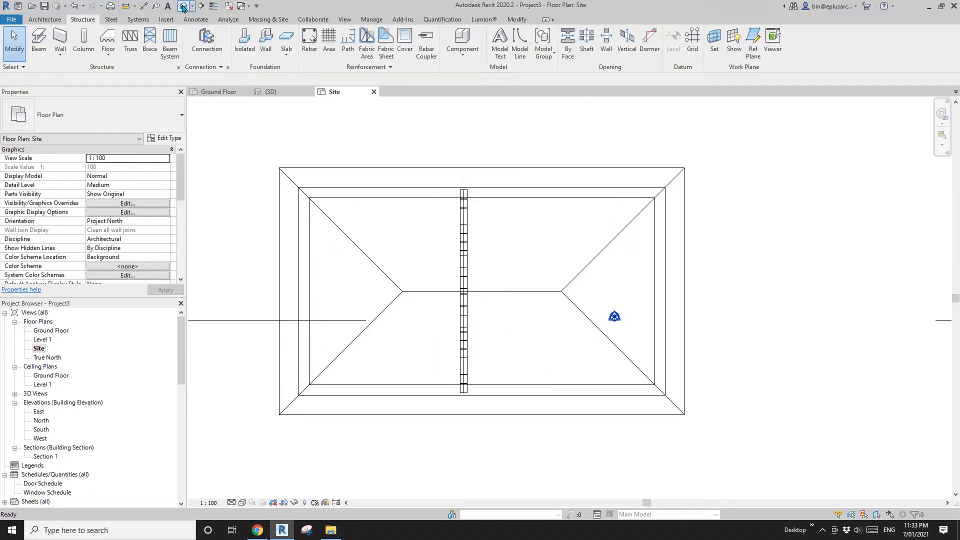
Open the default 3D view and temporarily hide the hip roof
{"action": "left_click", "coordinate": [183, 7]}
{"action": "left_click", "coordinate": [514, 290]}
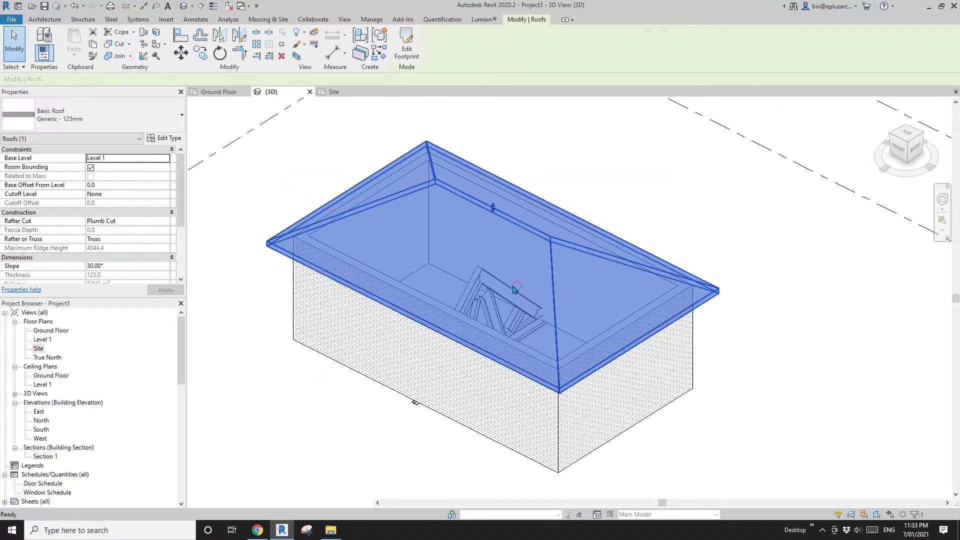
{"action": "key", "text": "h"}
{"action": "key", "text": "h"}
{"action": "middle_click_drag", "start_coordinate": [514, 290], "coordinate": [500, 308], "text": "shift"}
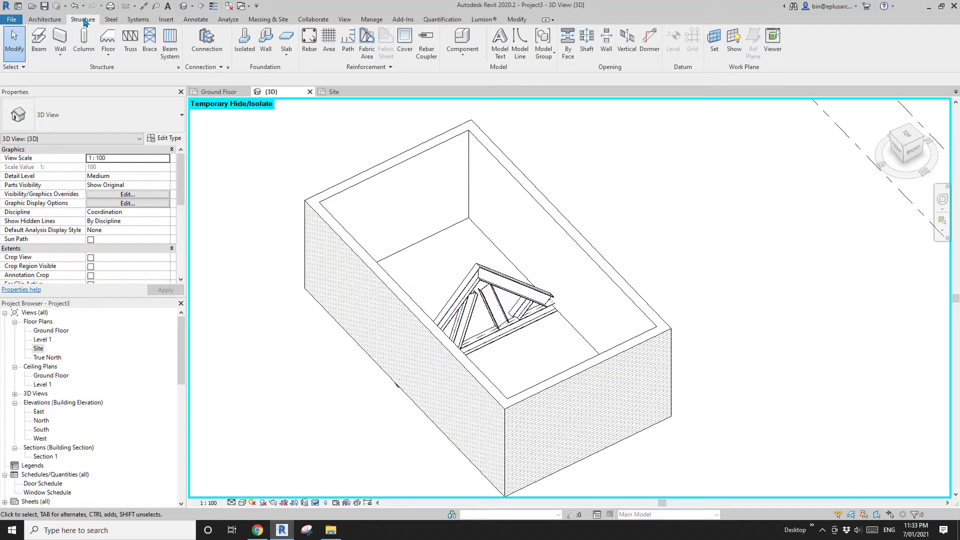
Load the 38x114 type of Dimension Lumber.rfa from the Structural Framing Wood library folder with the Beam command
{"action": "left_click", "coordinate": [38, 44]}
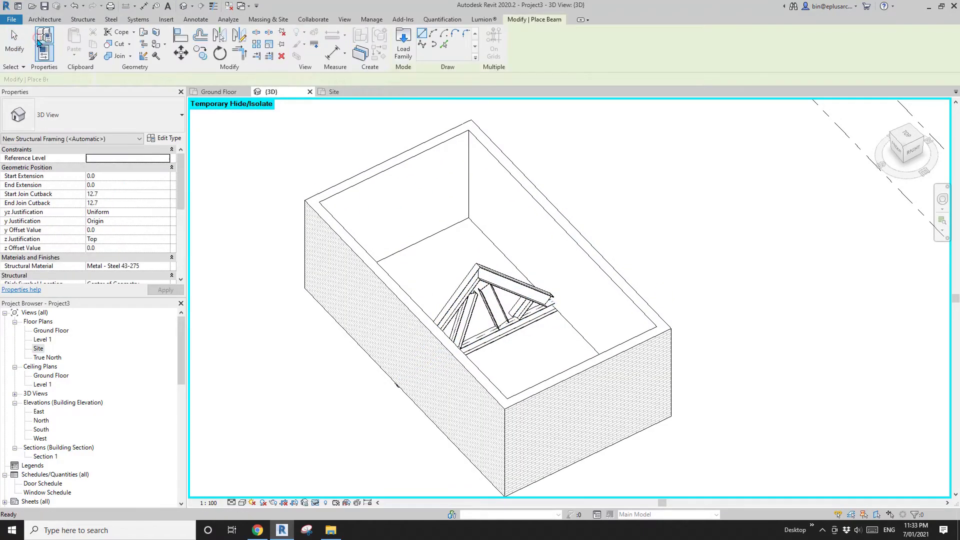
{"action": "left_click", "coordinate": [403, 45]}
{"action": "left_click", "coordinate": [659, 114]}
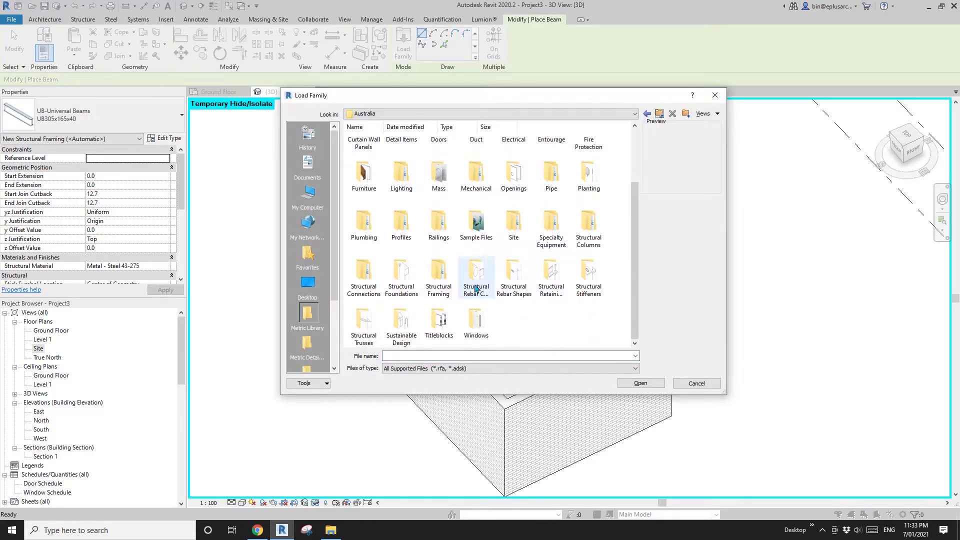
{"action": "double_click", "coordinate": [433, 275]}
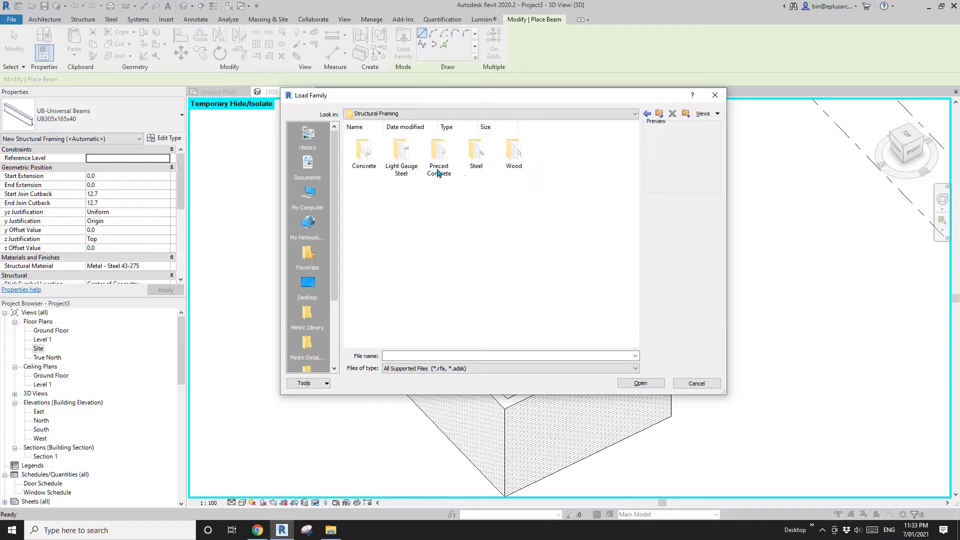
{"action": "double_click", "coordinate": [514, 154]}
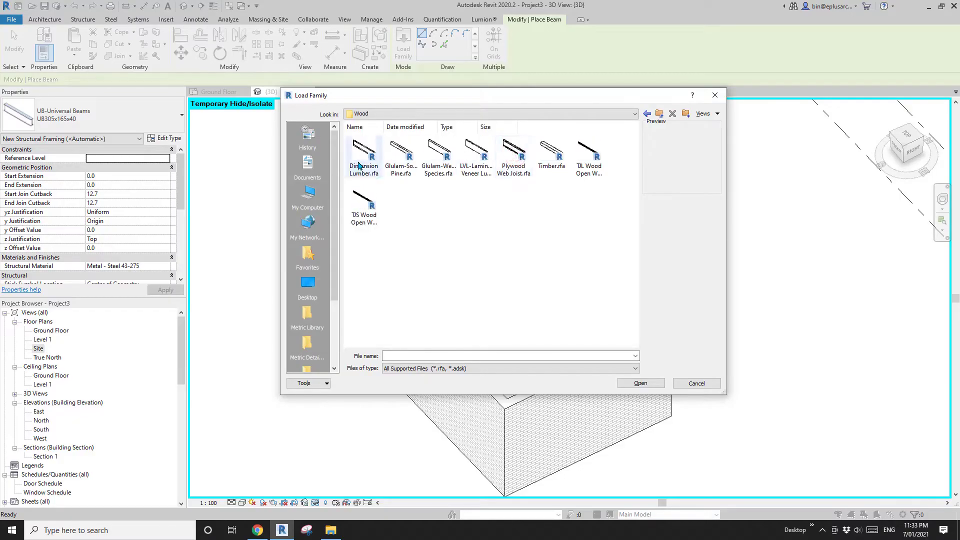
{"action": "double_click", "coordinate": [364, 147]}
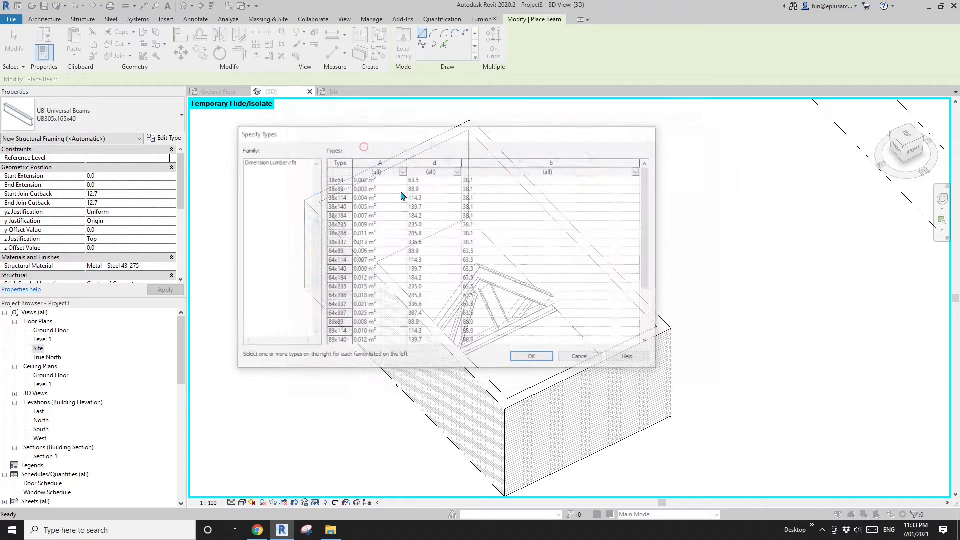
{"action": "left_click", "coordinate": [336, 197]}
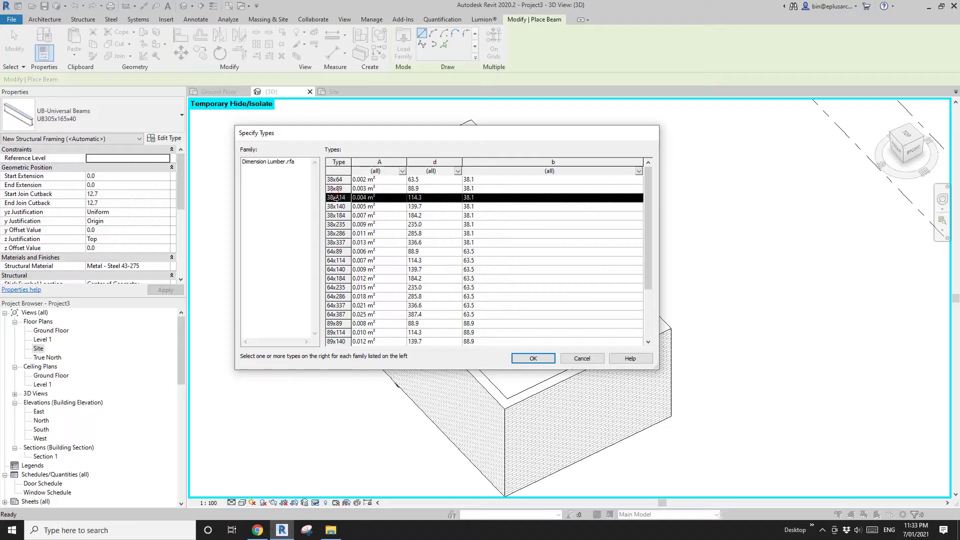
{"action": "left_click", "coordinate": [529, 356]}
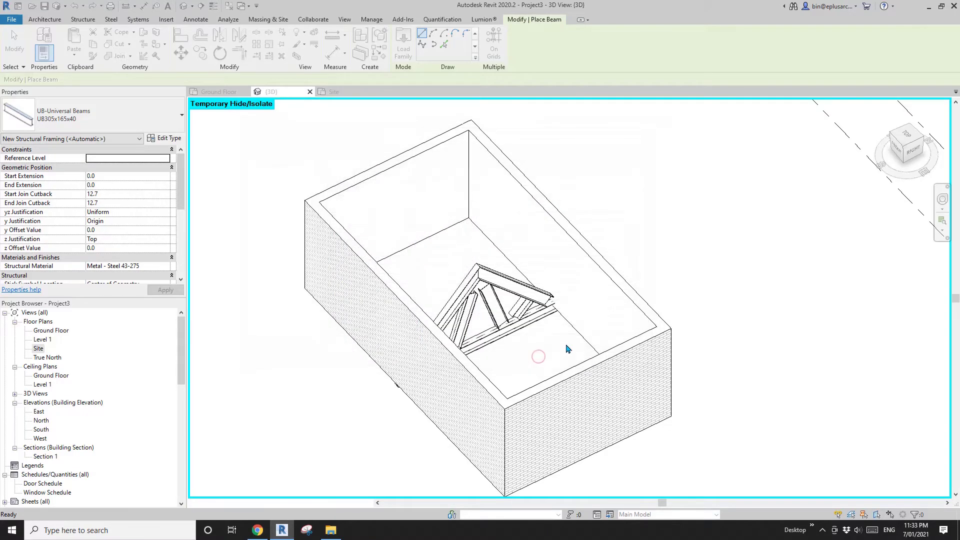
{"action": "key", "text": "Escape"}
Set the structural framing type of the truss's top chords and vertical webs to Dimension Lumber:38x114
{"action": "left_click", "coordinate": [510, 306]}
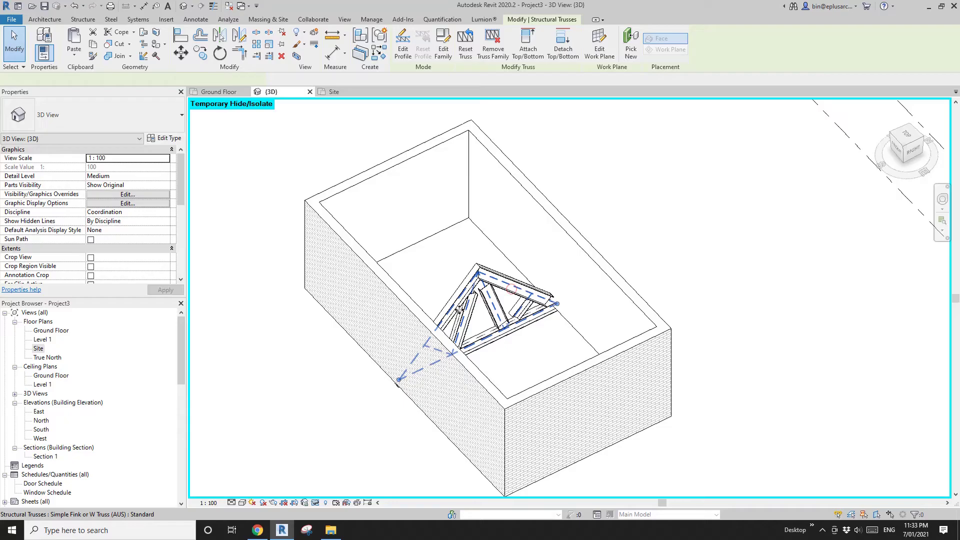
{"action": "left_click", "coordinate": [166, 139]}
{"action": "left_click", "coordinate": [400, 150]}
{"action": "left_click", "coordinate": [285, 174]}
{"action": "left_click", "coordinate": [400, 198]}
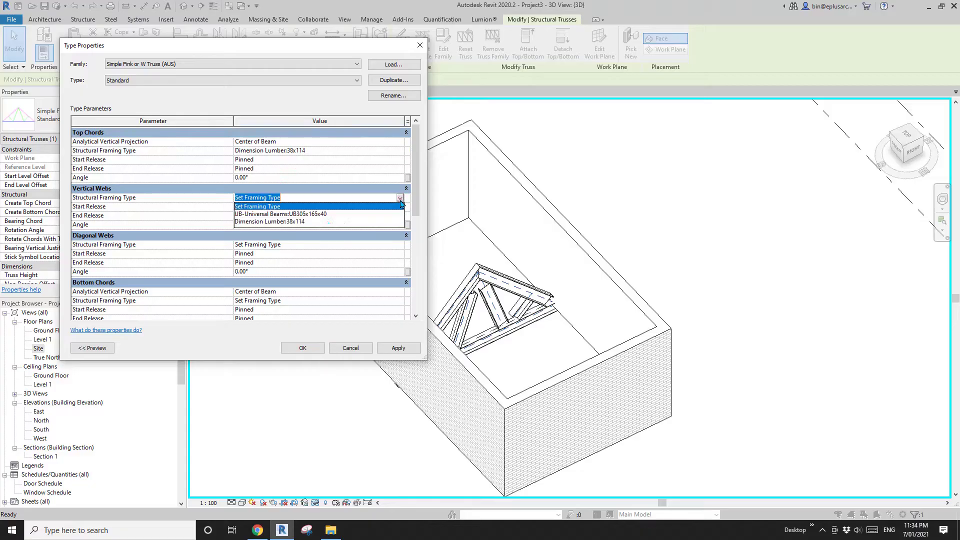
{"action": "left_click", "coordinate": [274, 222]}
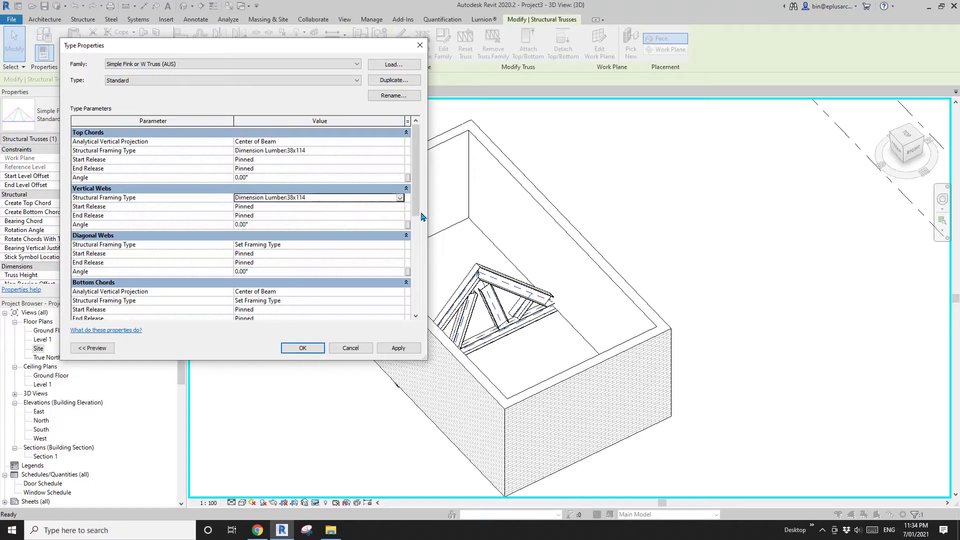
Set the structural framing type of the truss's diagonal webs and bottom chords to Dimension Lumber:38x114 and accept the type properties
{"action": "scroll", "coordinate": [417, 214], "scroll_direction": "down", "scroll_amount": 1}
{"action": "left_click", "coordinate": [385, 226]}
{"action": "left_click", "coordinate": [389, 226]}
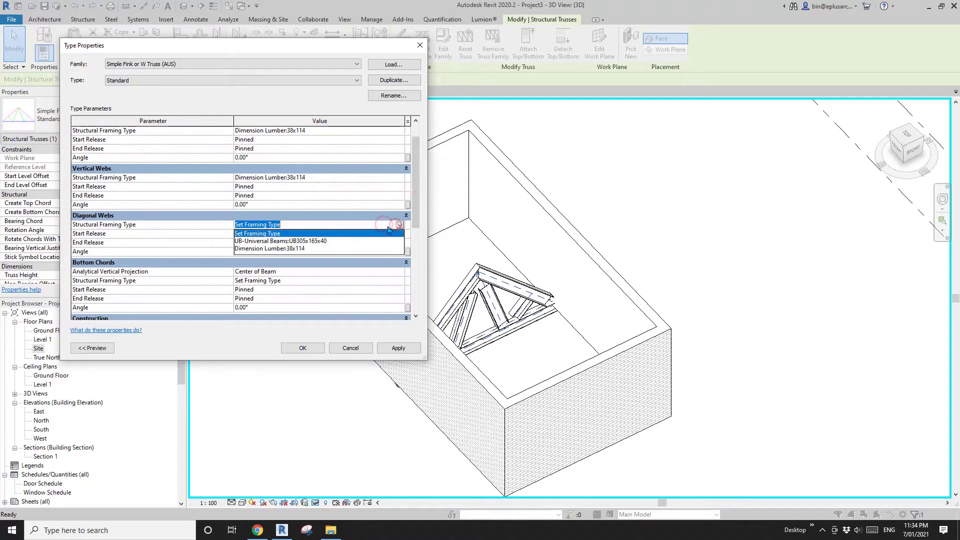
{"action": "left_click", "coordinate": [297, 249]}
{"action": "left_click", "coordinate": [380, 283]}
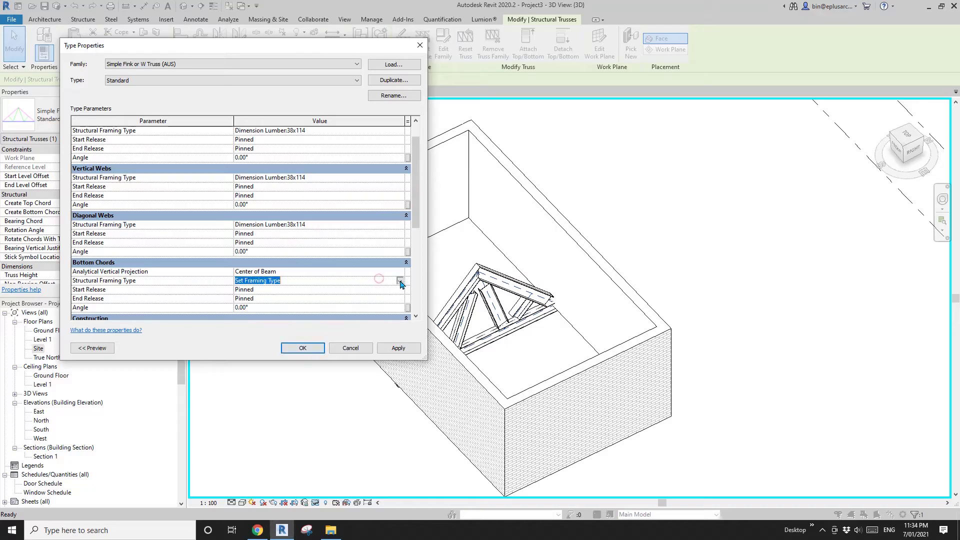
{"action": "left_click", "coordinate": [400, 283]}
{"action": "left_click", "coordinate": [297, 303]}
{"action": "left_click", "coordinate": [303, 347]}
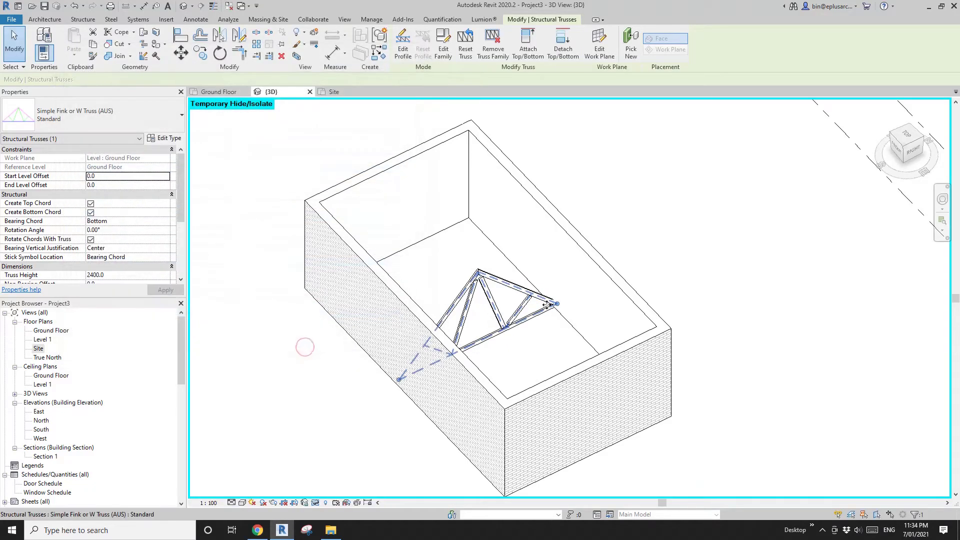
Set the truss's start and end level offsets to 3000 so it rests on top of the walls
{"action": "middle_click_drag", "start_coordinate": [548, 304], "coordinate": [500, 300], "text": "shift"}
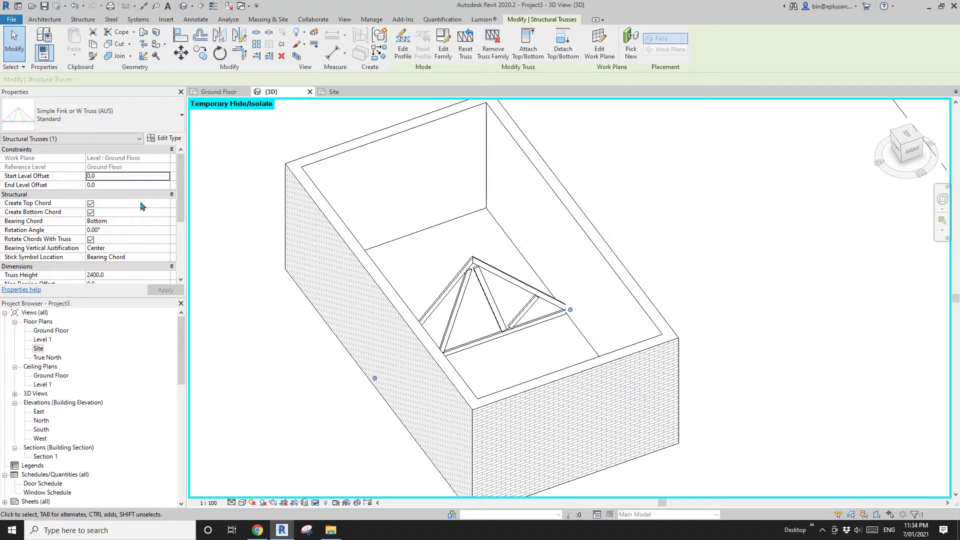
{"action": "left_click", "coordinate": [110, 186]}
{"action": "type", "text": "300"}
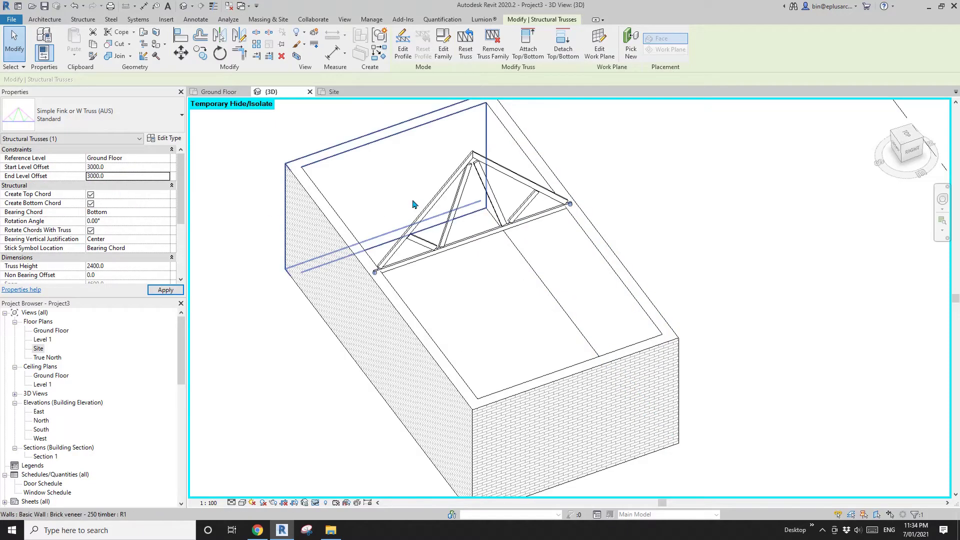
{"action": "left_click", "coordinate": [481, 244]}
{"action": "middle_click_drag", "start_coordinate": [488, 248], "coordinate": [479, 229], "text": "shift"}
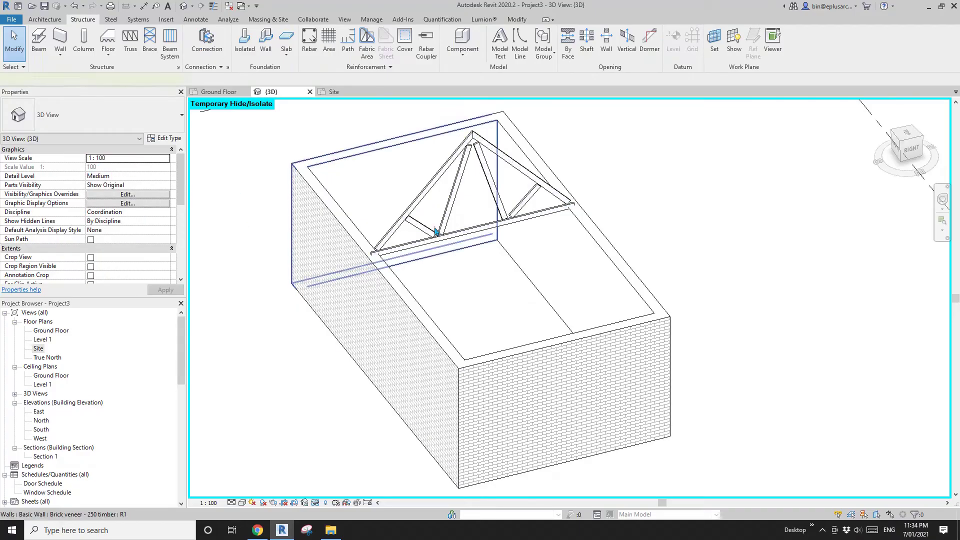
{"action": "left_click", "coordinate": [370, 256]}
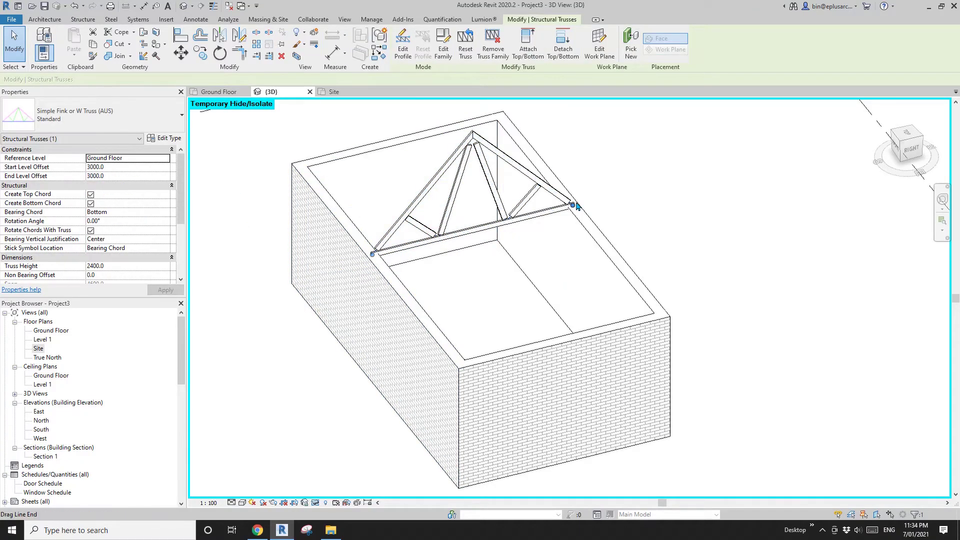
{"action": "key", "text": "Escape"}
Reset the temporary hide to bring back the hip roof and view it from the side together with the truss
{"action": "middle_click_drag", "start_coordinate": [499, 229], "coordinate": [505, 207], "text": "shift"}
{"action": "scroll", "coordinate": [505, 207], "scroll_direction": "up", "scroll_amount": 1}
{"action": "key", "text": "h"}
{"action": "key", "text": "r"}
{"action": "scroll", "coordinate": [536, 240], "scroll_direction": "down", "scroll_amount": 1}
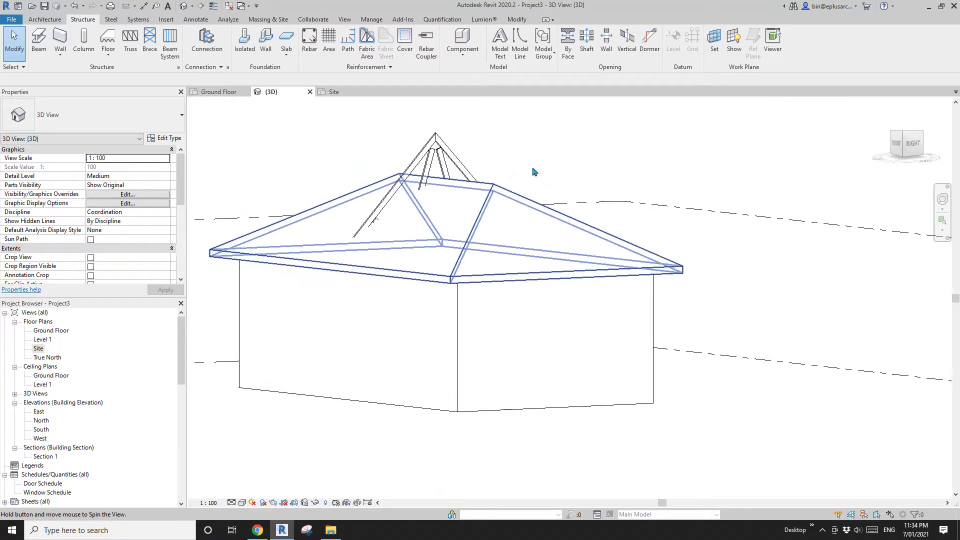
{"action": "middle_click_drag", "start_coordinate": [535, 240], "coordinate": [534, 172], "text": "shift"}
{"action": "left_click", "coordinate": [505, 225]}
{"action": "middle_click_drag", "start_coordinate": [506, 225], "coordinate": [493, 234], "text": "shift"}
{"action": "key", "text": "Escape"}
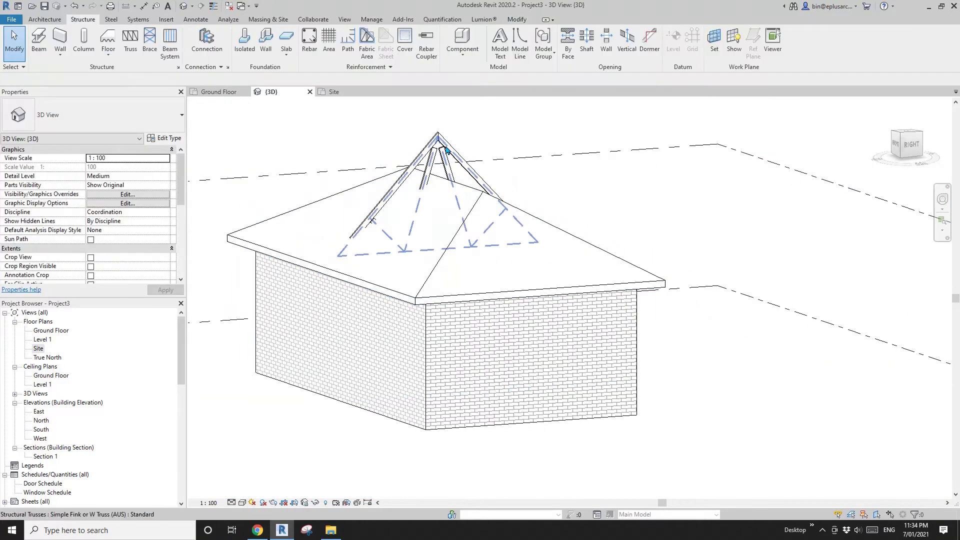
Attach the top of the truss to the hip roof
{"action": "left_click", "coordinate": [446, 150]}
{"action": "middle_click_drag", "start_coordinate": [447, 150], "coordinate": [495, 220], "text": "shift"}
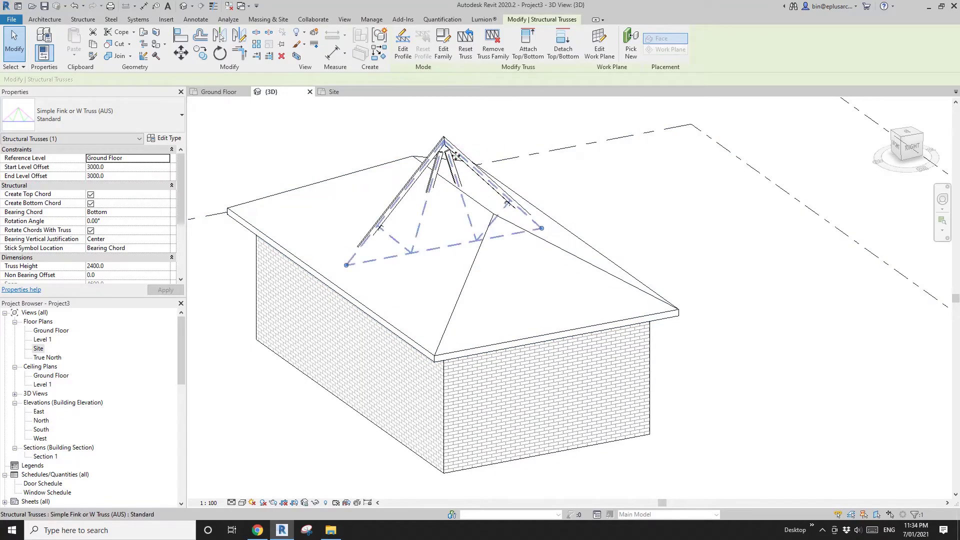
{"action": "left_click", "coordinate": [528, 46]}
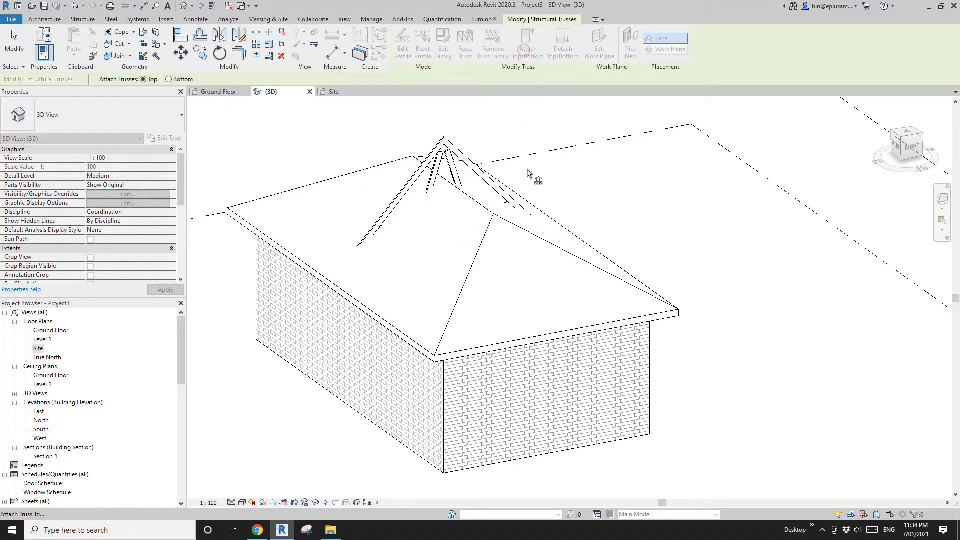
{"action": "left_click", "coordinate": [467, 223]}
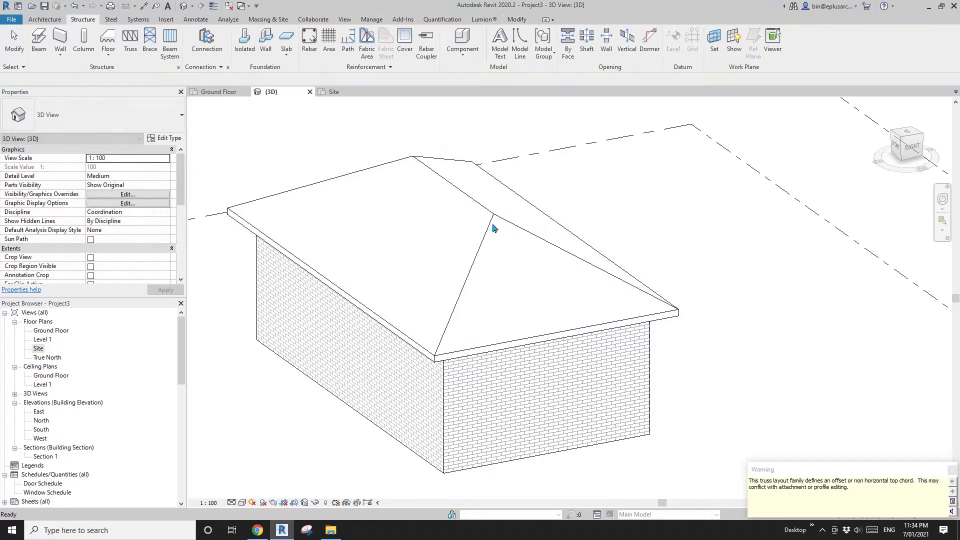
Copy the attached truss about 2300 mm along the building toward the west hip end
{"action": "mouse_move", "coordinate": [574, 242]}
{"action": "middle_mouse_down", "text": "shift"}
{"action": "mouse_move", "coordinate": [591, 201]}
{"action": "mouse_move", "coordinate": [490, 190]}
{"action": "mouse_move", "coordinate": [583, 185]}
{"action": "mouse_move", "coordinate": [582, 198]}
{"action": "mouse_move", "coordinate": [534, 185]}
{"action": "mouse_move", "coordinate": [527, 200]}
{"action": "mouse_move", "coordinate": [610, 295]}
{"action": "mouse_move", "coordinate": [596, 347]}
{"action": "middle_mouse_up", "text": "shift"}
{"action": "left_click", "coordinate": [500, 298]}
{"action": "middle_click_drag", "start_coordinate": [500, 298], "coordinate": [505, 303]}
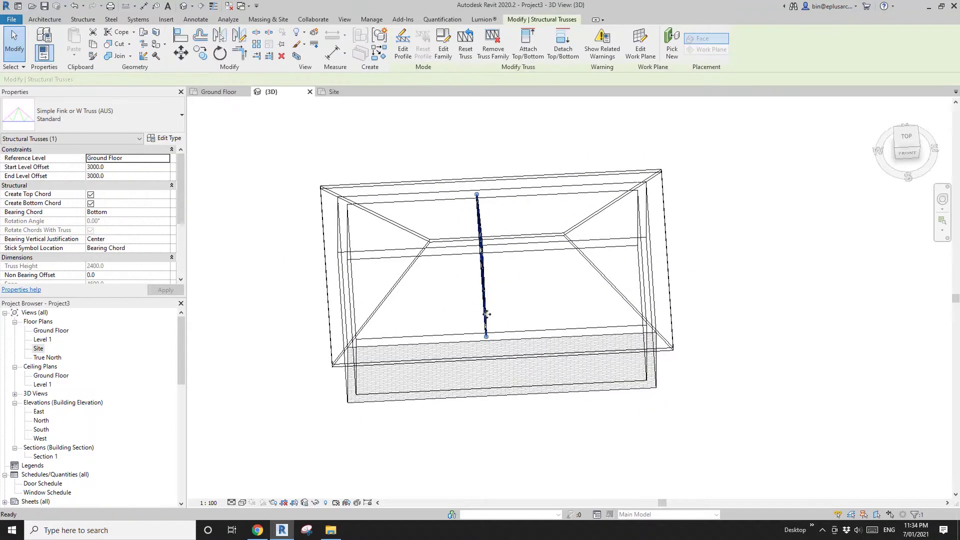
{"action": "key", "text": "c"}
{"action": "key", "text": "o"}
{"action": "left_click", "coordinate": [486, 312]}
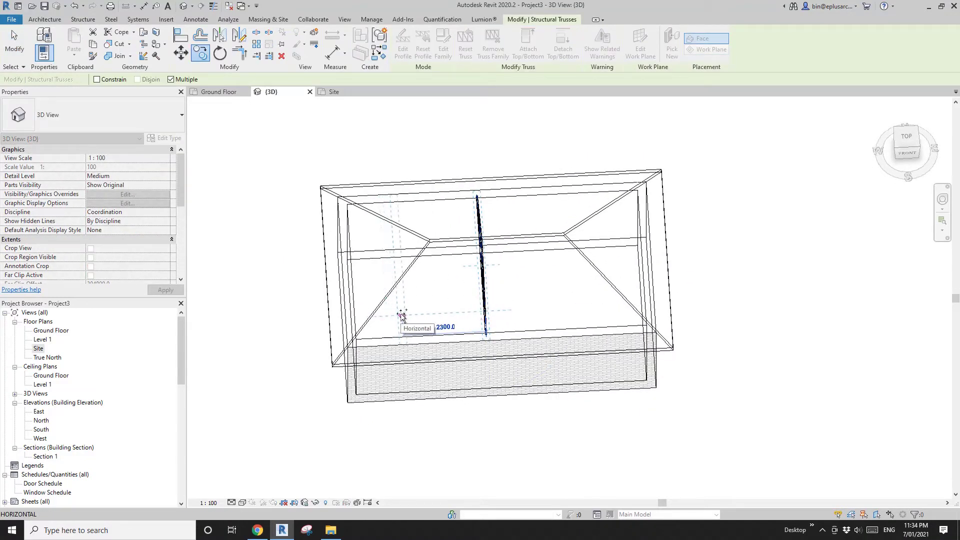
{"action": "left_click", "coordinate": [405, 318]}
{"action": "key", "text": "Escape"}
{"action": "key", "text": "Escape"}
{"action": "scroll", "coordinate": [402, 248], "scroll_direction": "up", "scroll_amount": 2}
{"action": "middle_click_drag", "start_coordinate": [403, 248], "coordinate": [406, 188], "text": "shift"}
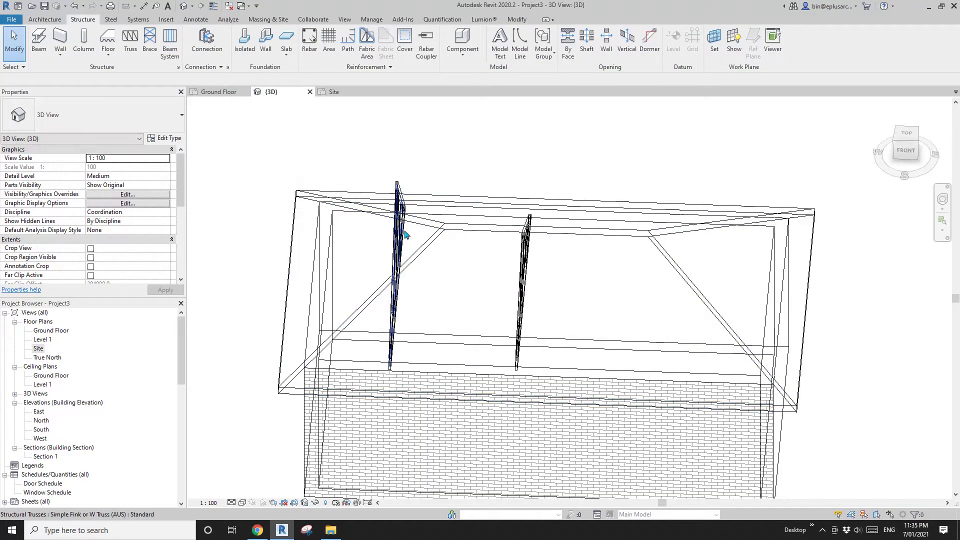
Switch to Chrome, examine the hip roof truss images for the framing layout, and return to Revit
{"action": "left_click", "coordinate": [257, 530]}
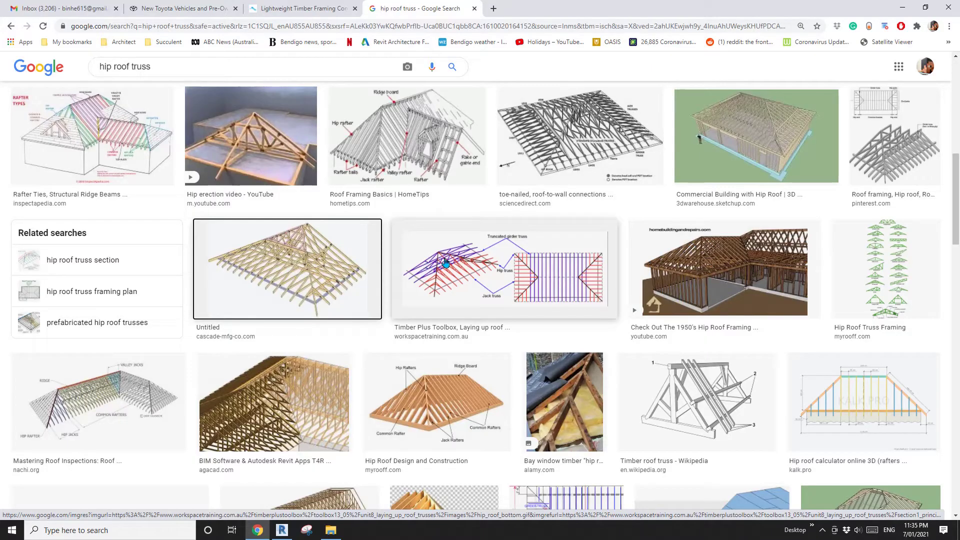
{"action": "scroll", "coordinate": [440, 264], "scroll_direction": "up", "scroll_amount": 2, "text": "ctrl"}
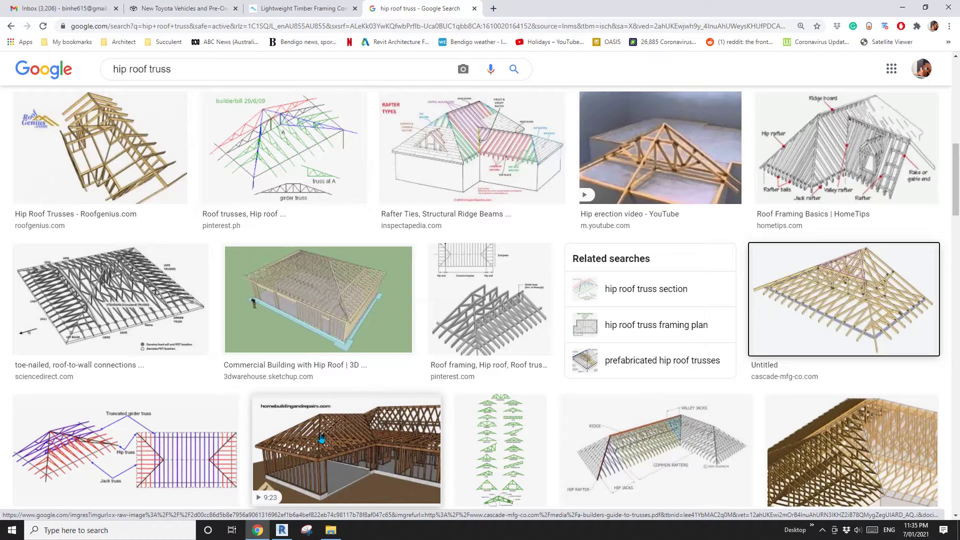
{"action": "left_click", "coordinate": [282, 530]}
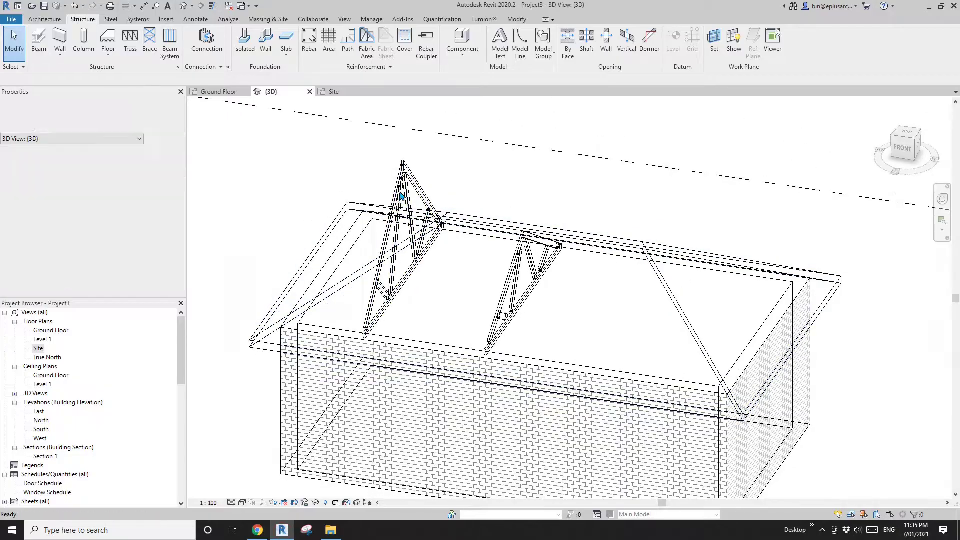
Attach the top of the copied truss near the west hip end to the hip roof
{"action": "left_click", "coordinate": [403, 193]}
{"action": "middle_click_drag", "start_coordinate": [403, 193], "coordinate": [393, 148], "text": "shift"}
{"action": "left_click", "coordinate": [529, 49]}
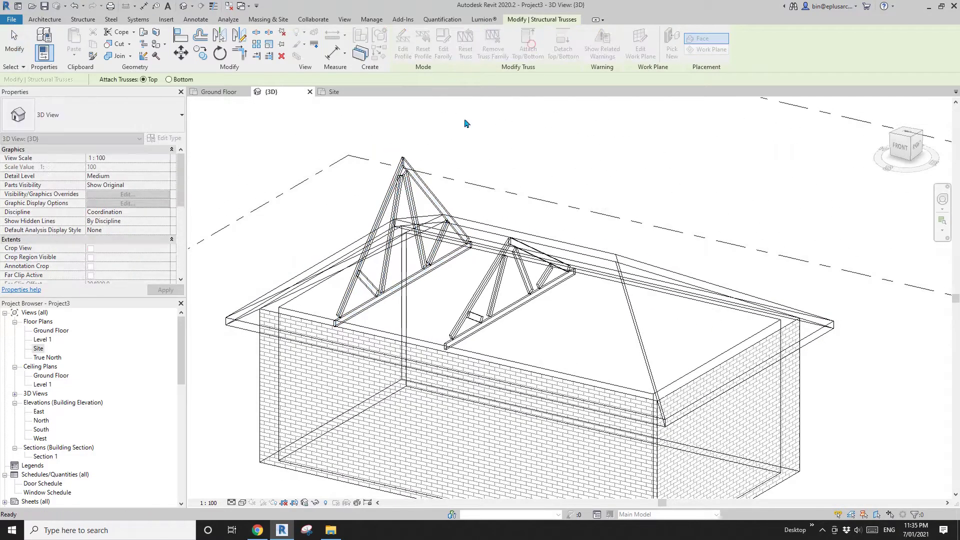
{"action": "left_click", "coordinate": [351, 243]}
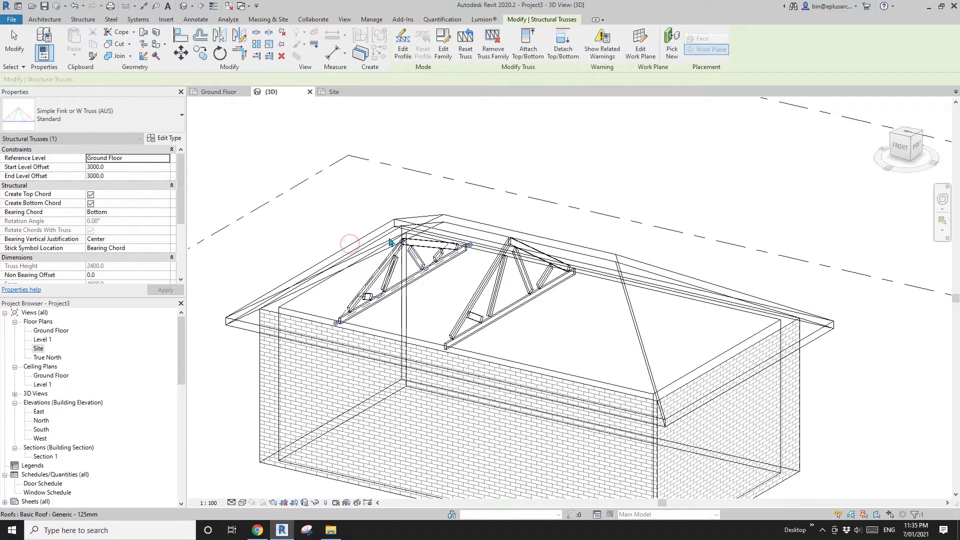
{"action": "key", "text": "Escape"}
{"action": "middle_click_drag", "start_coordinate": [462, 265], "coordinate": [470, 285]}
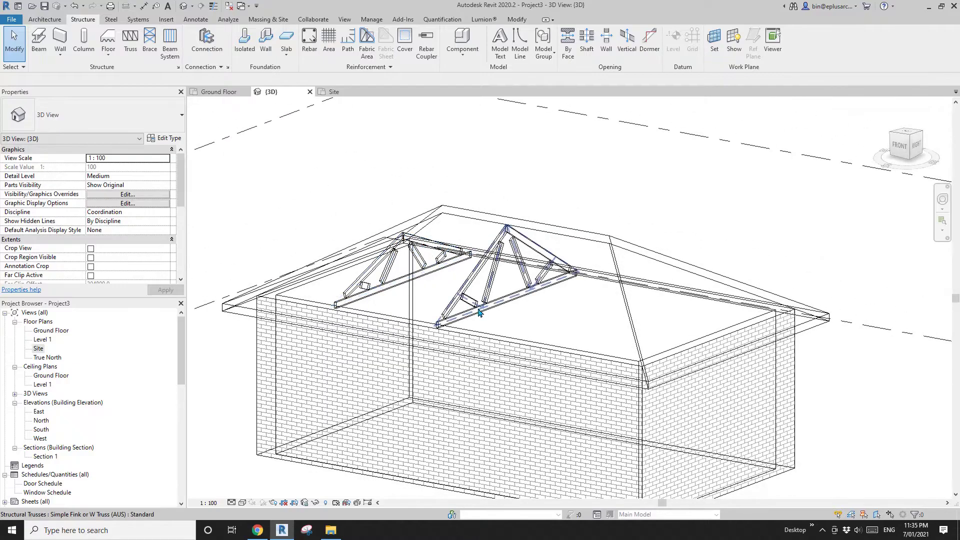
{"action": "left_click", "coordinate": [821, 532]}
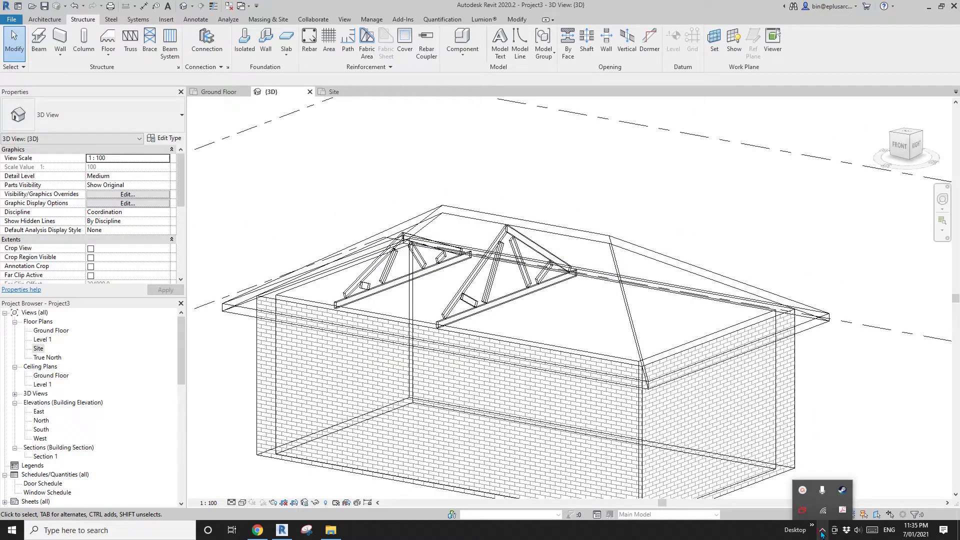
{"action": "left_click", "coordinate": [803, 491]}
{"action": "left_click", "coordinate": [807, 490]}
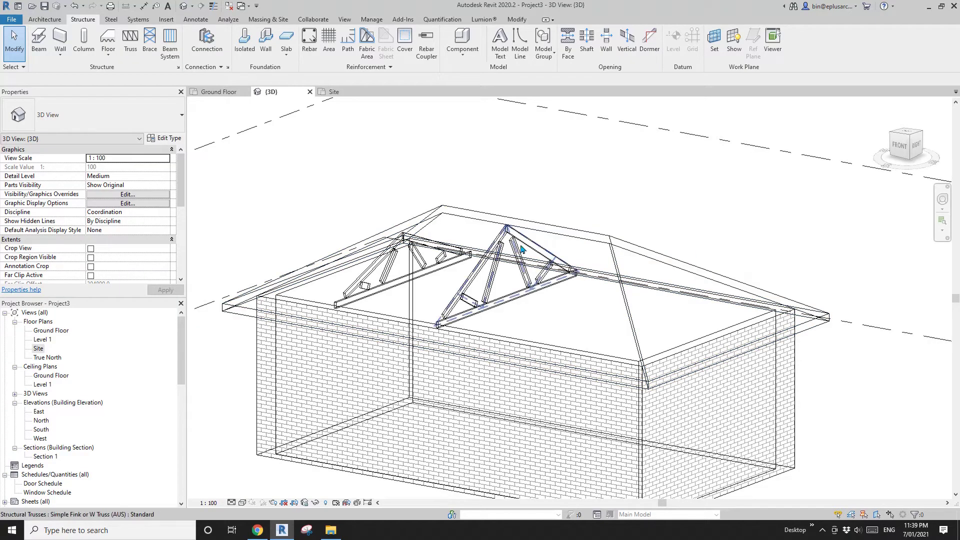
Examine from several angles how the two attached trusses sit under the hip roof
{"action": "middle_click_drag", "start_coordinate": [523, 243], "coordinate": [547, 264]}
{"action": "scroll", "coordinate": [547, 264], "scroll_direction": "down", "scroll_amount": 2}
{"action": "scroll", "coordinate": [531, 261], "scroll_direction": "up", "scroll_amount": 5}
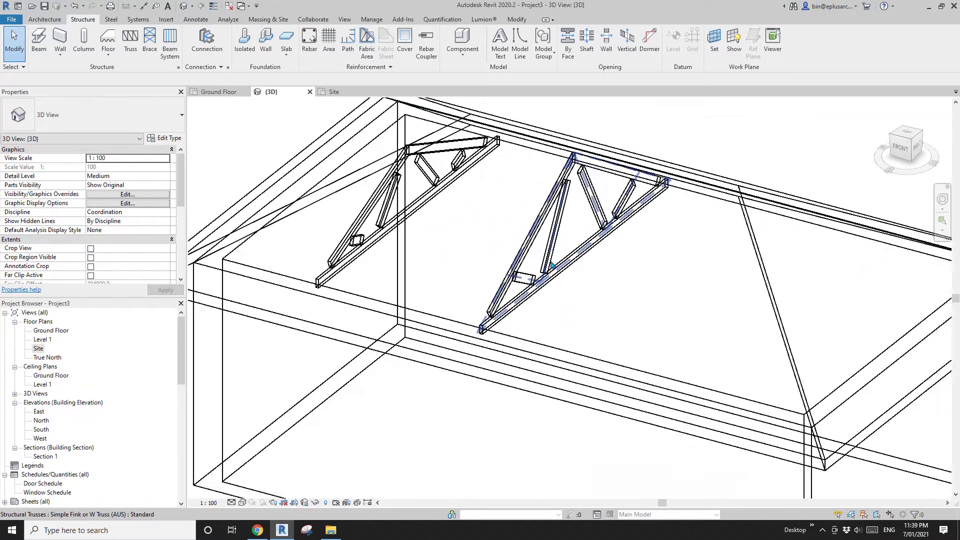
{"action": "scroll", "coordinate": [531, 261], "scroll_direction": "down", "scroll_amount": 3}
{"action": "middle_click_drag", "start_coordinate": [531, 261], "coordinate": [509, 240], "text": "shift"}
{"action": "left_click", "coordinate": [414, 229]}
{"action": "mouse_move", "coordinate": [413, 229]}
{"action": "middle_mouse_down", "text": "shift"}
{"action": "mouse_move", "coordinate": [473, 184]}
{"action": "mouse_move", "coordinate": [435, 160]}
{"action": "mouse_move", "coordinate": [542, 189]}
{"action": "mouse_move", "coordinate": [428, 217]}
{"action": "mouse_move", "coordinate": [488, 171]}
{"action": "mouse_move", "coordinate": [542, 150]}
{"action": "mouse_move", "coordinate": [436, 167]}
{"action": "middle_mouse_up", "text": "shift"}
{"action": "mouse_move", "coordinate": [381, 144]}
{"action": "middle_mouse_down", "text": "shift"}
{"action": "mouse_move", "coordinate": [632, 100]}
{"action": "mouse_move", "coordinate": [720, 108]}
{"action": "middle_mouse_up", "text": "shift"}
{"action": "mouse_move", "coordinate": [488, 150]}
{"action": "middle_mouse_down", "text": "shift"}
{"action": "mouse_move", "coordinate": [427, 156]}
{"action": "mouse_move", "coordinate": [490, 165]}
{"action": "mouse_move", "coordinate": [553, 218]}
{"action": "mouse_move", "coordinate": [597, 199]}
{"action": "mouse_move", "coordinate": [588, 182]}
{"action": "mouse_move", "coordinate": [370, 315]}
{"action": "mouse_move", "coordinate": [463, 253]}
{"action": "mouse_move", "coordinate": [443, 262]}
{"action": "middle_mouse_up", "text": "shift"}
{"action": "left_click", "coordinate": [433, 269]}
{"action": "scroll", "coordinate": [442, 262], "scroll_direction": "down", "scroll_amount": 2}
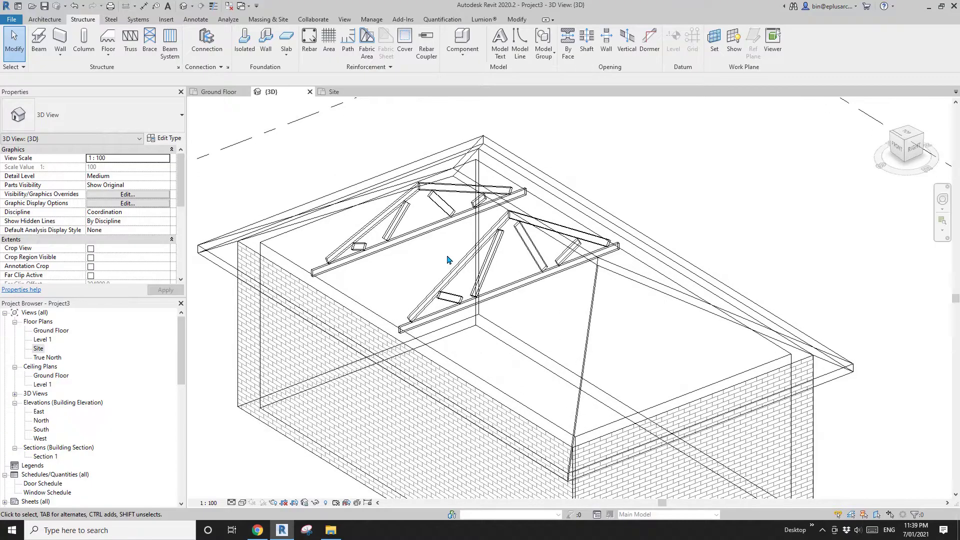
{"action": "middle_click_drag", "start_coordinate": [416, 242], "coordinate": [421, 244]}
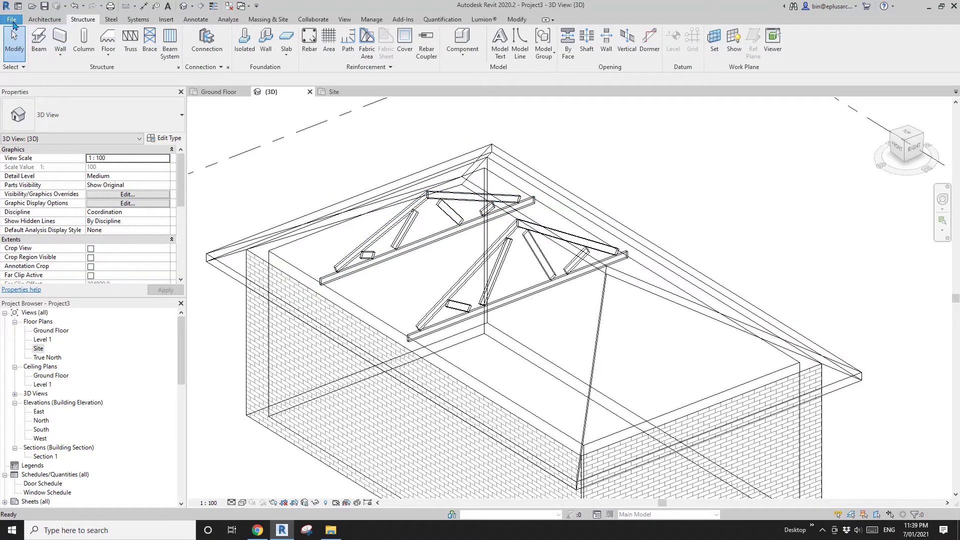
Create a new family from the Metric Structural Trusses.rft template
{"action": "left_click", "coordinate": [12, 20]}
{"action": "mouse_move", "coordinate": [67, 66]}
{"action": "left_click", "coordinate": [115, 86]}
{"action": "left_click_drag", "start_coordinate": [472, 213], "coordinate": [473, 229]}
{"action": "left_click", "coordinate": [295, 228]}
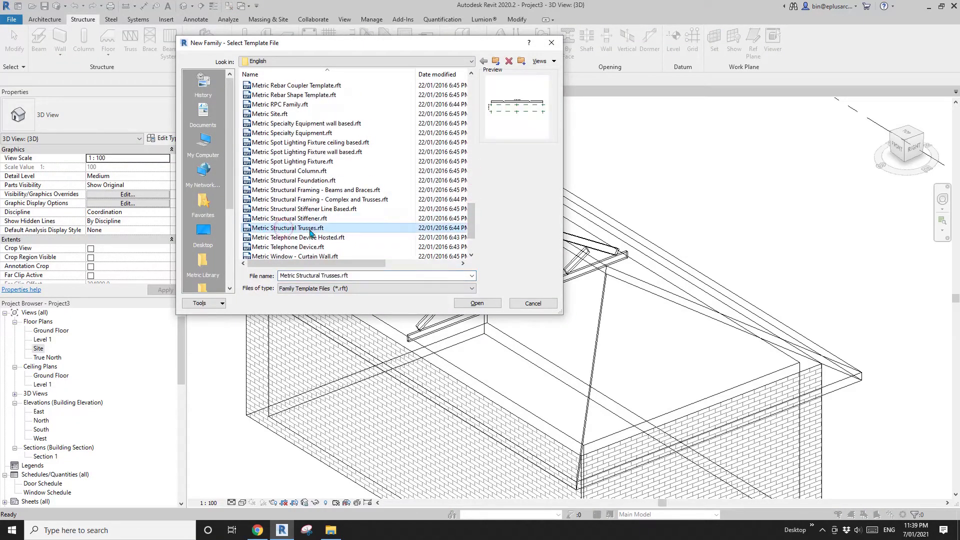
{"action": "left_click", "coordinate": [477, 303]}
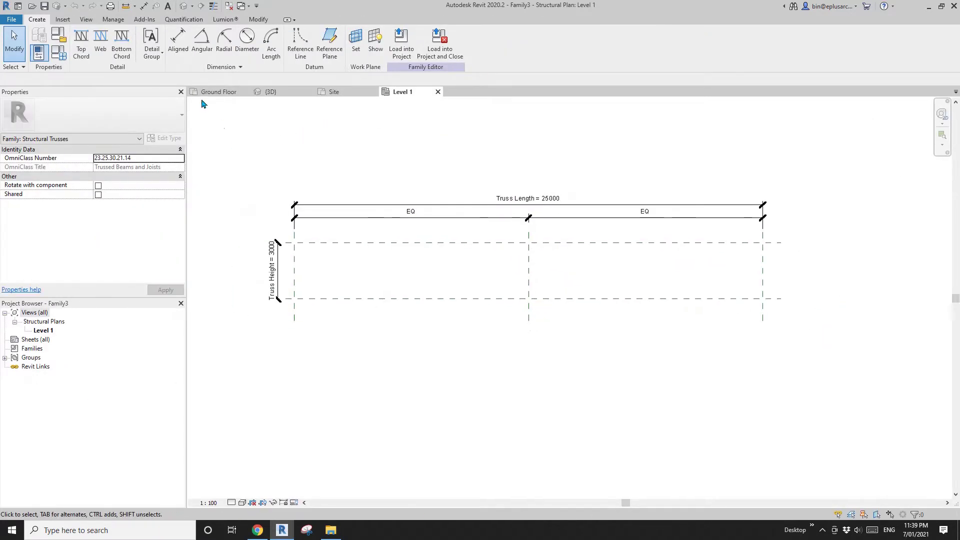
Draw the top chord along the upper reference plane and the bottom chord along the lower one, both over the full truss length
{"action": "left_click", "coordinate": [80, 43]}
{"action": "left_click", "coordinate": [295, 244]}
{"action": "left_click", "coordinate": [762, 243]}
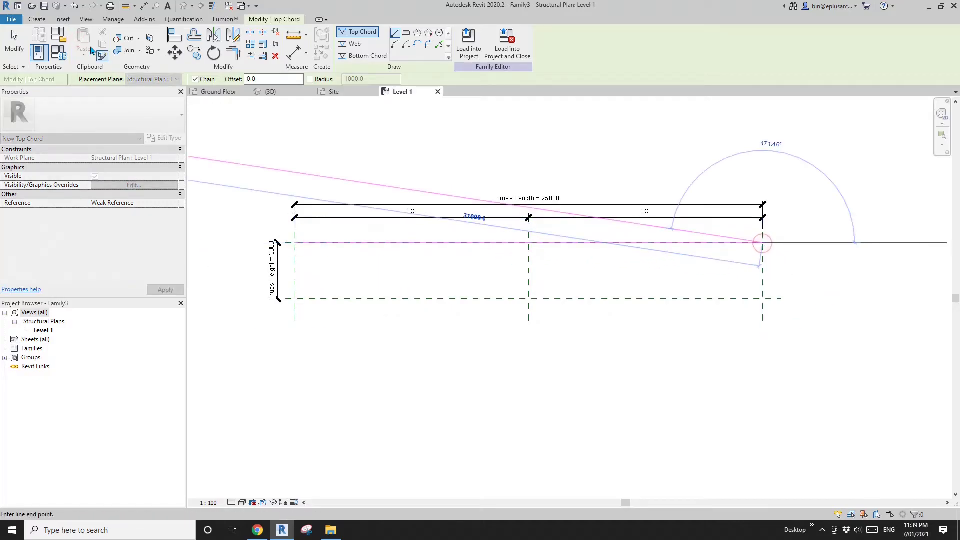
{"action": "key", "text": "Escape"}
{"action": "left_click", "coordinate": [37, 19]}
{"action": "left_click", "coordinate": [117, 51]}
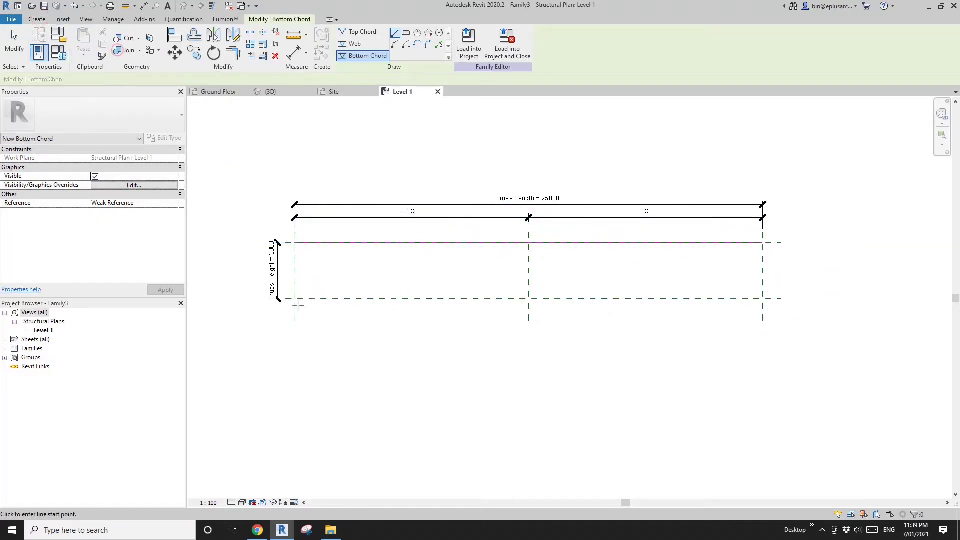
{"action": "left_click", "coordinate": [762, 299]}
{"action": "key", "text": "Escape"}
Place four vertical reference planes across the chords, two on each side of the truss centre
{"action": "middle_click_drag", "start_coordinate": [388, 234], "coordinate": [386, 220]}
{"action": "key", "text": "r"}
{"action": "key", "text": "p"}
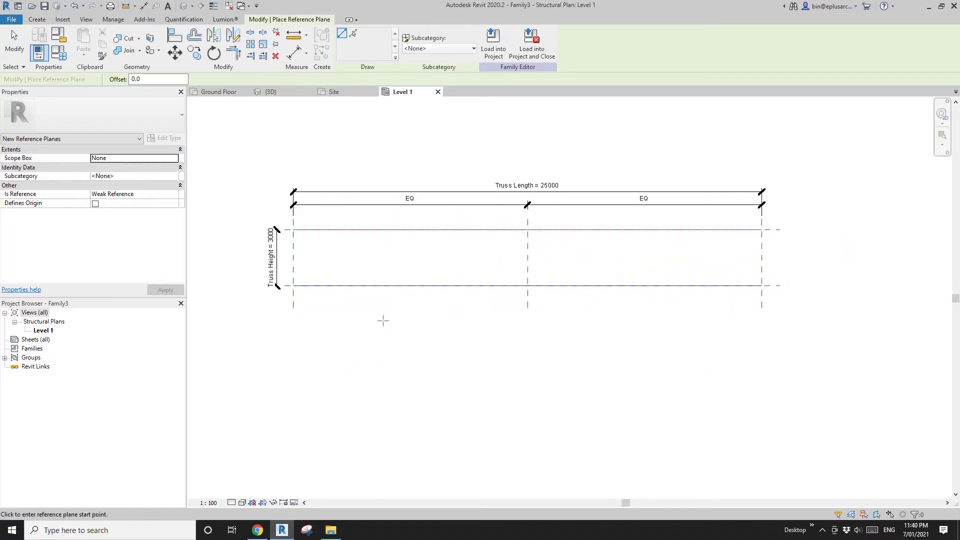
{"action": "left_click", "coordinate": [383, 317]}
{"action": "left_click", "coordinate": [383, 219]}
{"action": "left_click", "coordinate": [451, 309]}
{"action": "left_click", "coordinate": [452, 218]}
{"action": "left_click", "coordinate": [589, 308]}
{"action": "left_click", "coordinate": [695, 225]}
{"action": "key", "text": "Escape"}
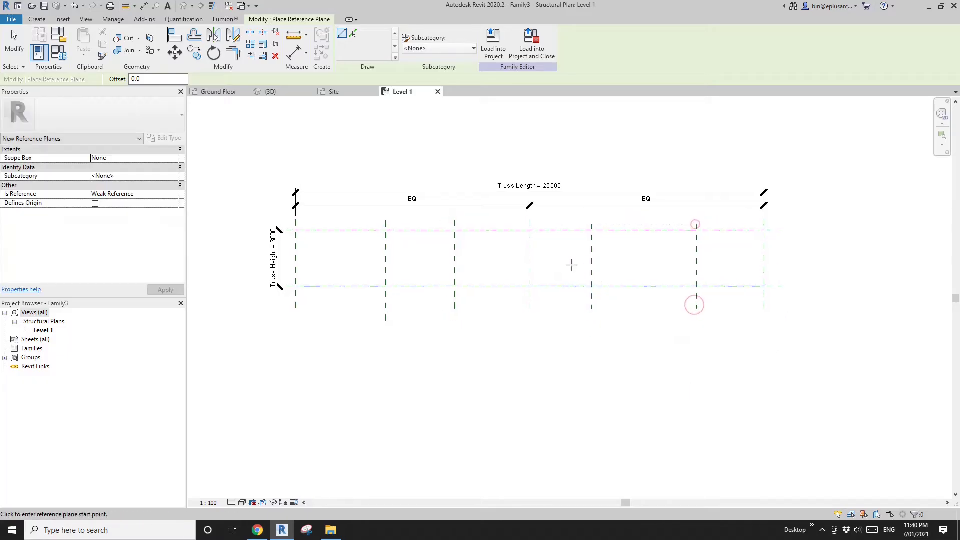
Dimension the reference planes from the truss centre to its left end and constrain their spacing to be equal
{"action": "key", "text": "d"}
{"action": "key", "text": "i"}
{"action": "key", "text": "Escape"}
{"action": "middle_click_drag", "start_coordinate": [473, 303], "coordinate": [469, 293]}
{"action": "middle_click_drag", "start_coordinate": [495, 248], "coordinate": [495, 253]}
{"action": "key", "text": "d"}
{"action": "key", "text": "i"}
{"action": "left_click", "coordinate": [524, 298]}
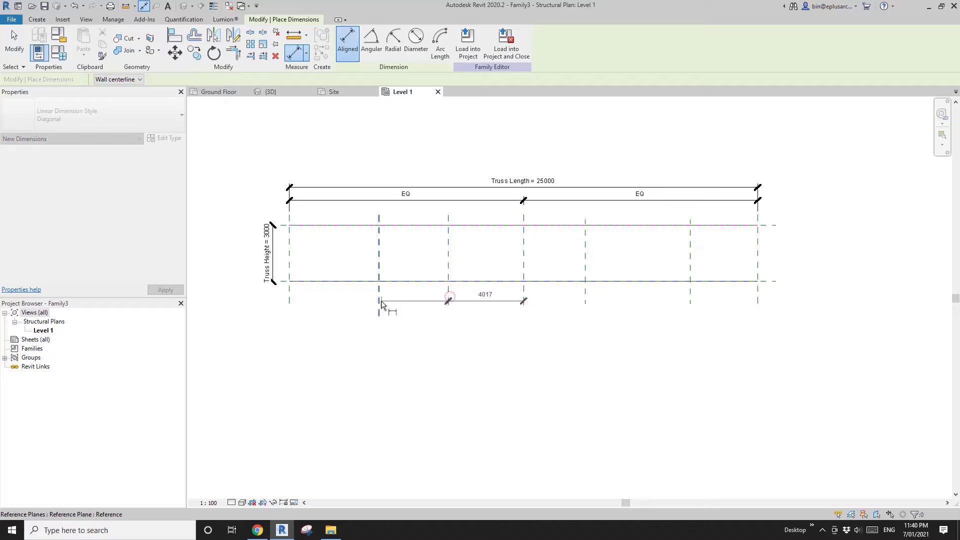
{"action": "left_click", "coordinate": [311, 330]}
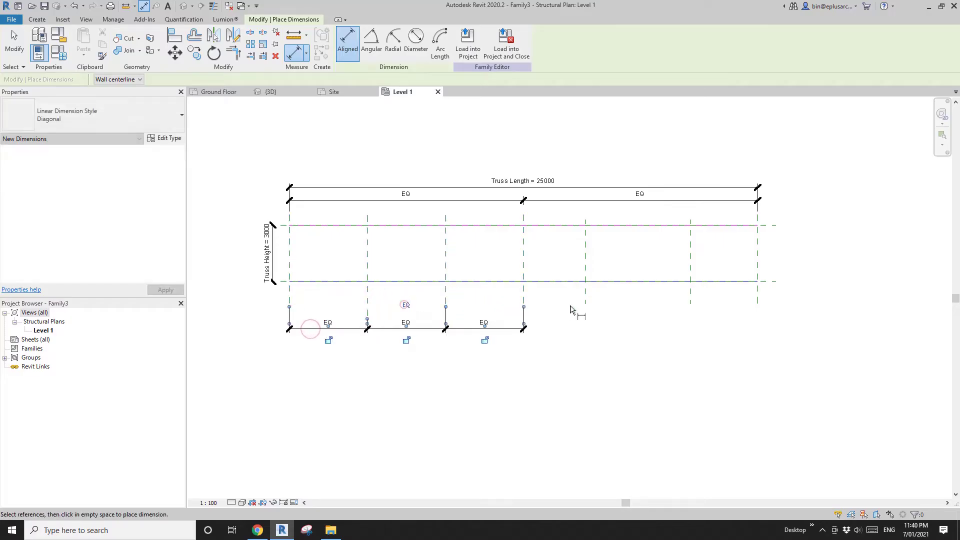
Dimension the reference planes from the truss centre to its right end and constrain their spacing to be equal
{"action": "left_click", "coordinate": [525, 294]}
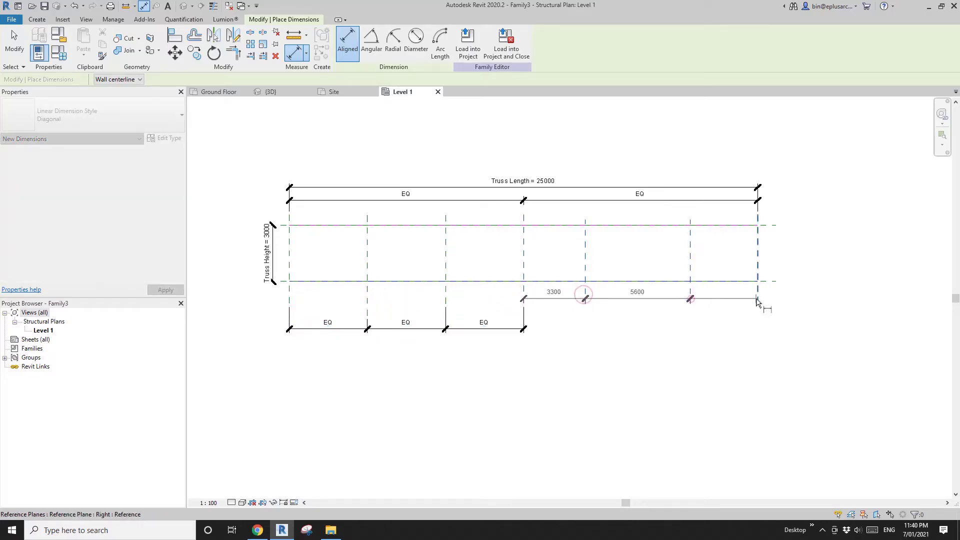
{"action": "key", "text": "Escape"}
{"action": "key", "text": "Escape"}
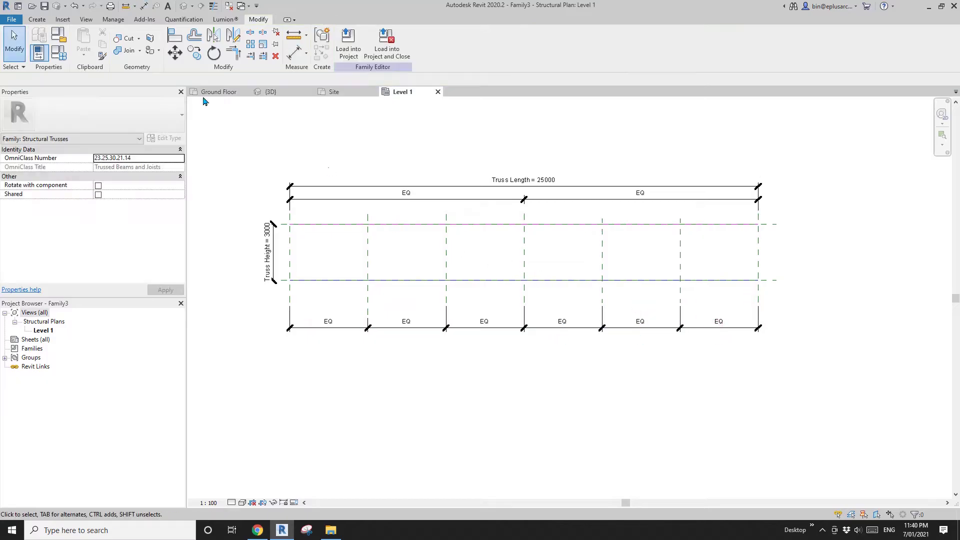
Draw the left half's webs from the top chord's centre down to the nearest bottom-chord division and up to the next top-chord one
{"action": "left_click", "coordinate": [37, 20]}
{"action": "left_click", "coordinate": [102, 49]}
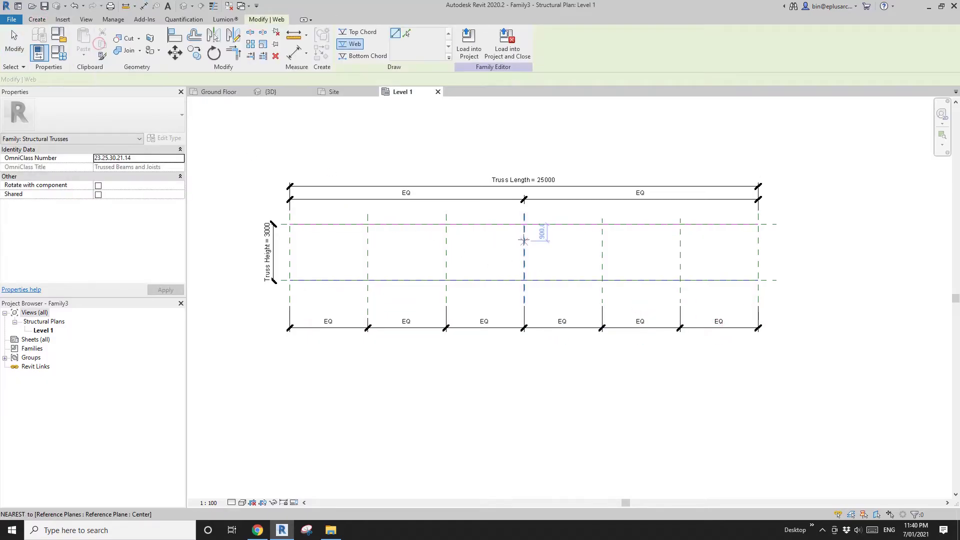
{"action": "left_click", "coordinate": [446, 279]}
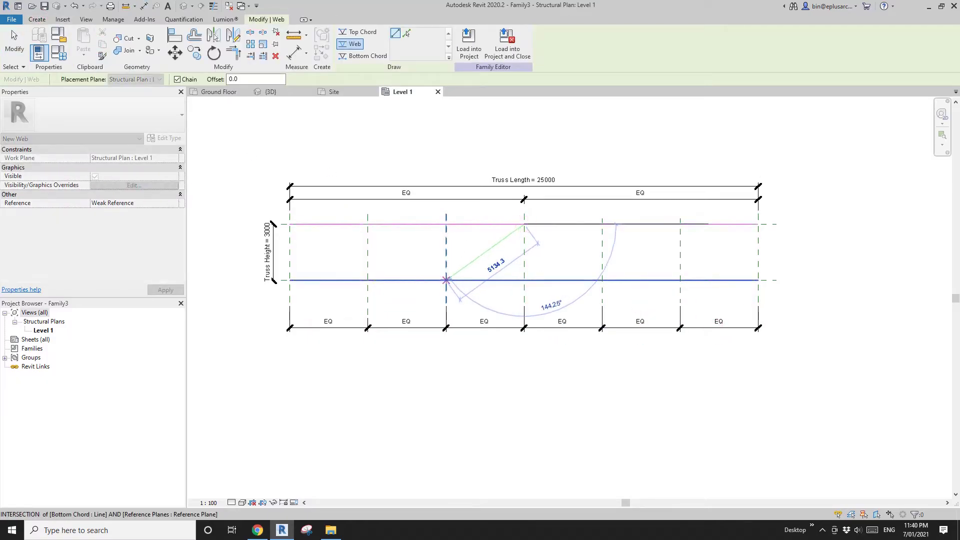
{"action": "left_click", "coordinate": [445, 281]}
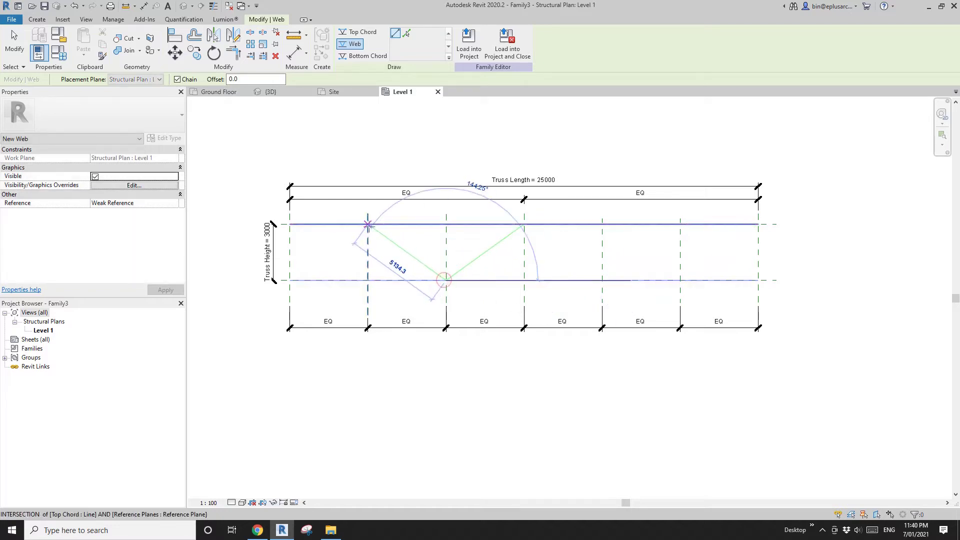
{"action": "left_click", "coordinate": [368, 224]}
Draw the mirrored pair of webs on the right half, completing the W pattern between the chords
{"action": "left_click", "coordinate": [524, 224]}
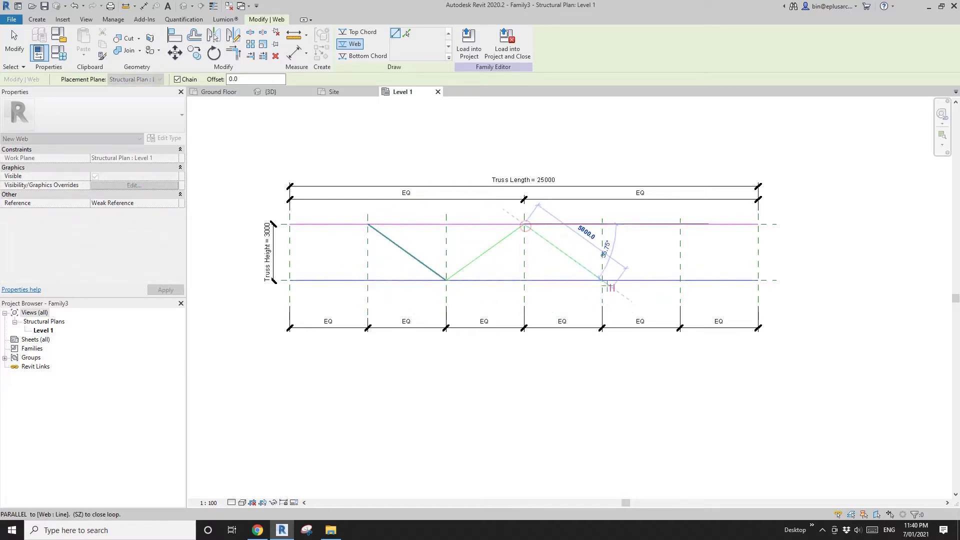
{"action": "left_click", "coordinate": [602, 280]}
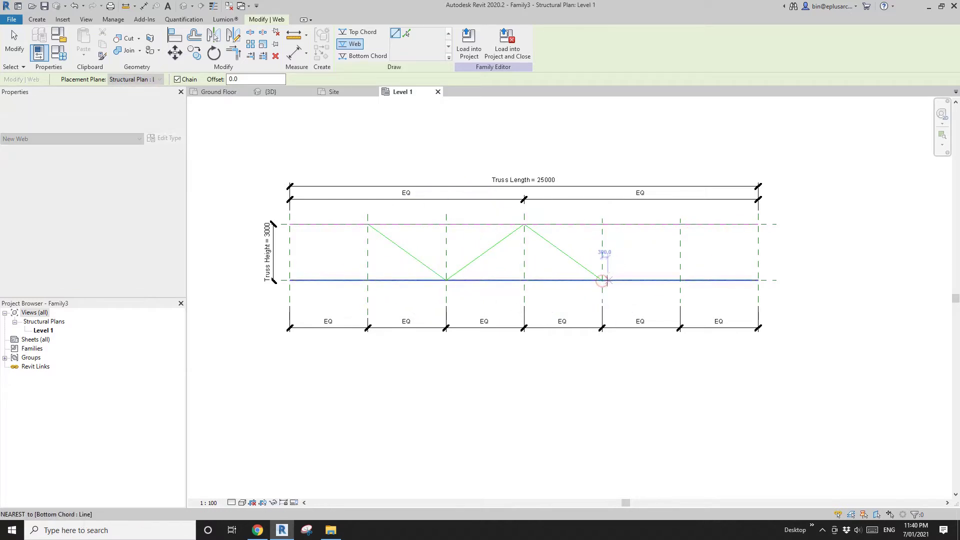
{"action": "left_click", "coordinate": [680, 224]}
{"action": "key", "text": "Escape"}
{"action": "scroll", "coordinate": [575, 253], "scroll_direction": "down", "scroll_amount": 3}
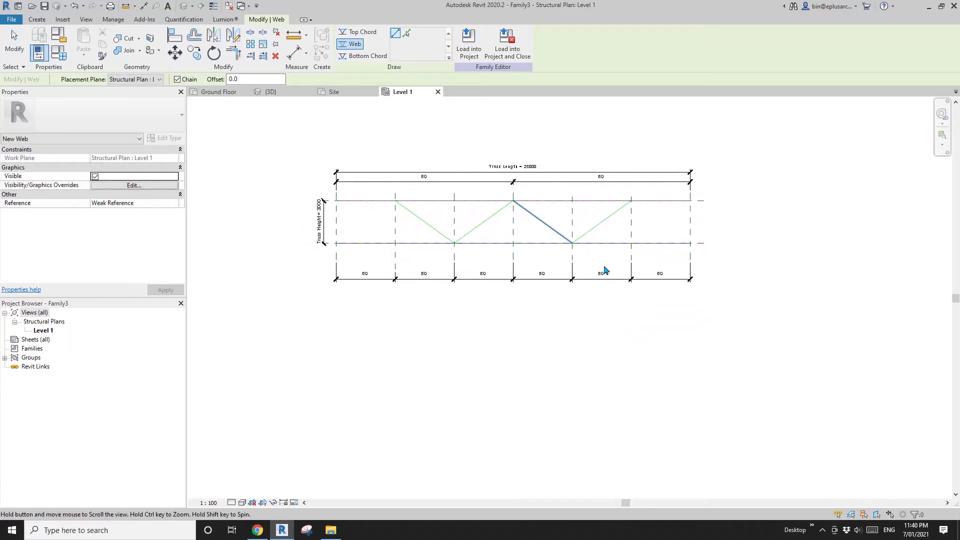
{"action": "scroll", "coordinate": [519, 214], "scroll_direction": "up", "scroll_amount": 2}
{"action": "key", "text": "Escape"}
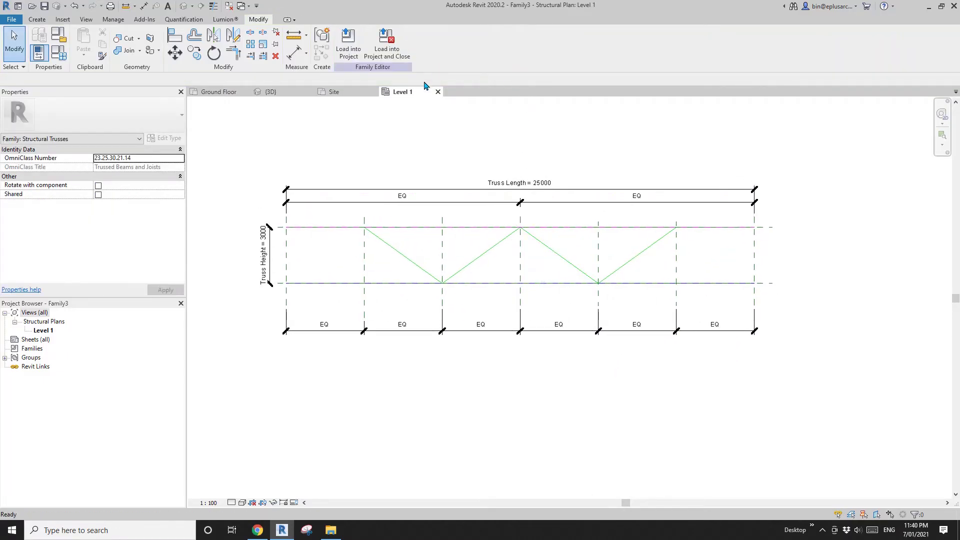
Load the new truss family into Project3, close the family, and return to the project's 3D view
{"action": "left_click", "coordinate": [390, 46]}
{"action": "left_click", "coordinate": [502, 266]}
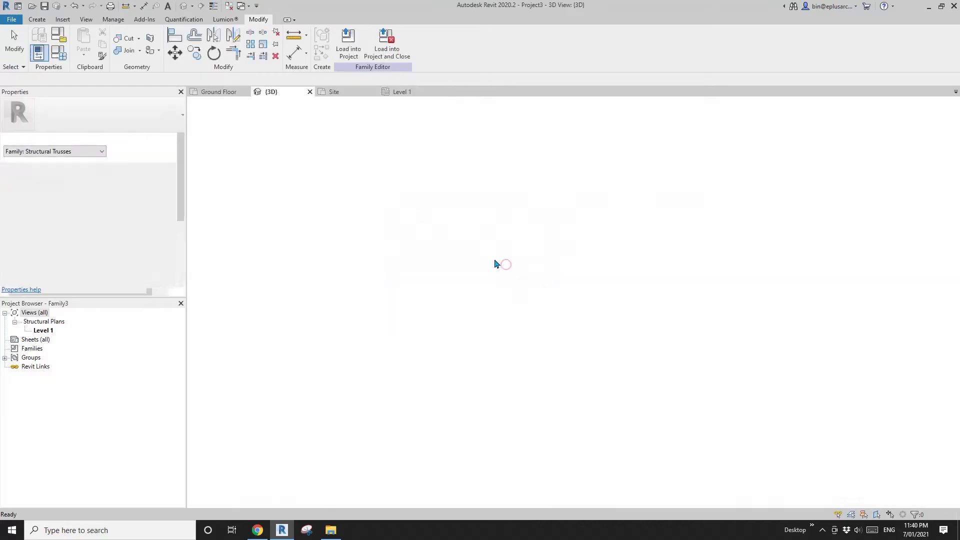
{"action": "key", "text": "Escape"}
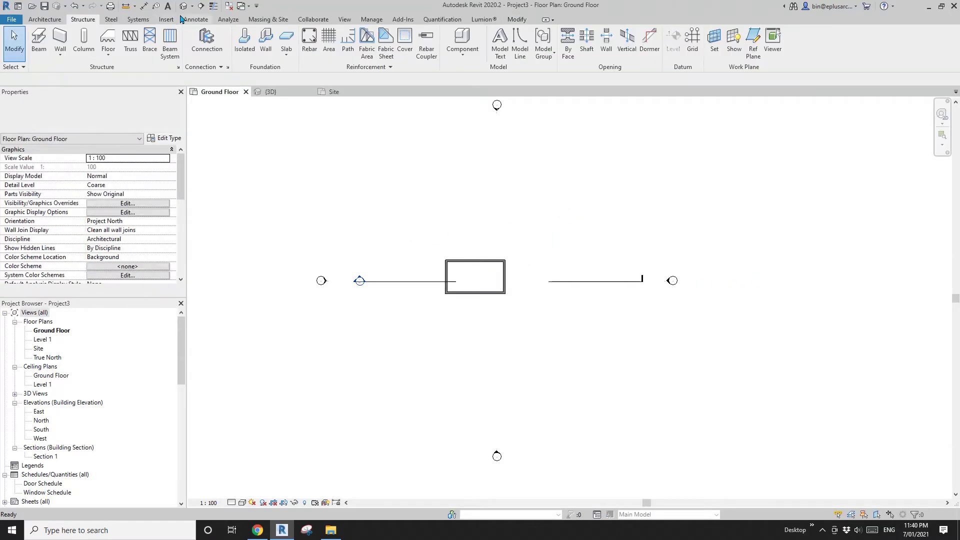
{"action": "left_click", "coordinate": [270, 92]}
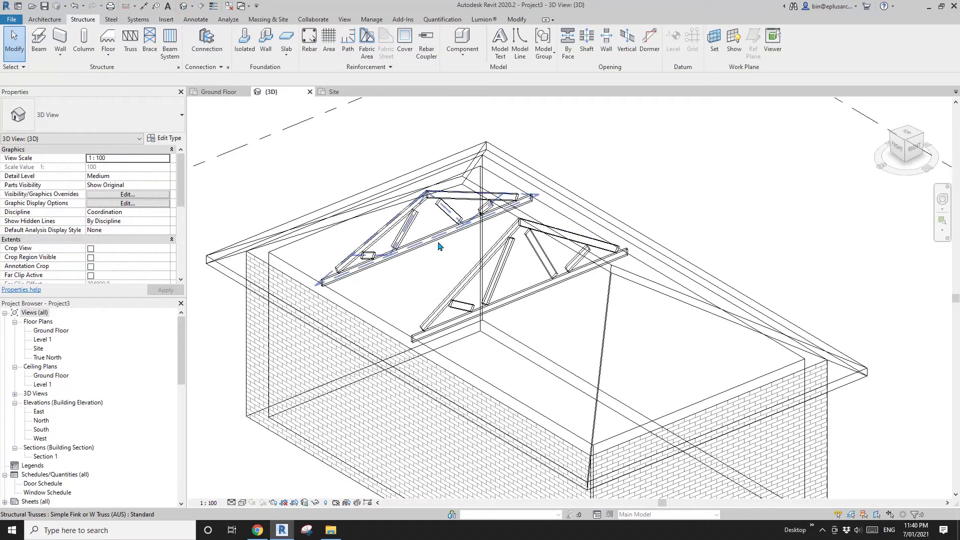
Change the type of the truss farther from the west hip end to Family3
{"action": "left_click", "coordinate": [439, 243]}
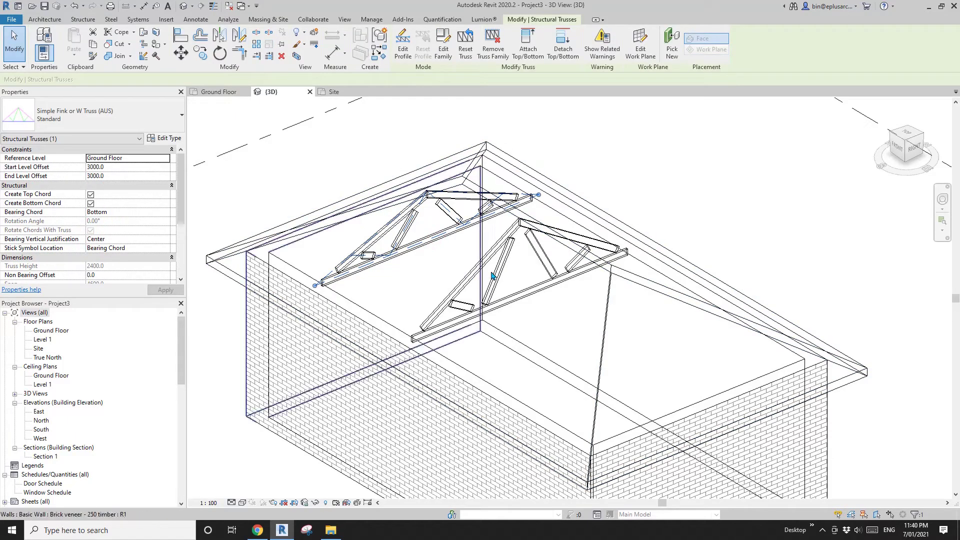
{"action": "left_click", "coordinate": [534, 298]}
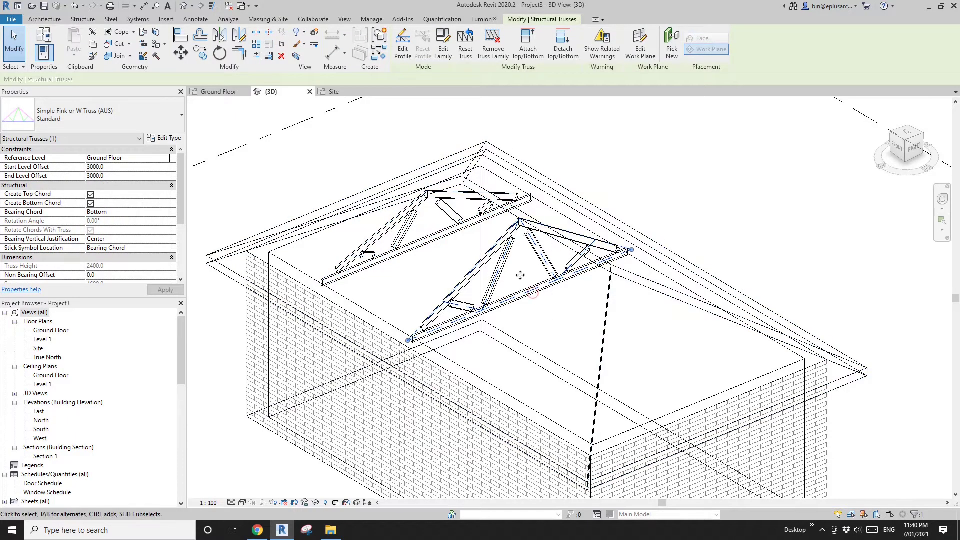
{"action": "left_click", "coordinate": [128, 107]}
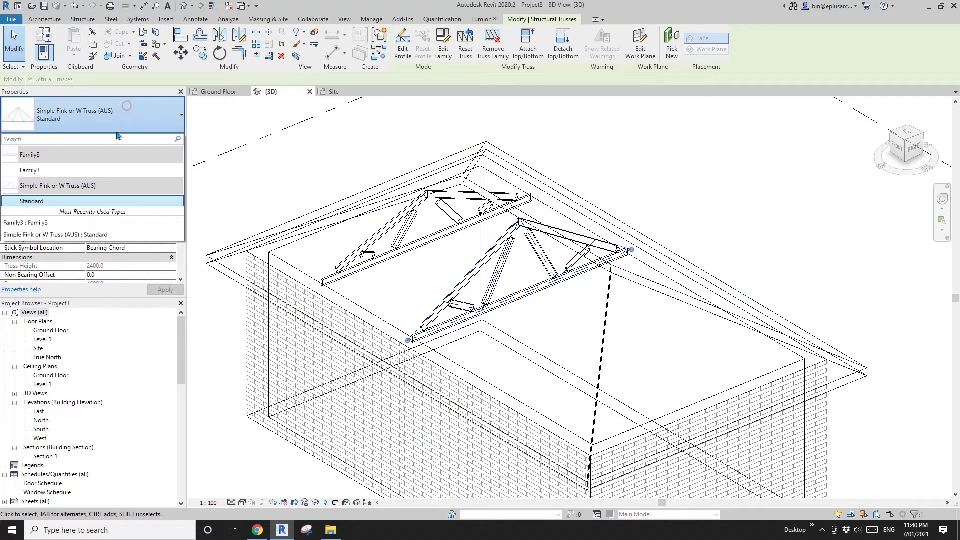
{"action": "left_click", "coordinate": [39, 171]}
Change the type of the truss nearest the west hip end to Family3 and check its shape under the roof
{"action": "middle_click_drag", "start_coordinate": [535, 331], "coordinate": [464, 320], "text": "shift"}
{"action": "left_click", "coordinate": [364, 306]}
{"action": "middle_click_drag", "start_coordinate": [394, 301], "coordinate": [431, 300]}
{"action": "scroll", "coordinate": [430, 300], "scroll_direction": "up", "scroll_amount": 1}
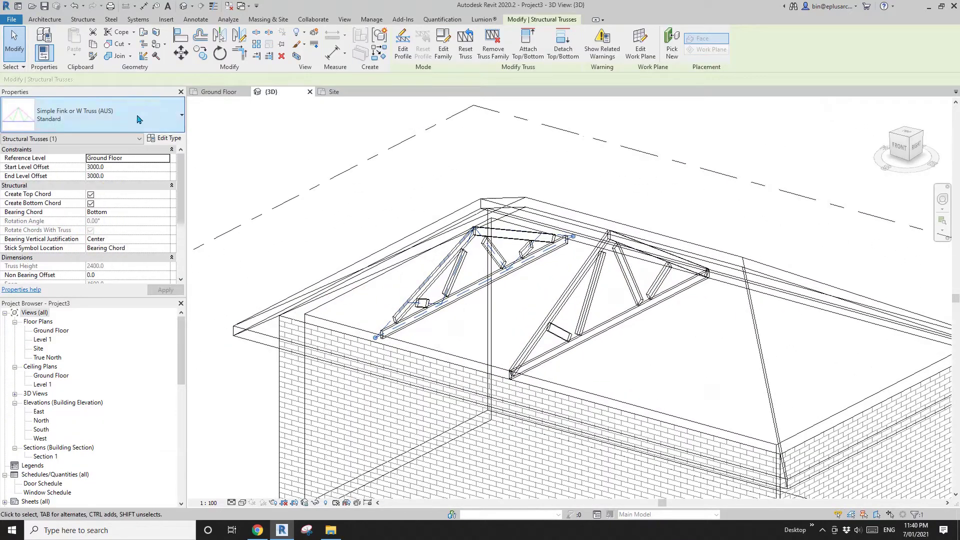
{"action": "left_click", "coordinate": [139, 119]}
{"action": "left_click", "coordinate": [28, 173]}
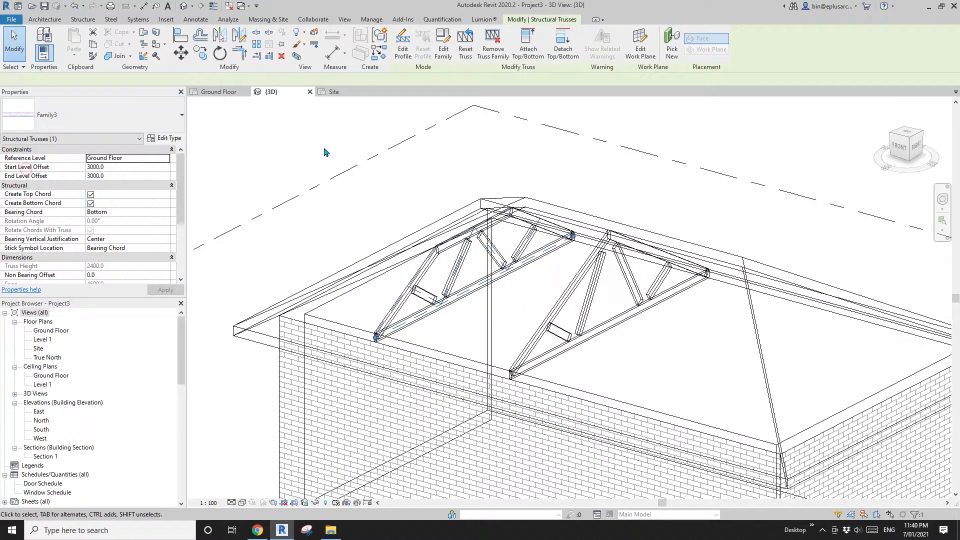
{"action": "middle_click_drag", "start_coordinate": [324, 153], "coordinate": [419, 170], "text": "shift"}
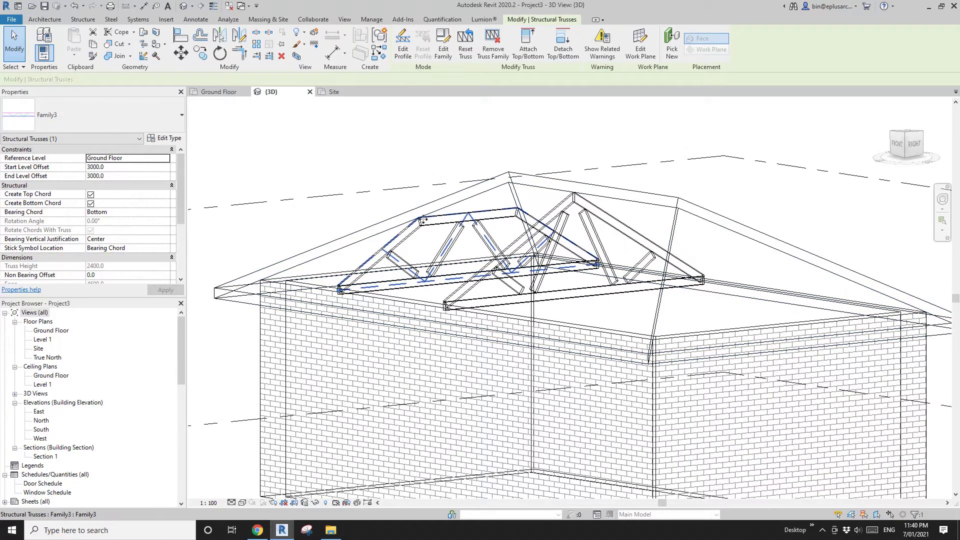
{"action": "scroll", "coordinate": [445, 228], "scroll_direction": "up", "scroll_amount": 2}
{"action": "middle_click_drag", "start_coordinate": [445, 228], "coordinate": [625, 228], "text": "shift"}
{"action": "middle_click_drag", "start_coordinate": [290, 218], "coordinate": [435, 220], "text": "shift"}
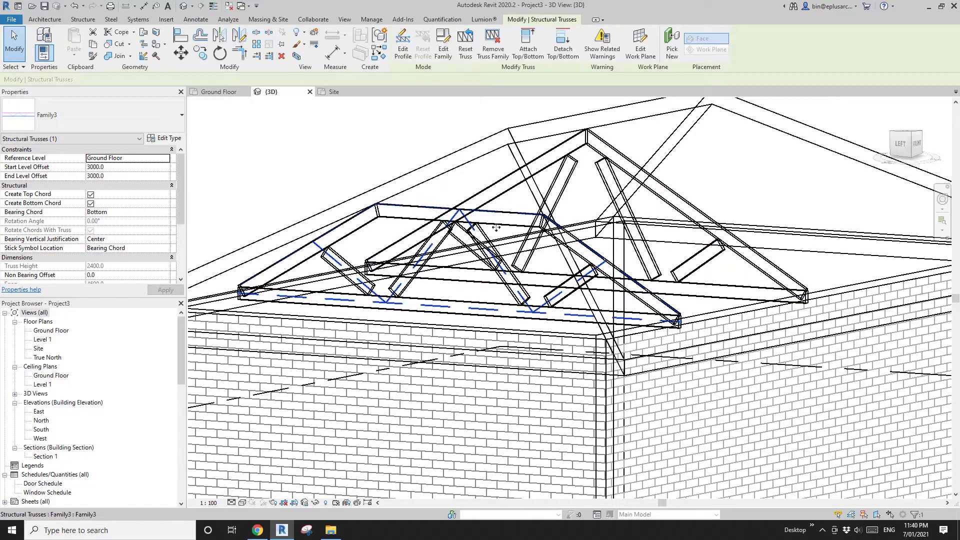
Copy the second truss from the west hip end along the building, placing one copy on each side of it
{"action": "middle_click_drag", "start_coordinate": [496, 228], "coordinate": [474, 312], "text": "shift"}
{"action": "left_click", "coordinate": [425, 292]}
{"action": "scroll", "coordinate": [470, 290], "scroll_direction": "down", "scroll_amount": 4}
{"action": "left_click", "coordinate": [570, 328]}
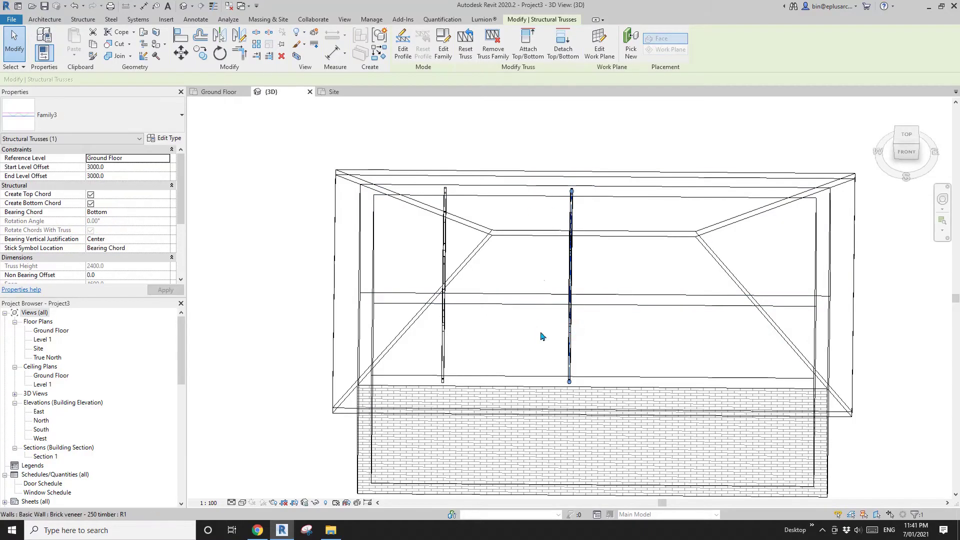
{"action": "scroll", "coordinate": [545, 296], "scroll_direction": "down", "scroll_amount": 1}
{"action": "middle_click_drag", "start_coordinate": [552, 303], "coordinate": [516, 309]}
{"action": "key", "text": "c"}
{"action": "key", "text": "o"}
{"action": "left_click", "coordinate": [590, 331]}
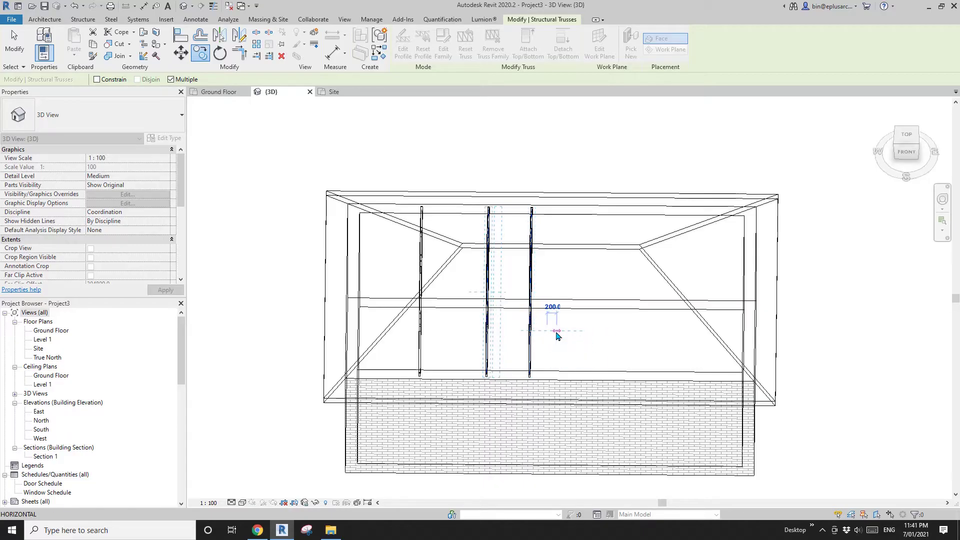
{"action": "left_click", "coordinate": [511, 333]}
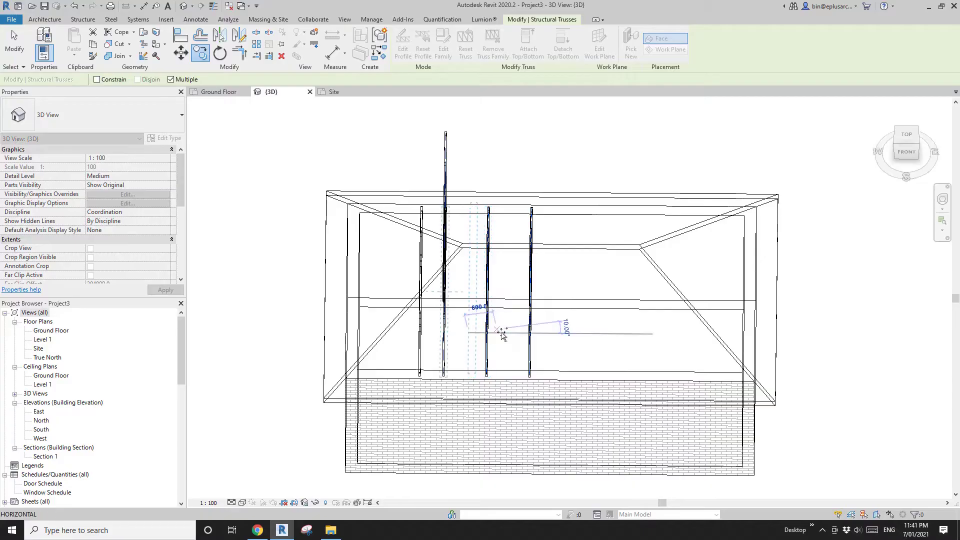
{"action": "key", "text": "Escape"}
{"action": "key", "text": "Escape"}
Attach the top of the copied truss that projects above the west end of the roof to the hip roof
{"action": "left_click", "coordinate": [445, 297]}
{"action": "middle_click_drag", "start_coordinate": [448, 299], "coordinate": [405, 202], "text": "shift"}
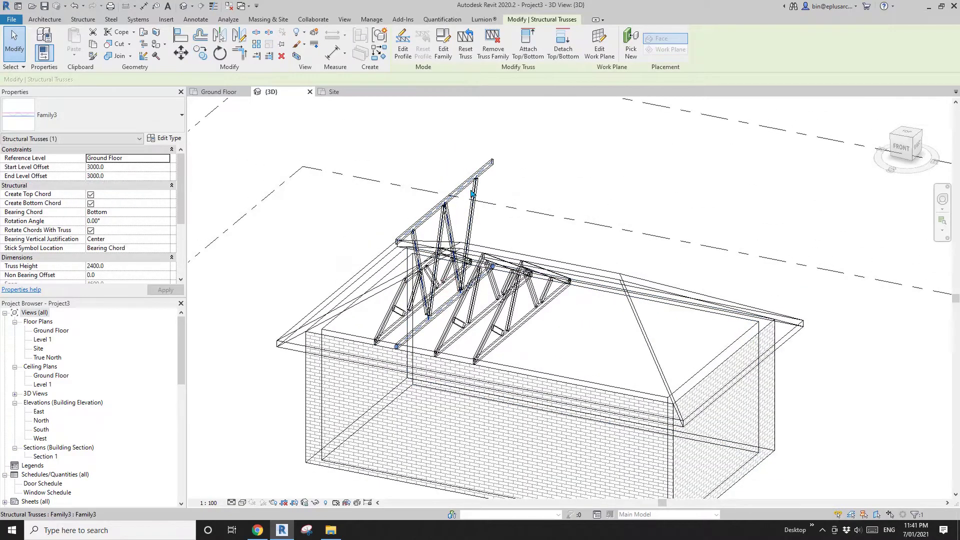
{"action": "left_click", "coordinate": [527, 46]}
{"action": "left_click", "coordinate": [378, 288]}
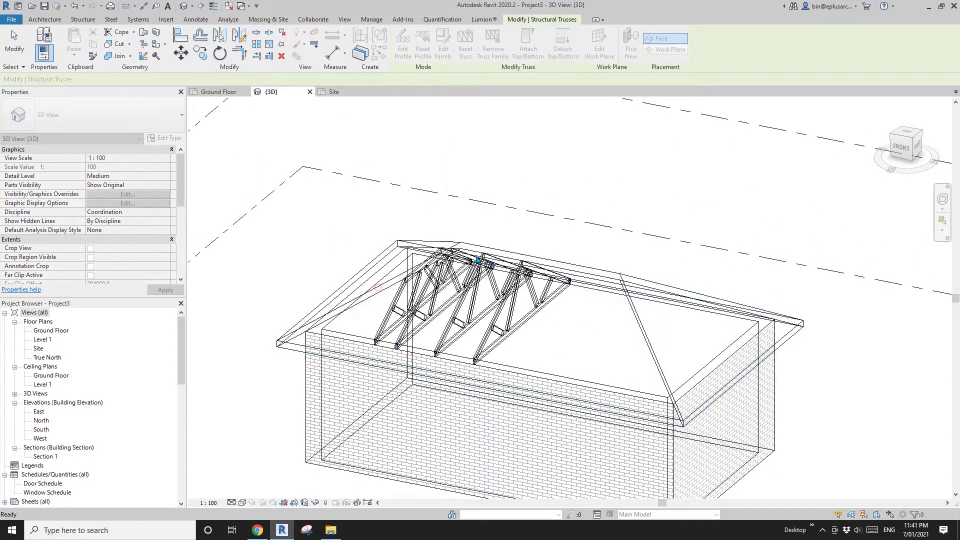
Copy the easternmost truss three times at equal spacing toward the east hip end
{"action": "middle_click_drag", "start_coordinate": [456, 295], "coordinate": [495, 207], "text": "shift"}
{"action": "middle_click_drag", "start_coordinate": [457, 261], "coordinate": [515, 365], "text": "shift"}
{"action": "left_click", "coordinate": [537, 306]}
{"action": "middle_click_drag", "start_coordinate": [536, 306], "coordinate": [515, 326], "text": "shift"}
{"action": "key", "text": "c"}
{"action": "key", "text": "o"}
{"action": "left_click", "coordinate": [534, 334]}
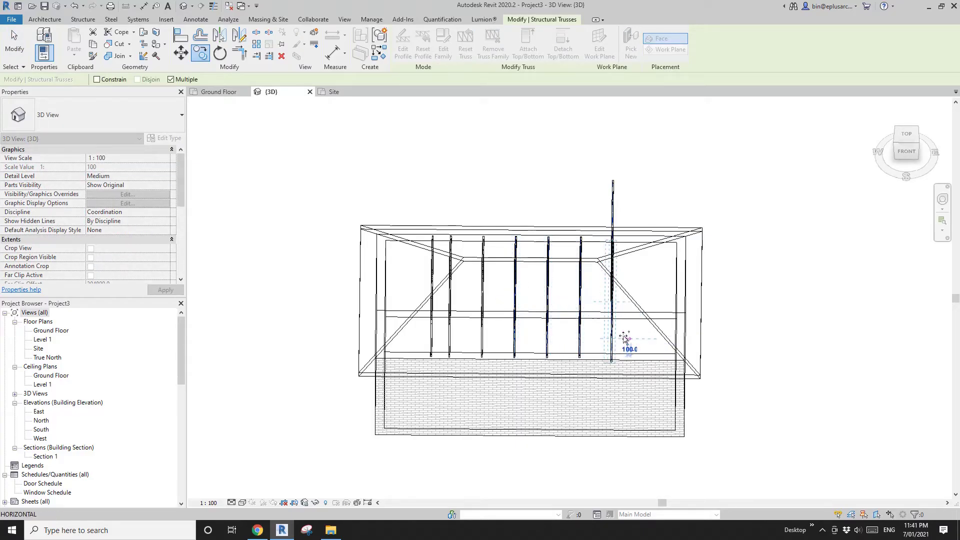
{"action": "key", "text": "Escape"}
{"action": "key", "text": "Escape"}
Delete the last truss copy at the east end and replace it with a new copy of the neighbouring truss
{"action": "left_click", "coordinate": [612, 326]}
{"action": "key", "text": "Delete"}
{"action": "left_click", "coordinate": [583, 331]}
{"action": "left_click", "coordinate": [599, 336]}
{"action": "left_click", "coordinate": [584, 341]}
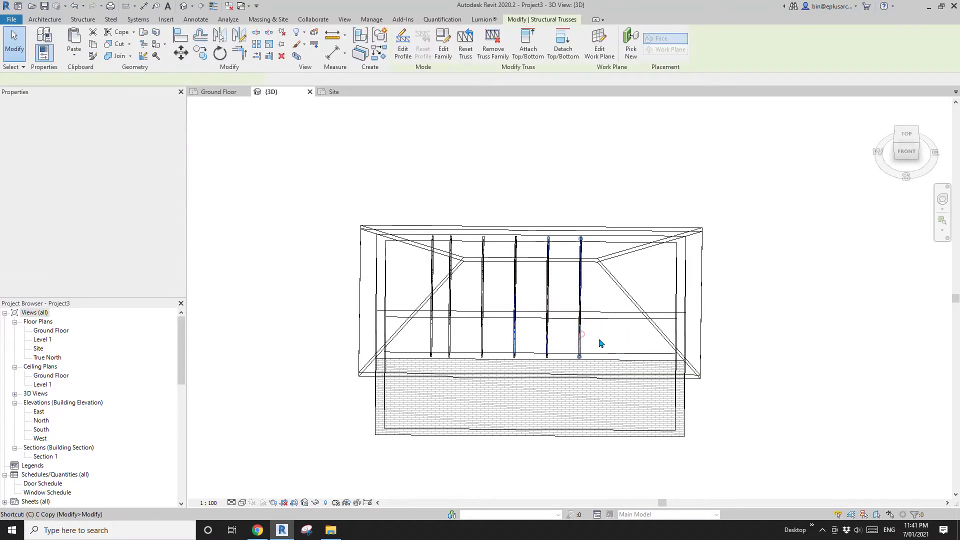
{"action": "key", "text": "c"}
{"action": "key", "text": "o"}
{"action": "left_click", "coordinate": [599, 338]}
{"action": "type", "text": "9"}
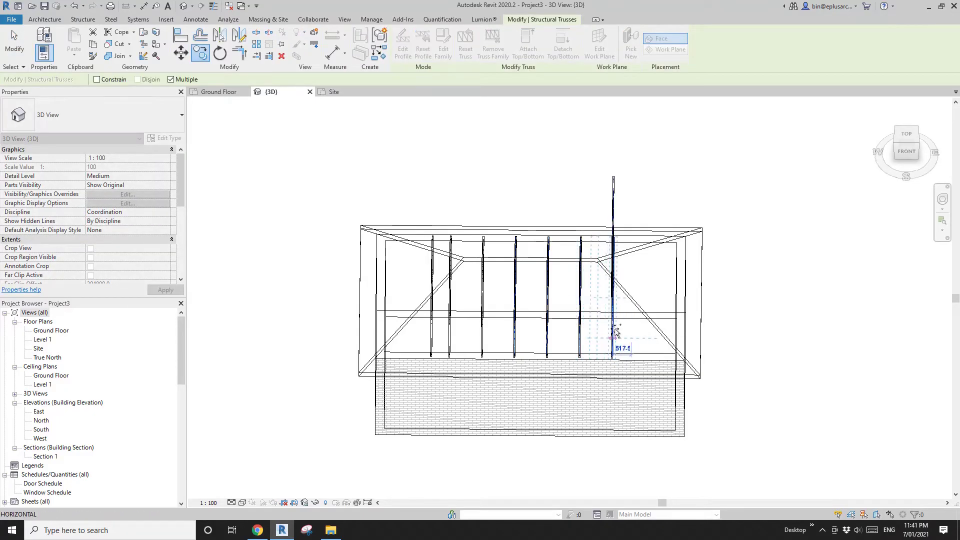
{"action": "key", "text": "Escape"}
{"action": "key", "text": "Escape"}
Attach the top of the replacement truss projecting above the east hip to the roof
{"action": "left_click", "coordinate": [615, 187]}
{"action": "middle_click_drag", "start_coordinate": [614, 187], "coordinate": [577, 142], "text": "shift"}
{"action": "left_click", "coordinate": [531, 36]}
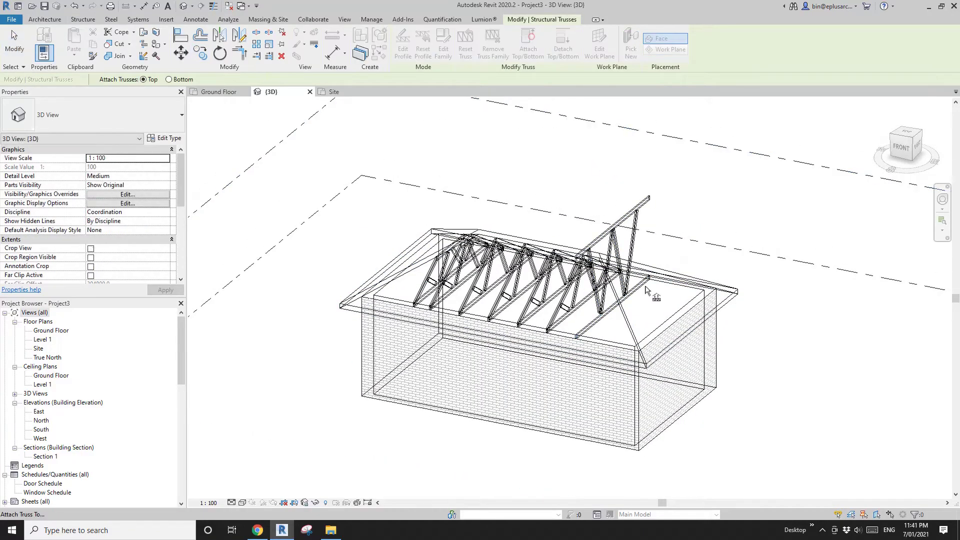
{"action": "key", "text": "Escape"}
{"action": "key", "text": "Escape"}
Copy the easternmost truss once more toward the east end wall, keeping the same spacing as the others
{"action": "middle_click_drag", "start_coordinate": [688, 301], "coordinate": [615, 325], "text": "shift"}
{"action": "scroll", "coordinate": [615, 296], "scroll_direction": "up", "scroll_amount": 4}
{"action": "scroll", "coordinate": [575, 317], "scroll_direction": "down", "scroll_amount": 3}
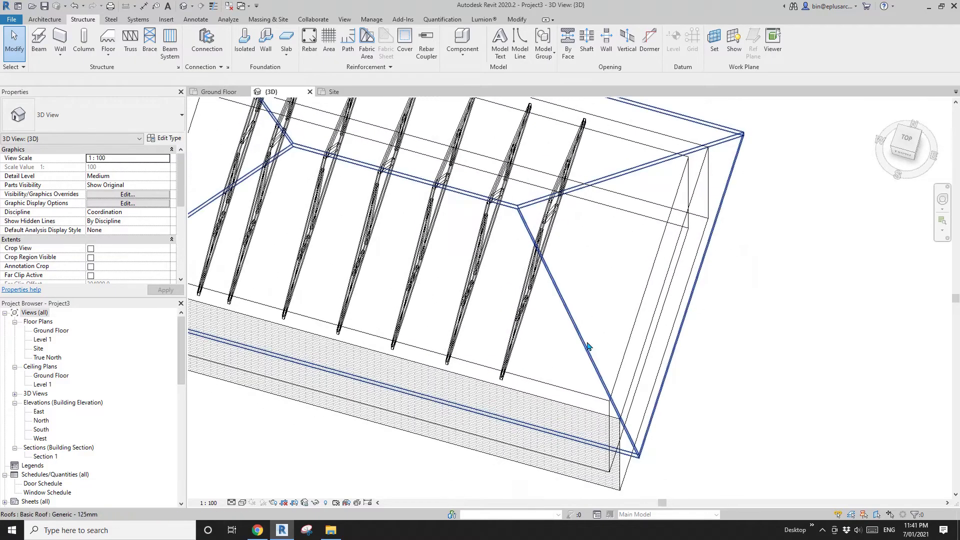
{"action": "middle_click_drag", "start_coordinate": [574, 300], "coordinate": [638, 319], "text": "shift"}
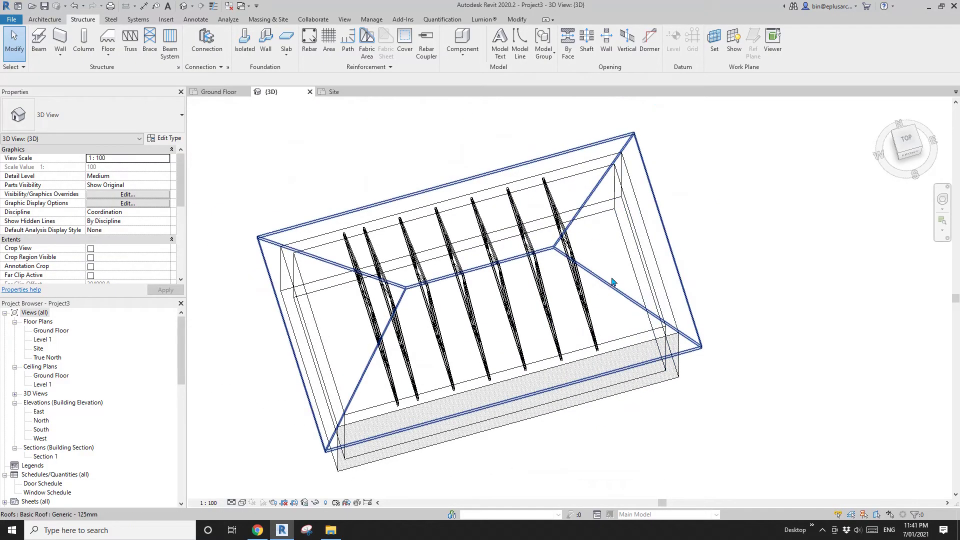
{"action": "middle_click_drag", "start_coordinate": [613, 281], "coordinate": [560, 322], "text": "shift"}
{"action": "scroll", "coordinate": [566, 323], "scroll_direction": "up", "scroll_amount": 2}
{"action": "left_click", "coordinate": [558, 314]}
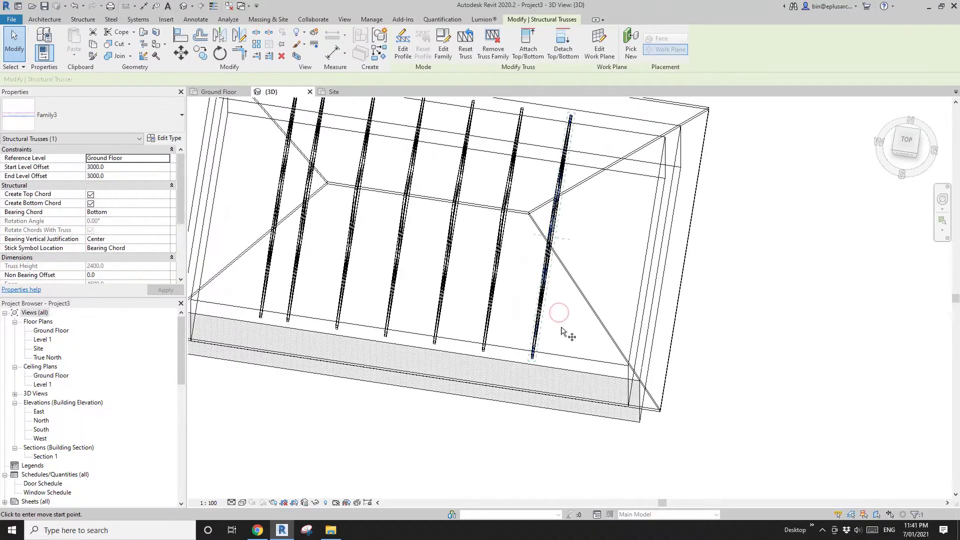
{"action": "key", "text": "c"}
{"action": "key", "text": "o"}
{"action": "left_click", "coordinate": [561, 327]}
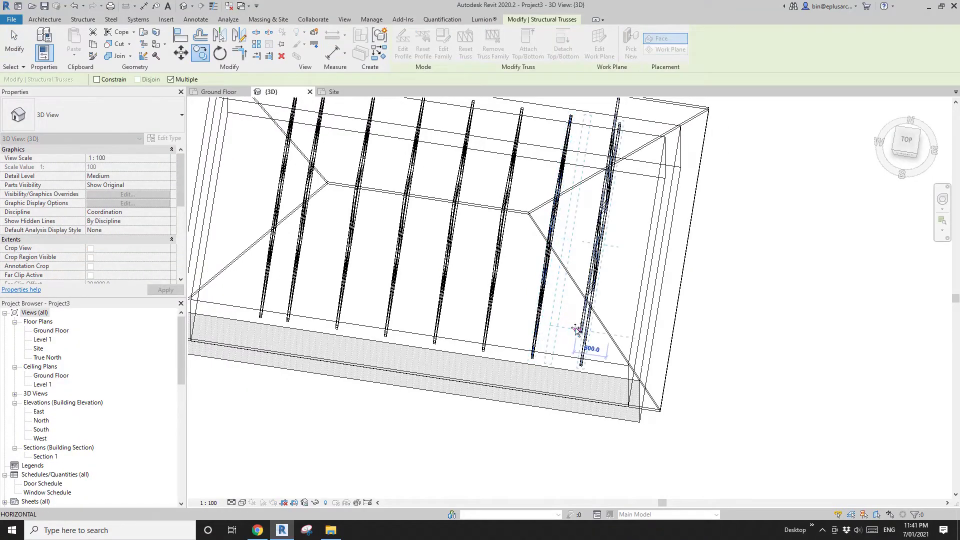
{"action": "key", "text": "Escape"}
{"action": "key", "text": "Escape"}
Attach the top of the truss nearest the east end wall to the hip roof
{"action": "middle_click_drag", "start_coordinate": [606, 346], "coordinate": [563, 210], "text": "shift"}
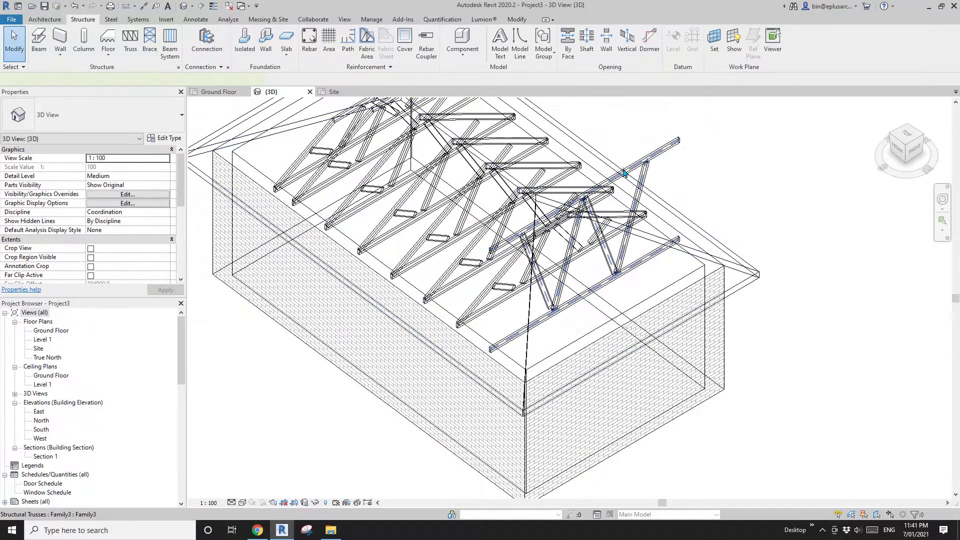
{"action": "left_click", "coordinate": [623, 170]}
{"action": "left_click", "coordinate": [530, 50]}
{"action": "left_click", "coordinate": [718, 239]}
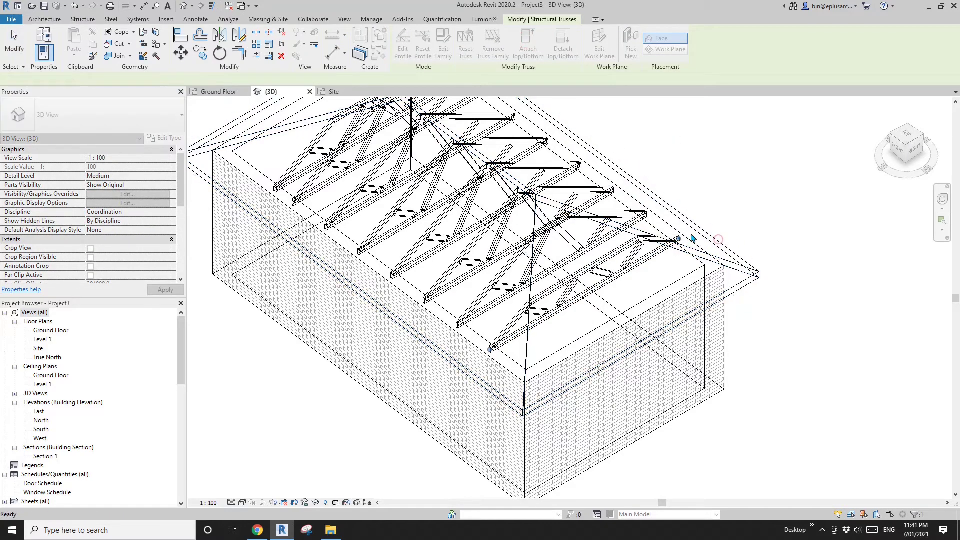
Switch to Chrome to examine the hip roof truss reference images, and return to the Revit model
{"action": "middle_click_drag", "start_coordinate": [554, 278], "coordinate": [532, 288], "text": "shift"}
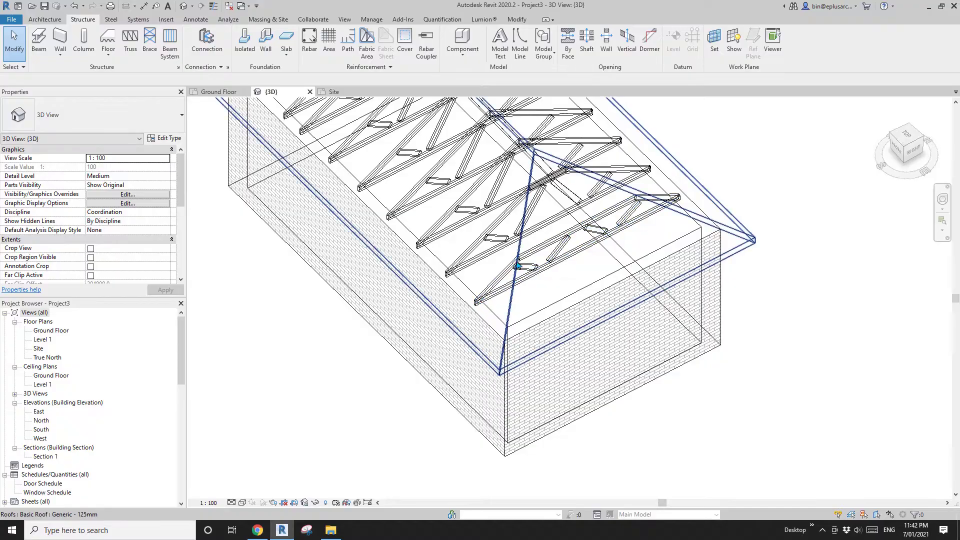
{"action": "left_click", "coordinate": [257, 530]}
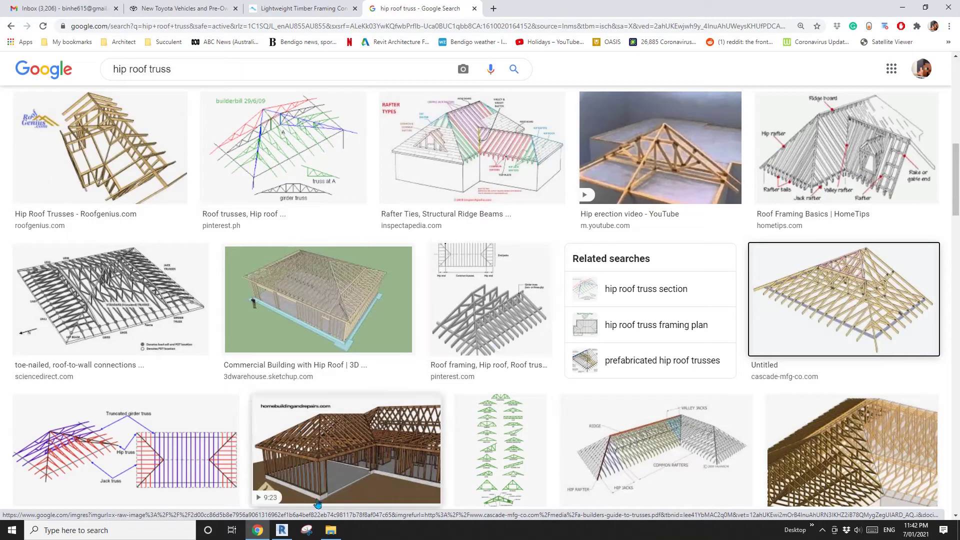
{"action": "left_click", "coordinate": [282, 530]}
Shorten the easternmost truss by moving its end to the hip line, and level it through its End Level Offset
{"action": "mouse_move", "coordinate": [632, 305]}
{"action": "middle_mouse_down", "text": "shift"}
{"action": "mouse_move", "coordinate": [541, 299]}
{"action": "mouse_move", "coordinate": [495, 320]}
{"action": "middle_mouse_up", "text": "shift"}
{"action": "middle_click_drag", "start_coordinate": [511, 187], "coordinate": [524, 263], "text": "shift"}
{"action": "left_click", "coordinate": [541, 245]}
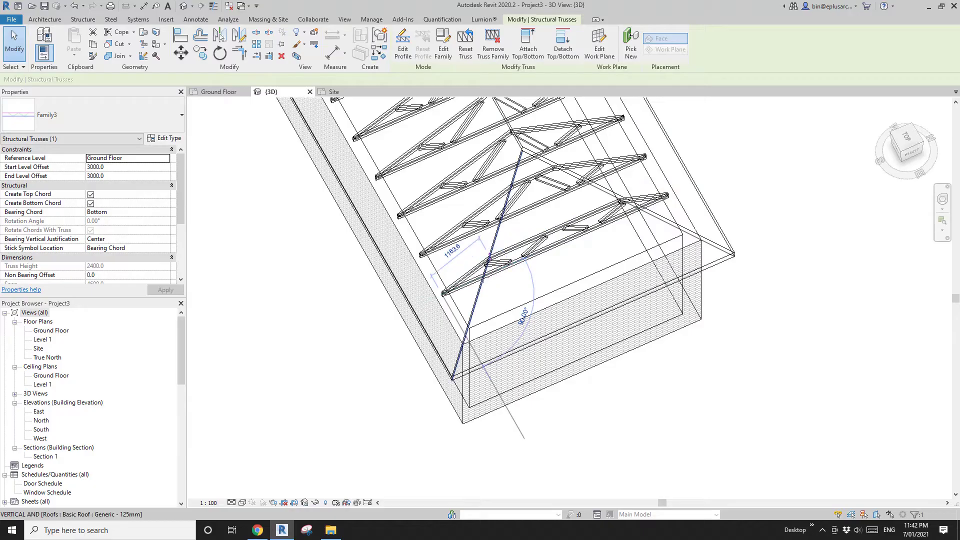
{"action": "mouse_move", "coordinate": [490, 258]}
{"action": "left_mouse_down"}
{"action": "mouse_move", "coordinate": [482, 276]}
{"action": "mouse_move", "coordinate": [490, 257]}
{"action": "left_mouse_up"}
{"action": "middle_click_drag", "start_coordinate": [486, 280], "coordinate": [436, 240], "text": "shift"}
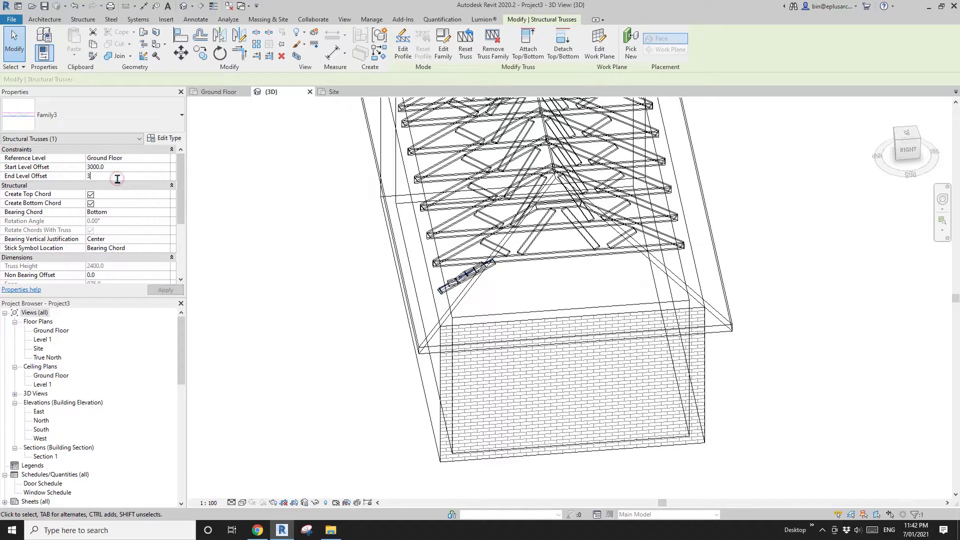
{"action": "middle_click_drag", "start_coordinate": [493, 238], "coordinate": [540, 205], "text": "shift"}
{"action": "scroll", "coordinate": [462, 270], "scroll_direction": "up", "scroll_amount": 5}
{"action": "key", "text": "Escape"}
{"action": "scroll", "coordinate": [462, 266], "scroll_direction": "down", "scroll_amount": 3}
Open the Family3 truss family for editing from a truss near the east hip
{"action": "middle_click_drag", "start_coordinate": [462, 266], "coordinate": [497, 371], "text": "shift"}
{"action": "scroll", "coordinate": [398, 300], "scroll_direction": "up", "scroll_amount": 2}
{"action": "scroll", "coordinate": [424, 301], "scroll_direction": "down", "scroll_amount": 3}
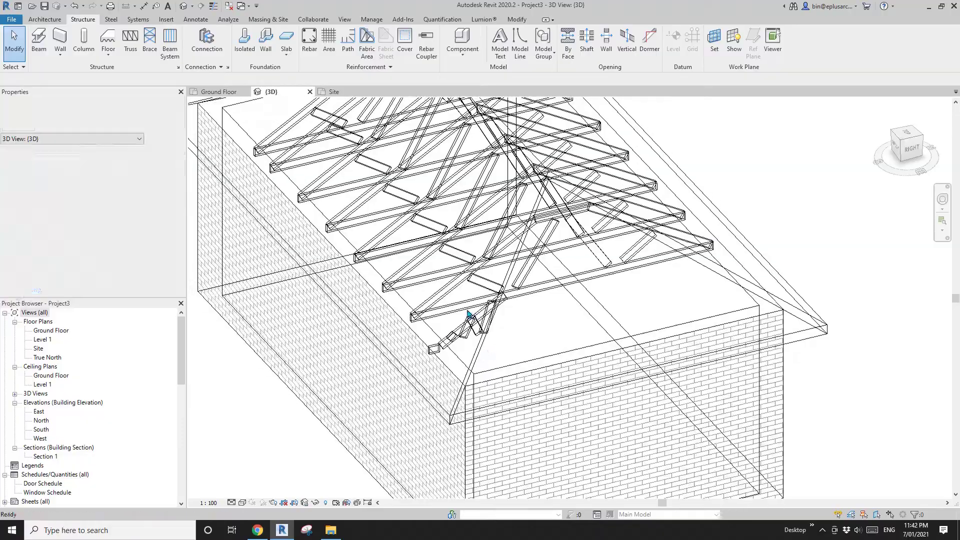
{"action": "left_click", "coordinate": [472, 278]}
{"action": "left_click", "coordinate": [443, 45]}
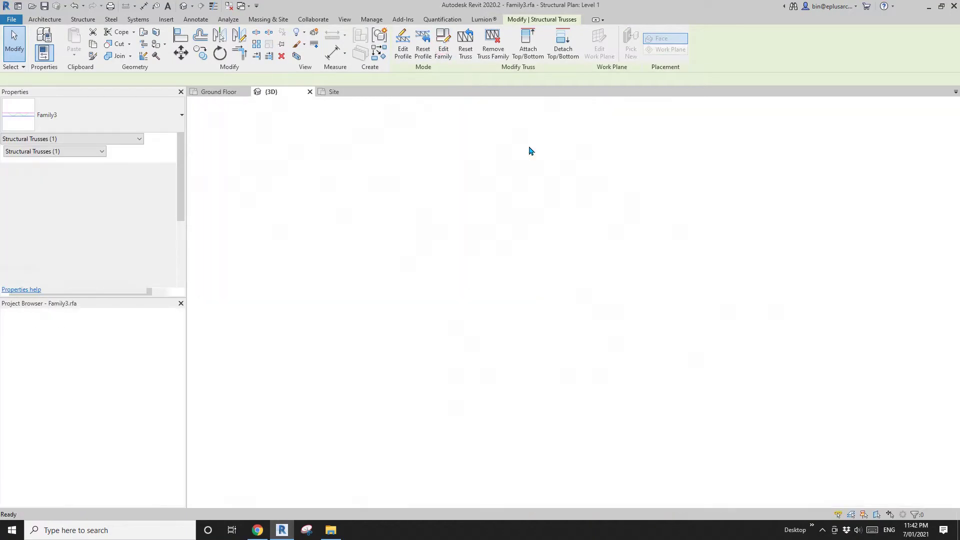
{"action": "middle_click_drag", "start_coordinate": [595, 306], "coordinate": [546, 232]}
{"action": "scroll", "coordinate": [552, 233], "scroll_direction": "down", "scroll_amount": 2}
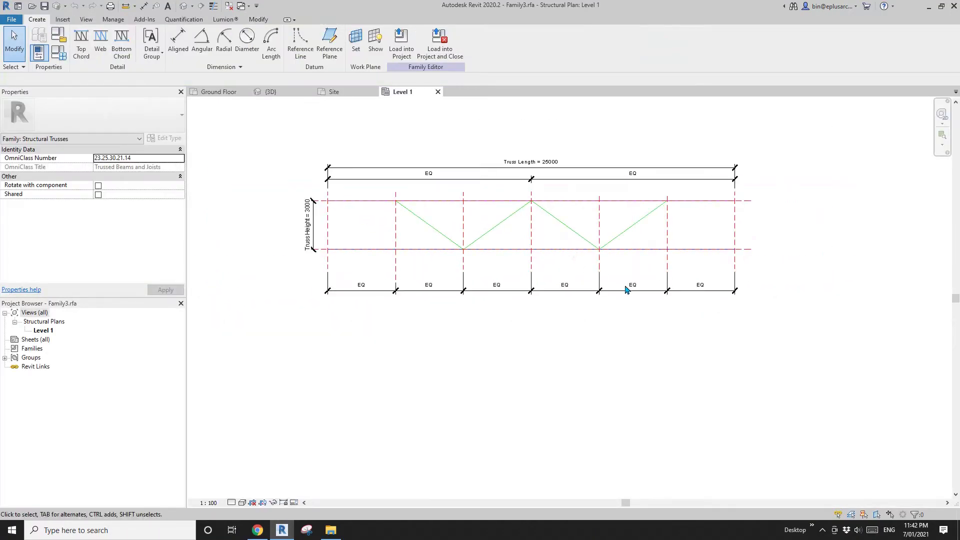
Delete the two reference planes through the lower web points and the equal-spacing dimensions below the truss
{"action": "left_click", "coordinate": [599, 265]}
{"action": "key", "text": "Delete"}
{"action": "left_click", "coordinate": [464, 262]}
{"action": "key", "text": "Delete"}
{"action": "left_click", "coordinate": [483, 291]}
{"action": "key", "text": "Delete"}
{"action": "left_click", "coordinate": [600, 295]}
{"action": "key", "text": "Delete"}
Dimension the end planes and the two remaining intermediate reference planes in one string, and make its three segments equal
{"action": "middle_click_drag", "start_coordinate": [600, 298], "coordinate": [584, 301]}
{"action": "key", "text": "d"}
{"action": "key", "text": "i"}
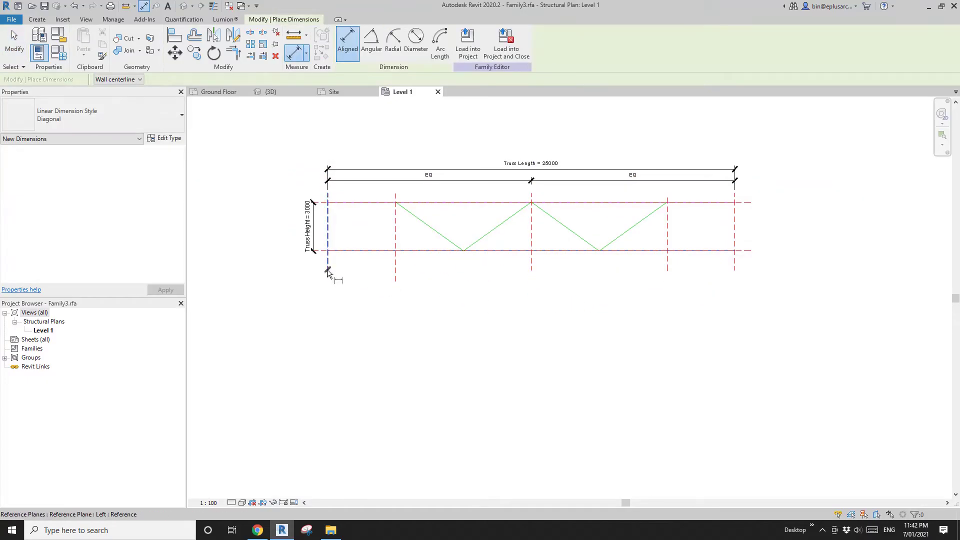
{"action": "left_click", "coordinate": [733, 271]}
{"action": "left_click", "coordinate": [599, 309]}
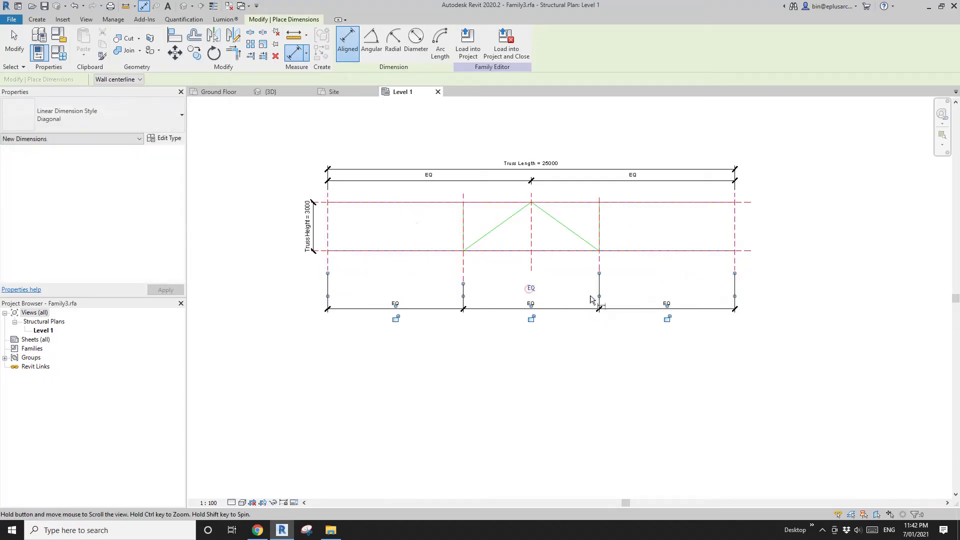
{"action": "key", "text": "Escape"}
{"action": "key", "text": "Escape"}
Delete the two vertical and two diagonal webs between the chords
{"action": "left_click", "coordinate": [464, 223]}
{"action": "key", "text": "Delete"}
{"action": "left_click", "coordinate": [600, 228]}
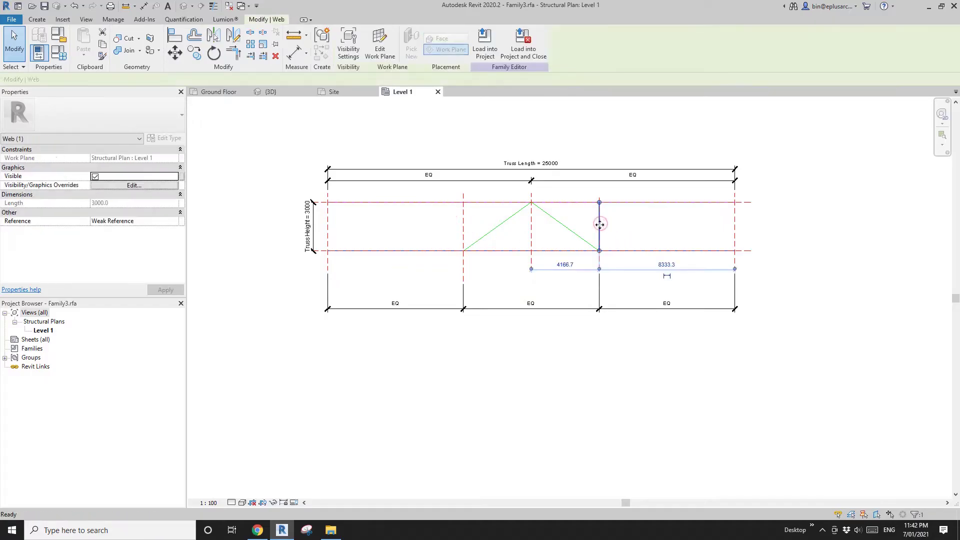
{"action": "key", "text": "Delete"}
{"action": "left_click", "coordinate": [562, 226]}
{"action": "key", "text": "Delete"}
{"action": "left_click", "coordinate": [500, 224]}
{"action": "key", "text": "Delete"}
Draw chained webs from the top chord's left end down to the first third point and up to the second third point
{"action": "left_click", "coordinate": [37, 20]}
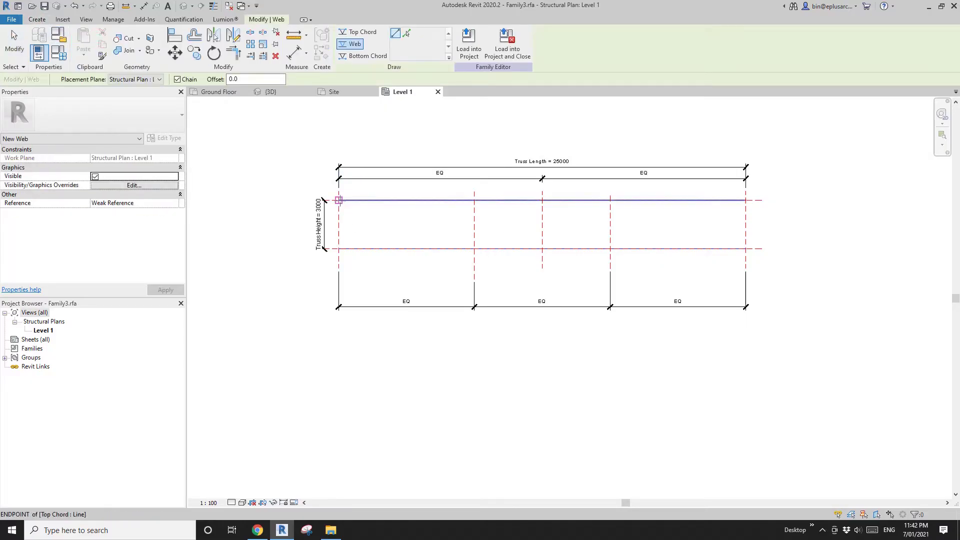
{"action": "left_click", "coordinate": [338, 200]}
{"action": "left_click", "coordinate": [474, 249]}
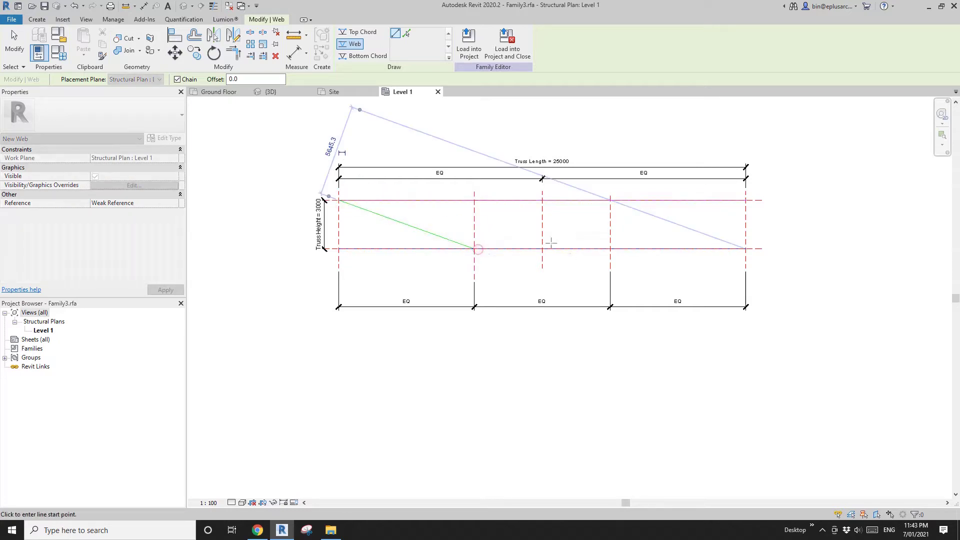
{"action": "left_click", "coordinate": [611, 200]}
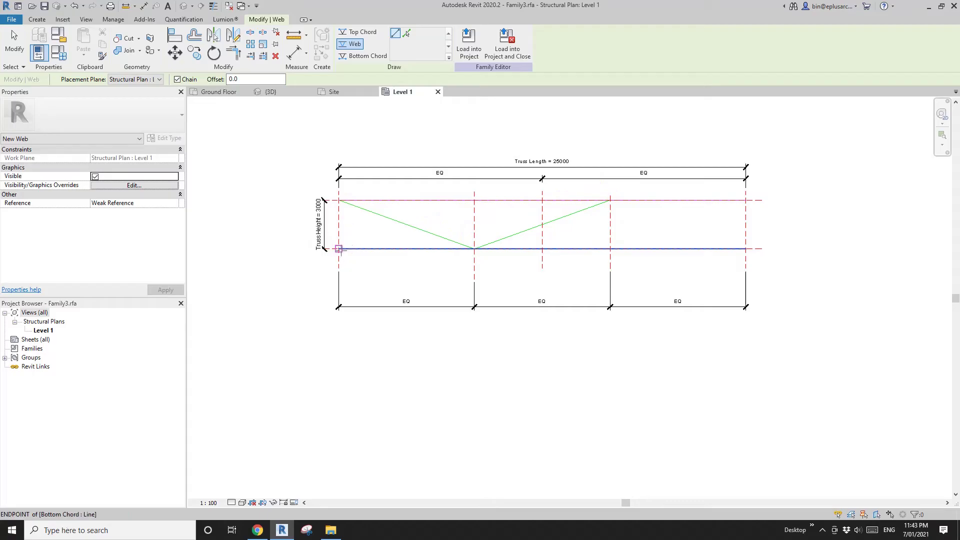
{"action": "left_click", "coordinate": [338, 249]}
{"action": "key", "text": "Escape"}
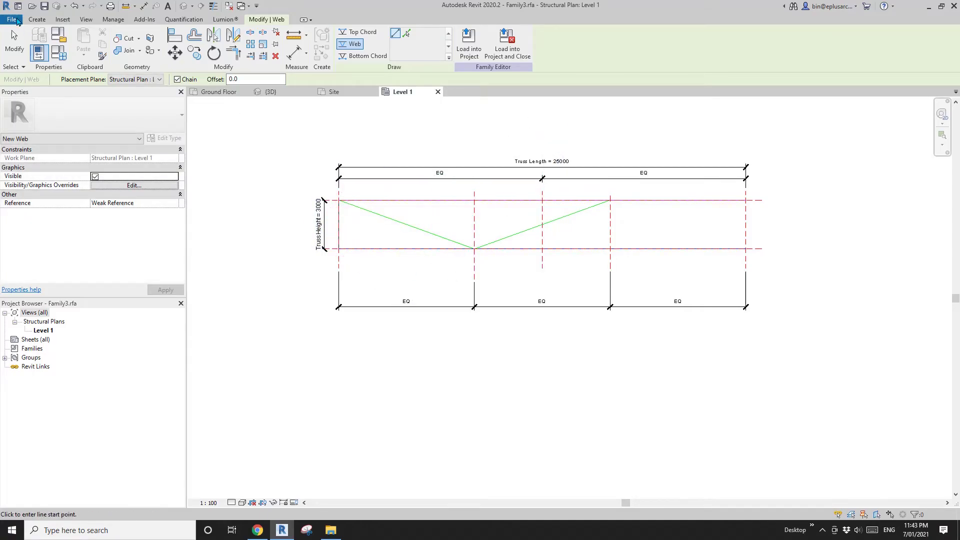
Save the edited truss family as Family3 010.rfa, load it into Project3, and close it to return to the 3D view
{"action": "left_click", "coordinate": [12, 19]}
{"action": "mouse_move", "coordinate": [28, 135]}
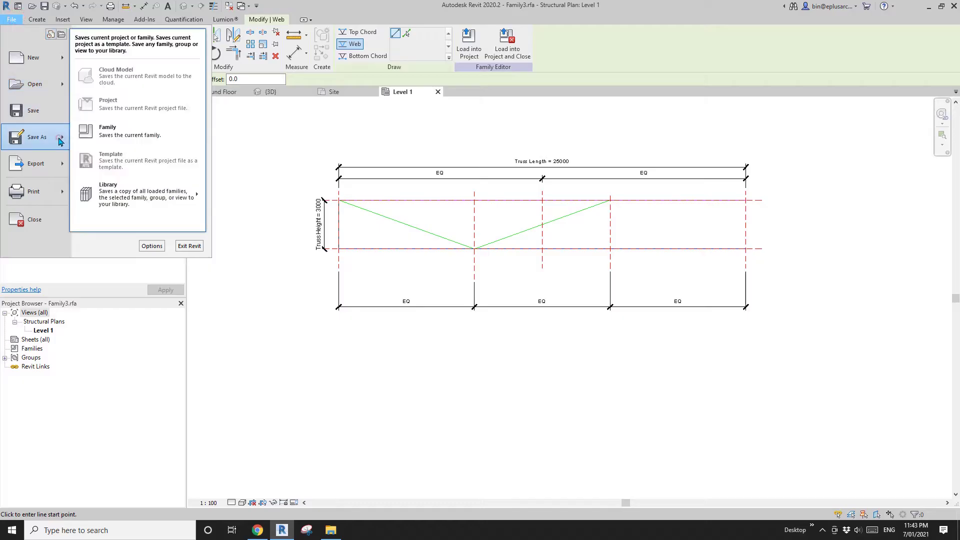
{"action": "left_click", "coordinate": [128, 129]}
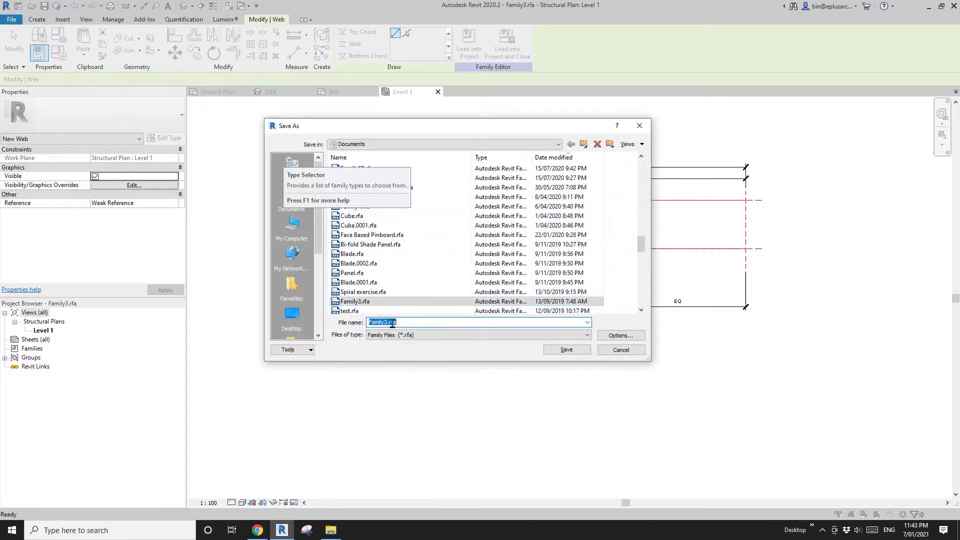
{"action": "left_click", "coordinate": [388, 322]}
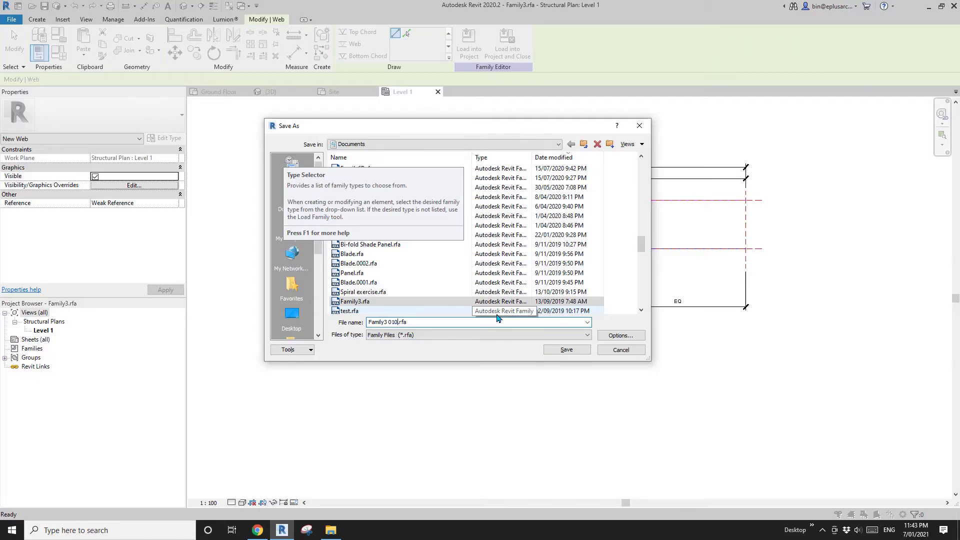
{"action": "left_click", "coordinate": [570, 351]}
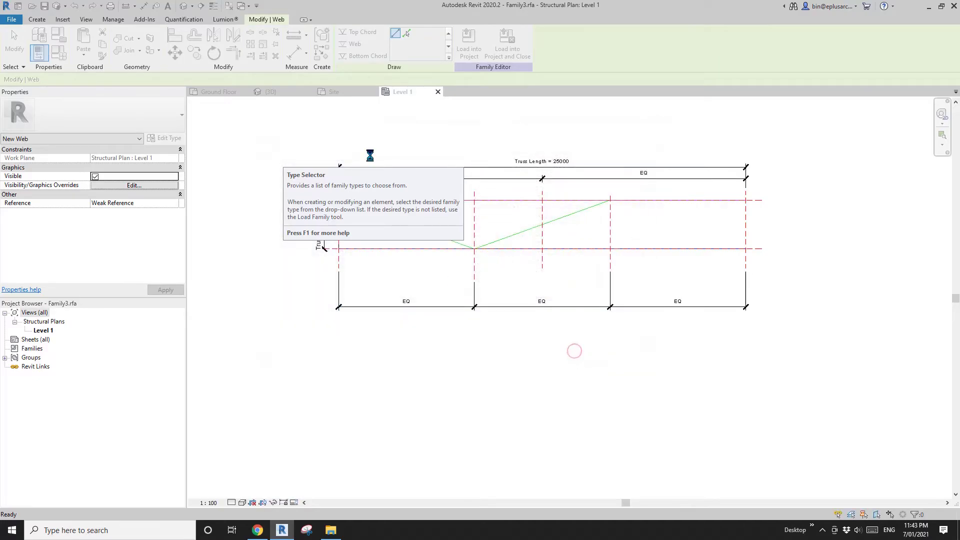
{"action": "left_click", "coordinate": [511, 50]}
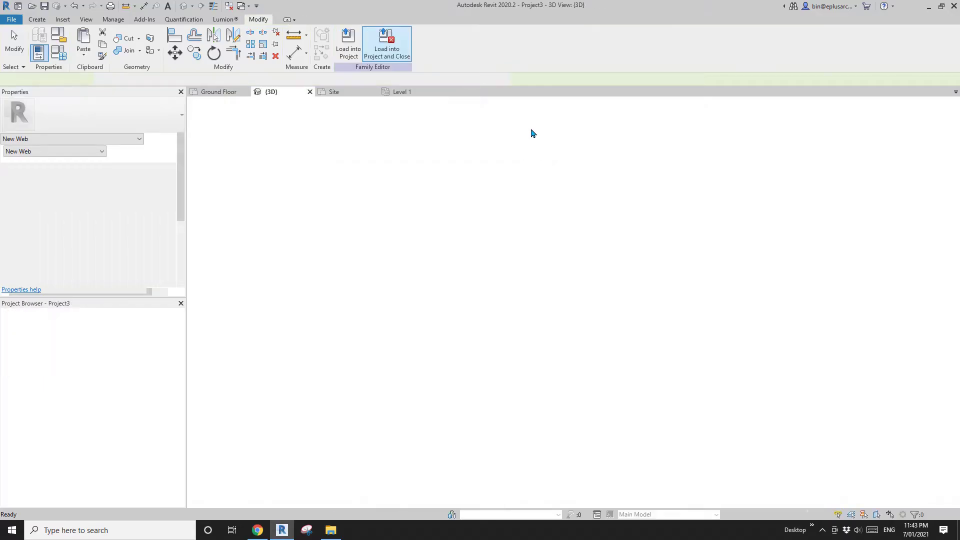
{"action": "left_click", "coordinate": [184, 8]}
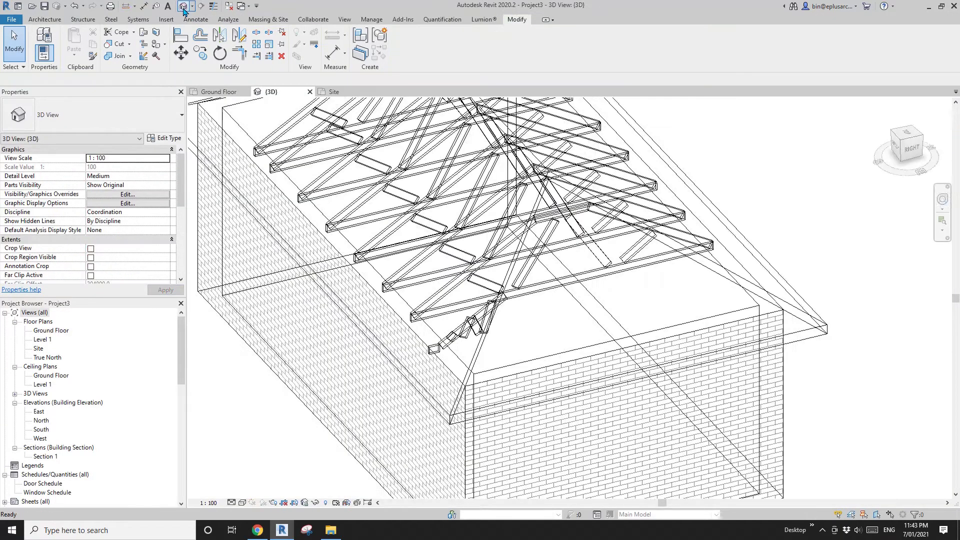
Change the short hip-end truss's type to Family3 0107 and reset the truss to its family profile
{"action": "left_click", "coordinate": [482, 325]}
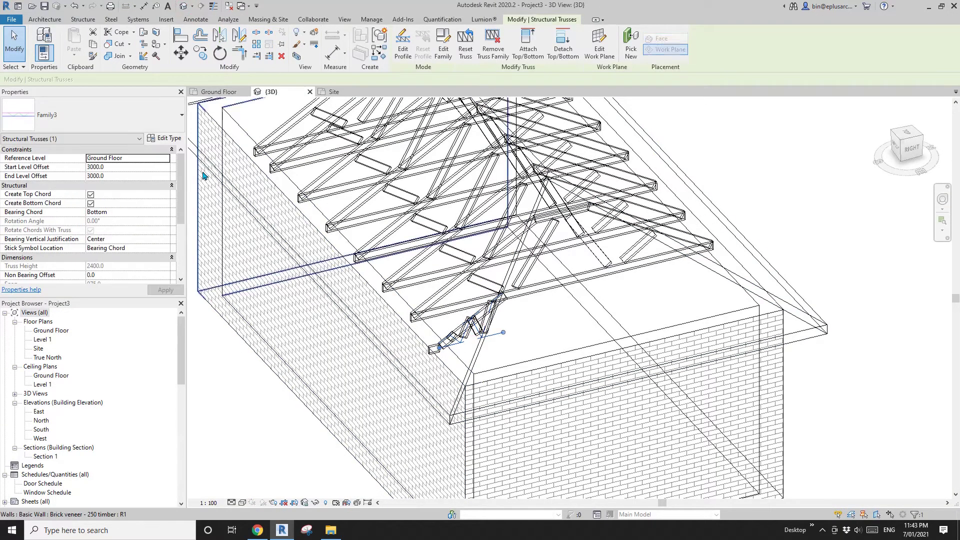
{"action": "left_click", "coordinate": [128, 125]}
{"action": "left_click", "coordinate": [37, 202]}
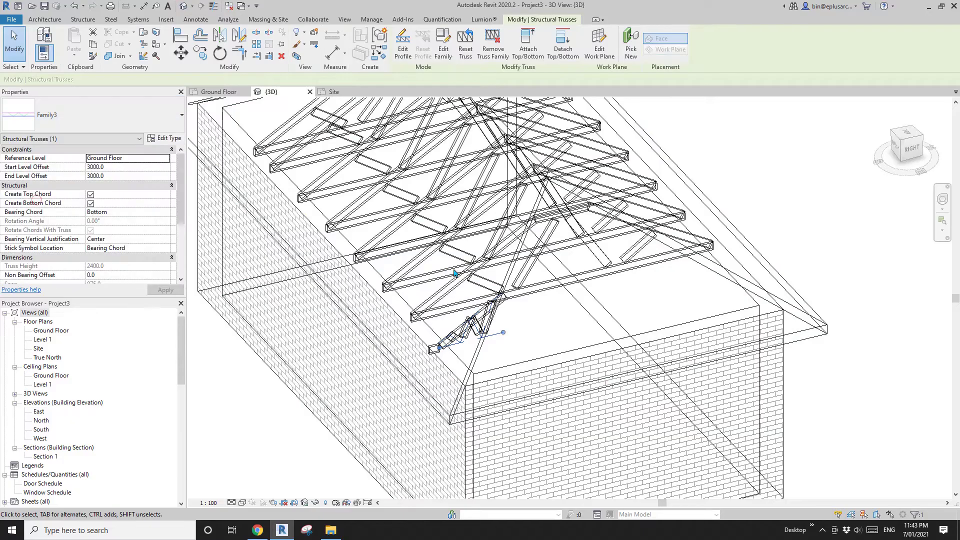
{"action": "middle_click_drag", "start_coordinate": [500, 293], "coordinate": [466, 229], "text": "shift"}
{"action": "scroll", "coordinate": [467, 259], "scroll_direction": "up", "scroll_amount": 3}
{"action": "middle_click_drag", "start_coordinate": [457, 274], "coordinate": [433, 293], "text": "shift"}
{"action": "left_click", "coordinate": [426, 293]}
{"action": "scroll", "coordinate": [426, 293], "scroll_direction": "up", "scroll_amount": 2}
{"action": "scroll", "coordinate": [431, 294], "scroll_direction": "down", "scroll_amount": 3}
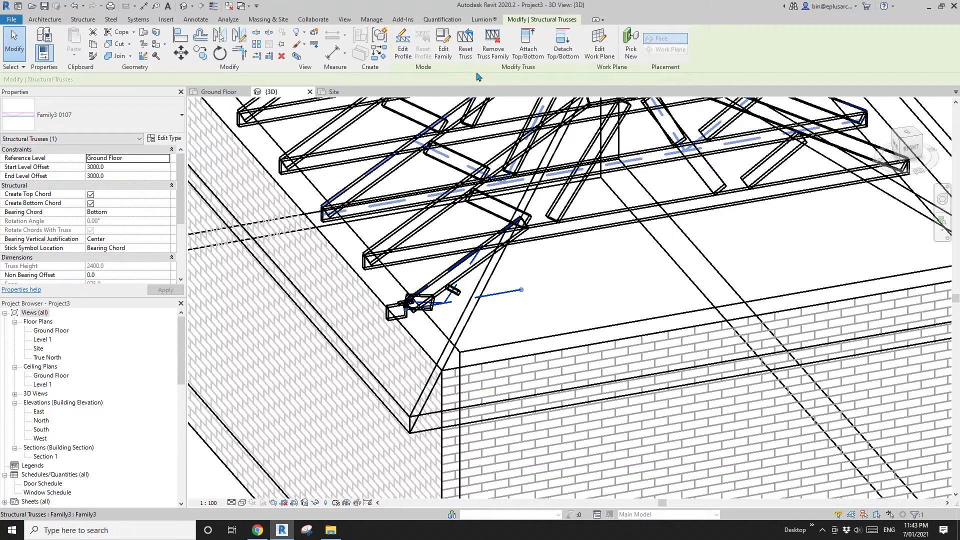
{"action": "left_click", "coordinate": [472, 54]}
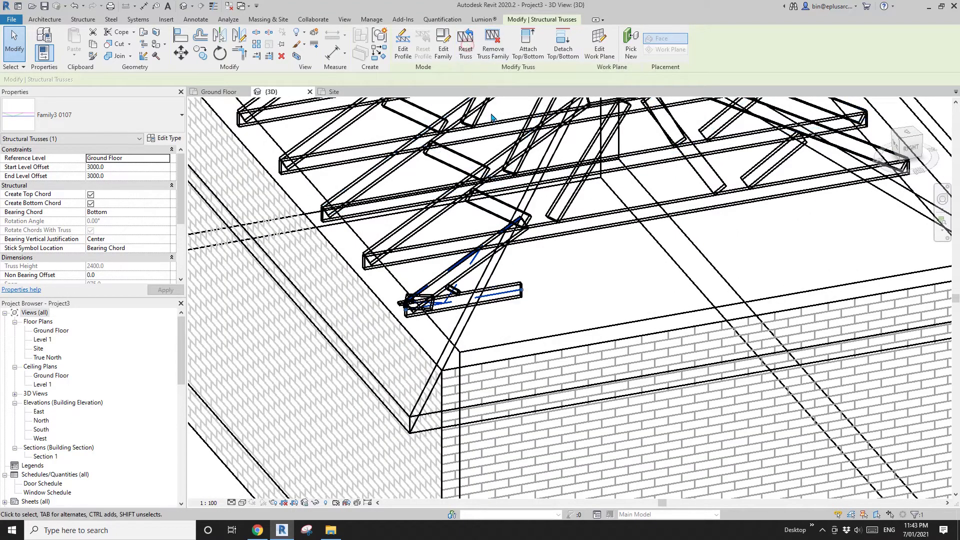
Try to flip the short truss's direction by moving its inner end beyond the outer face of the brick wall
{"action": "key", "text": "Escape"}
{"action": "middle_click_drag", "start_coordinate": [453, 301], "coordinate": [493, 283]}
{"action": "left_click", "coordinate": [449, 283]}
{"action": "left_click", "coordinate": [449, 286]}
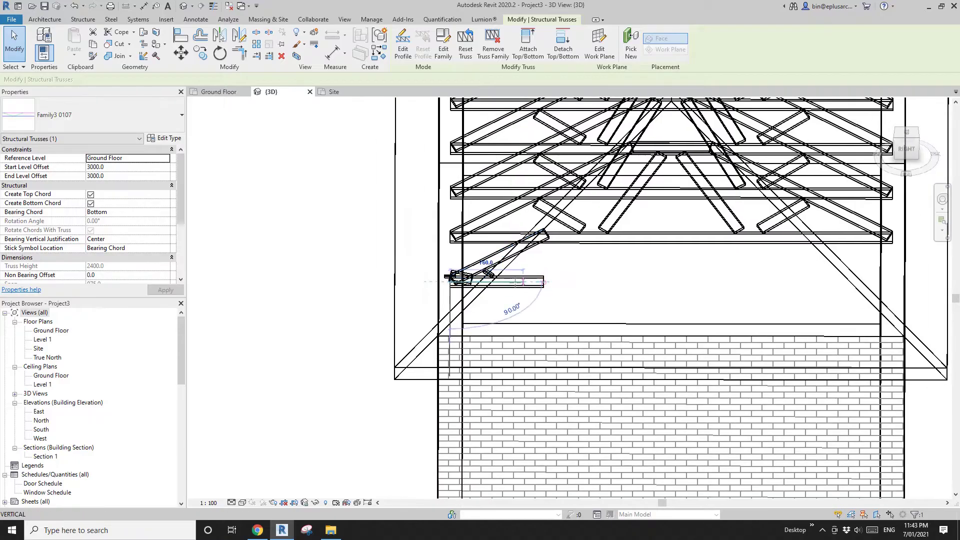
{"action": "left_click_drag", "start_coordinate": [430, 282], "coordinate": [429, 280]}
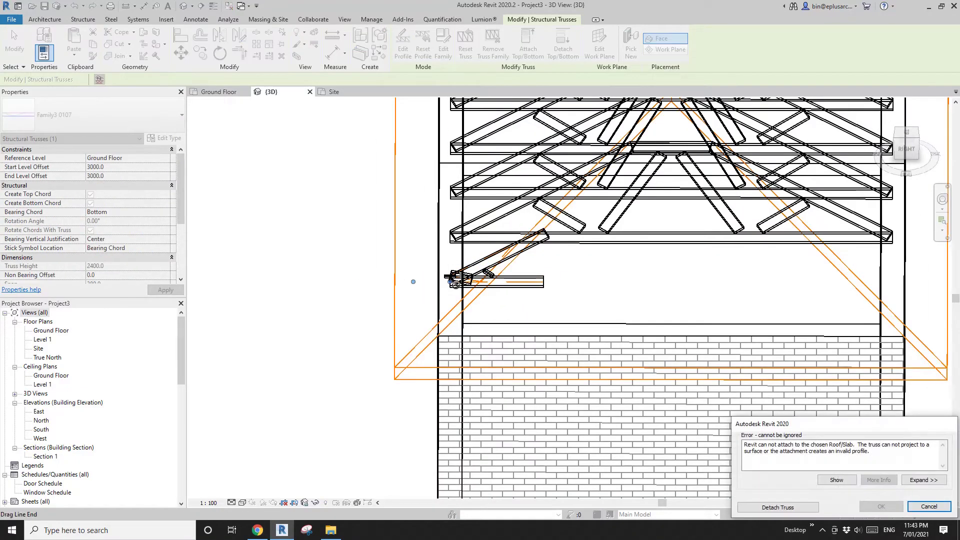
{"action": "key", "text": "Escape"}
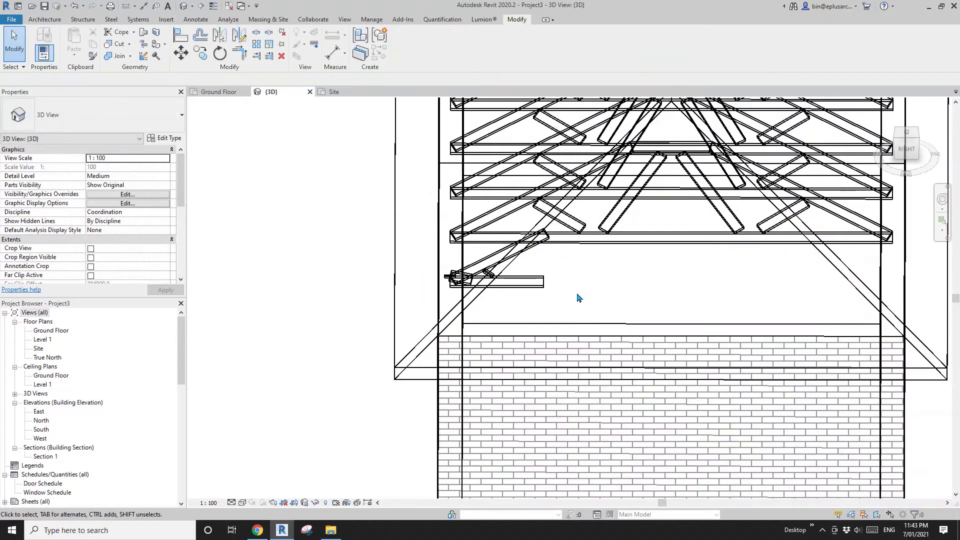
In the Site plan, mirror the short hip-end truss about a drawn horizontal axis and delete the original
{"action": "left_click", "coordinate": [500, 284]}
{"action": "middle_click_drag", "start_coordinate": [500, 284], "coordinate": [536, 312], "text": "shift"}
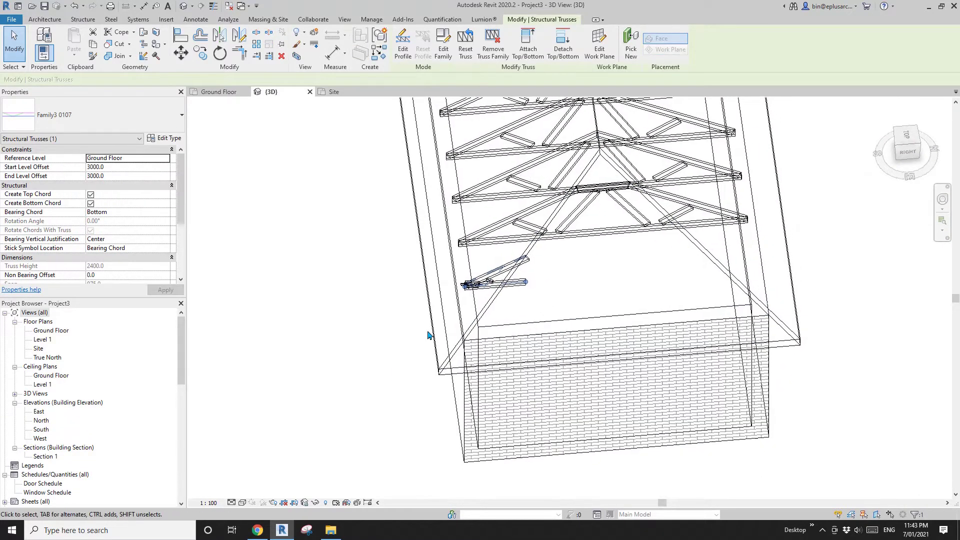
{"action": "double_click", "coordinate": [40, 349]}
{"action": "scroll", "coordinate": [620, 370], "scroll_direction": "up", "scroll_amount": 4}
{"action": "middle_click_drag", "start_coordinate": [618, 369], "coordinate": [605, 366]}
{"action": "key", "text": "d"}
{"action": "key", "text": "m"}
{"action": "left_click", "coordinate": [602, 323]}
{"action": "left_click", "coordinate": [630, 322]}
{"action": "key", "text": "Escape"}
{"action": "left_click", "coordinate": [595, 363]}
{"action": "key", "text": "Delete"}
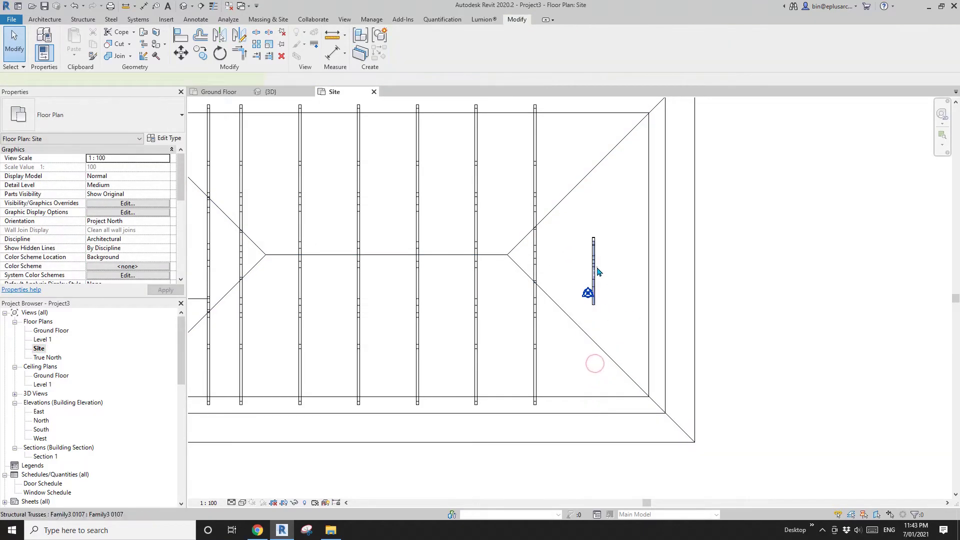
Move the mirrored short truss straight down so its end lines up with the long brick wall's centreline
{"action": "left_click", "coordinate": [597, 267]}
{"action": "middle_click_drag", "start_coordinate": [610, 280], "coordinate": [609, 274]}
{"action": "key", "text": "m"}
{"action": "key", "text": "c"}
{"action": "key", "text": "o"}
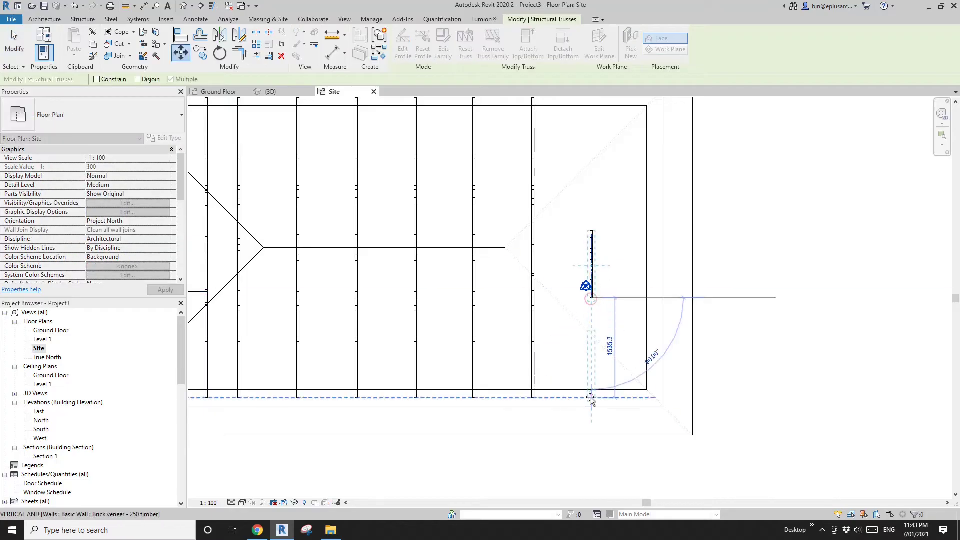
{"action": "left_click", "coordinate": [592, 399]}
{"action": "key", "text": "Escape"}
In the 3D view, attach the top of the moved short truss to the hip roof
{"action": "left_click", "coordinate": [184, 6]}
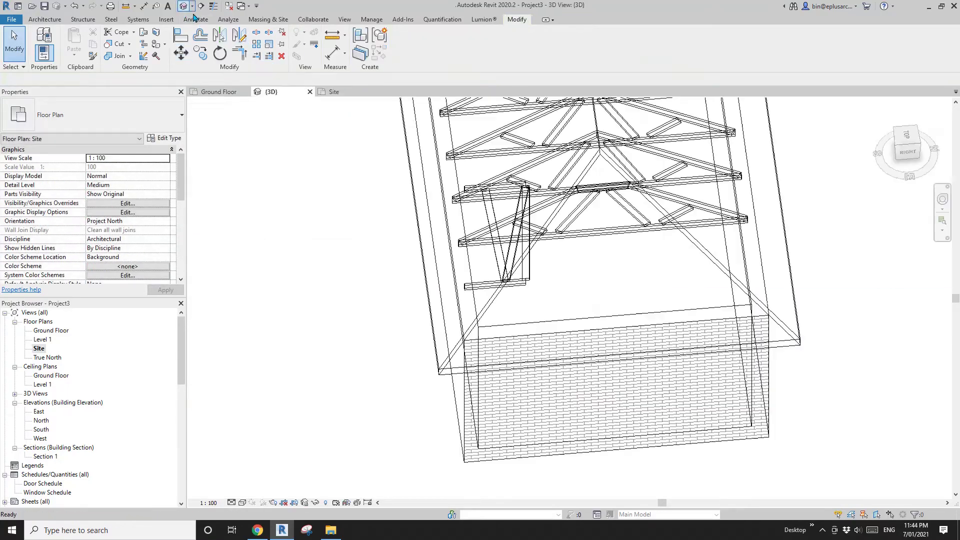
{"action": "middle_click_drag", "start_coordinate": [494, 259], "coordinate": [575, 138], "text": "shift"}
{"action": "left_click", "coordinate": [515, 222]}
{"action": "scroll", "coordinate": [515, 222], "scroll_direction": "down", "scroll_amount": 3}
{"action": "left_click", "coordinate": [574, 53]}
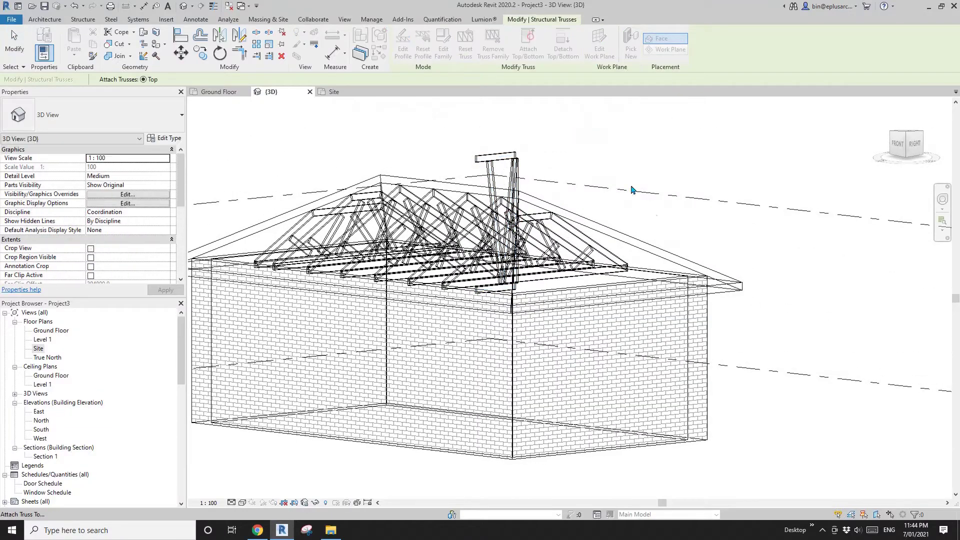
{"action": "left_click", "coordinate": [695, 268]}
{"action": "middle_click_drag", "start_coordinate": [695, 268], "coordinate": [555, 294], "text": "shift"}
{"action": "scroll", "coordinate": [369, 414], "scroll_direction": "down", "scroll_amount": 3}
In the Site plan, mirror a copy of the short truss about the roof's diagonal hip line
{"action": "double_click", "coordinate": [38, 348]}
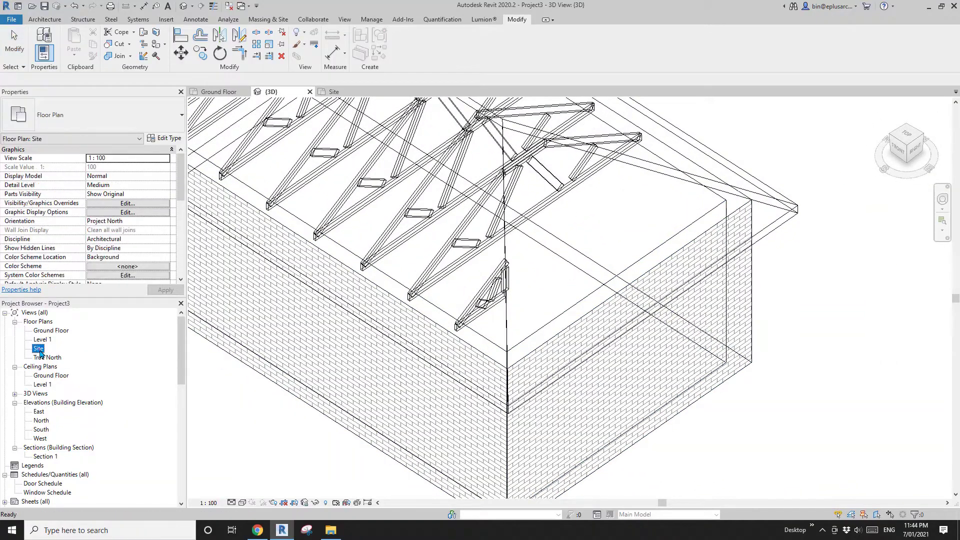
{"action": "left_click", "coordinate": [598, 365]}
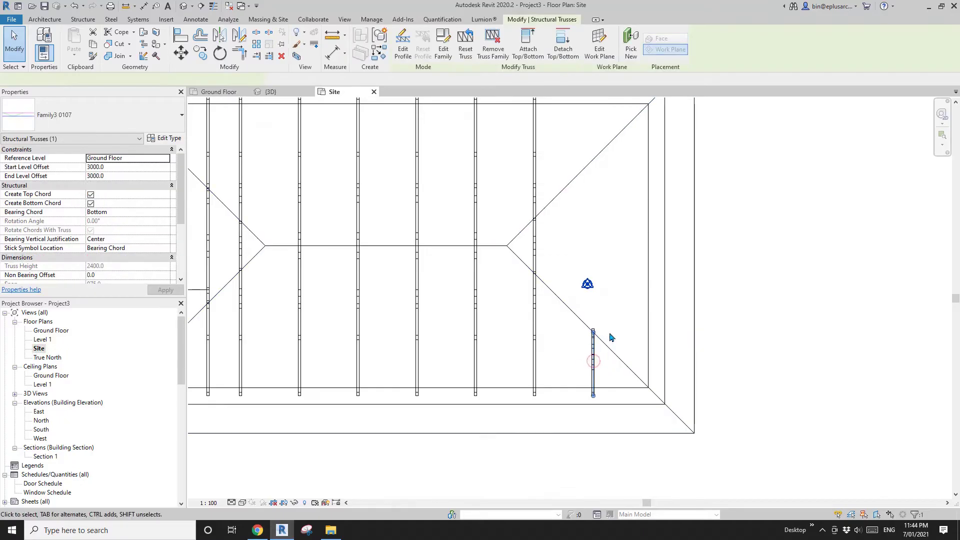
{"action": "key", "text": "m"}
{"action": "key", "text": "m"}
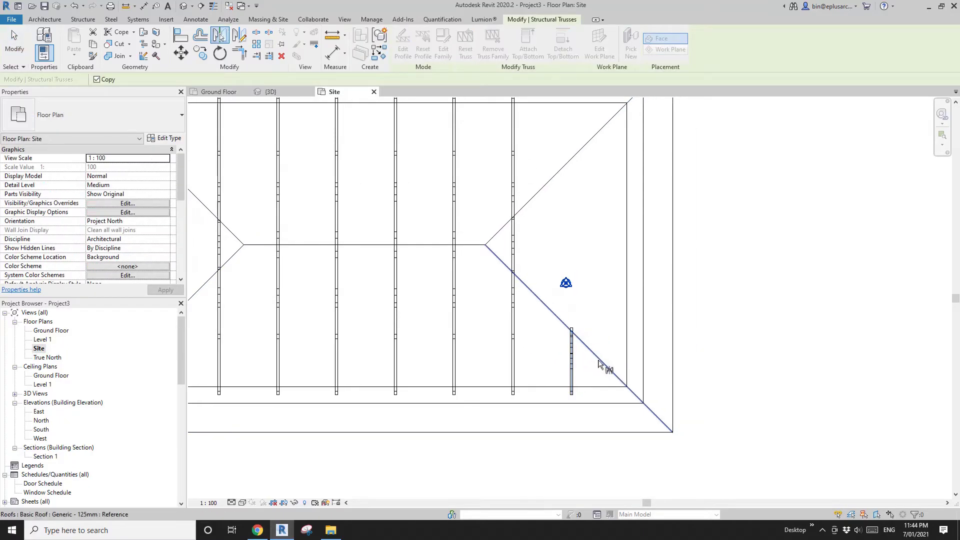
{"action": "scroll", "coordinate": [598, 361], "scroll_direction": "down", "scroll_amount": 1}
{"action": "middle_click_drag", "start_coordinate": [616, 364], "coordinate": [570, 265]}
{"action": "key", "text": "Escape"}
{"action": "scroll", "coordinate": [597, 335], "scroll_direction": "down", "scroll_amount": 2}
Close the Ground Floor view and tile the 3D and Site views side by side, framed on the hip end
{"action": "left_click", "coordinate": [184, 6]}
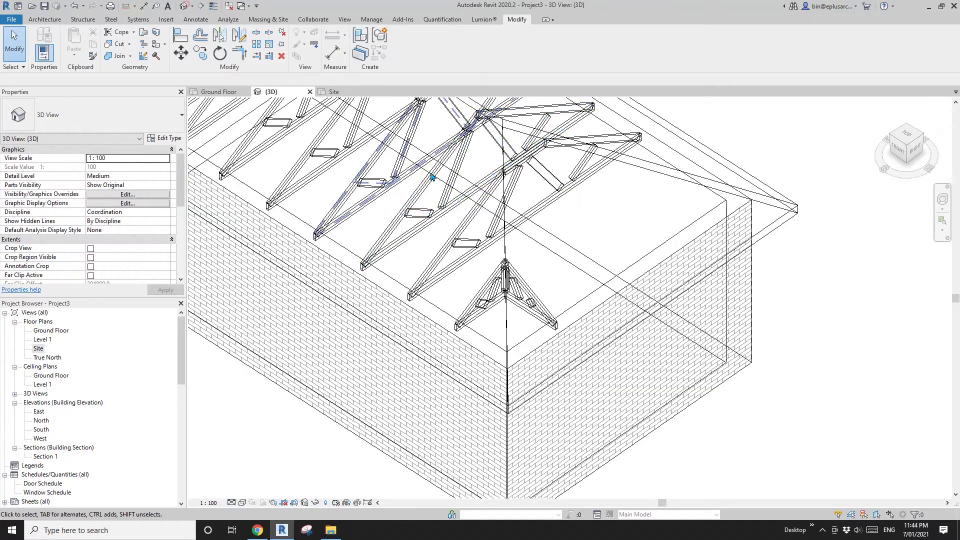
{"action": "middle_click_drag", "start_coordinate": [475, 320], "coordinate": [422, 374], "text": "shift"}
{"action": "left_click", "coordinate": [39, 349]}
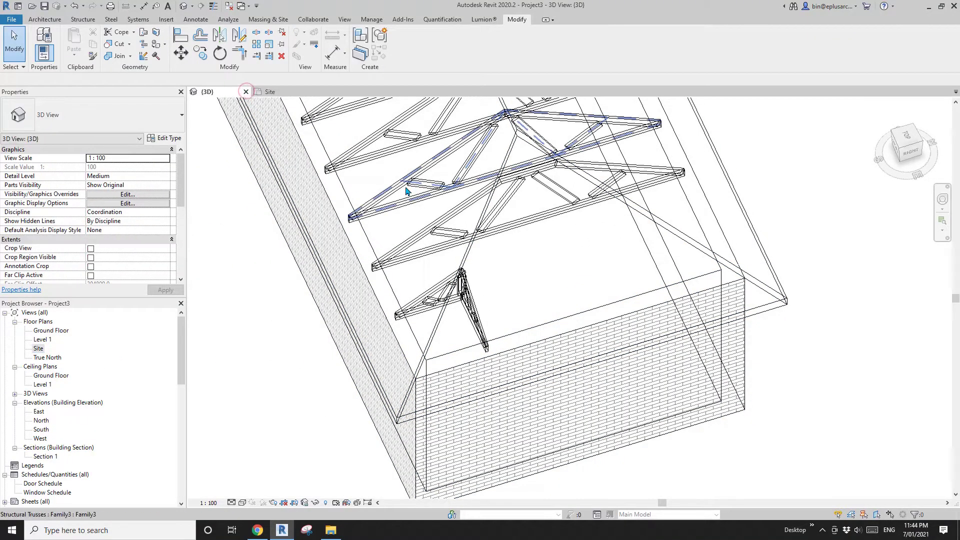
{"action": "key", "text": "w"}
{"action": "key", "text": "t"}
{"action": "middle_click_drag", "start_coordinate": [555, 256], "coordinate": [467, 266]}
{"action": "scroll", "coordinate": [534, 260], "scroll_direction": "down", "scroll_amount": 1}
{"action": "scroll", "coordinate": [705, 250], "scroll_direction": "down", "scroll_amount": 2}
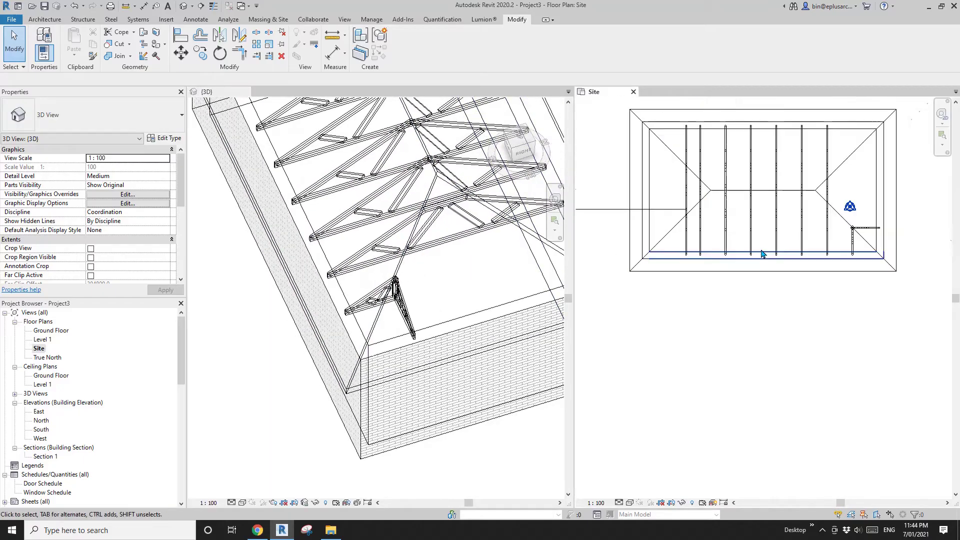
{"action": "middle_click_drag", "start_coordinate": [765, 253], "coordinate": [741, 269]}
{"action": "middle_click_drag", "start_coordinate": [435, 271], "coordinate": [459, 317]}
{"action": "middle_click_drag", "start_coordinate": [374, 336], "coordinate": [446, 315]}
{"action": "scroll", "coordinate": [864, 237], "scroll_direction": "up", "scroll_amount": 2}
{"action": "scroll", "coordinate": [825, 250], "scroll_direction": "up", "scroll_amount": 3}
Copy the mirrored hip-end truss one truss spacing up along the end wall in the Site plan
{"action": "left_click", "coordinate": [807, 274]}
{"action": "scroll", "coordinate": [780, 290], "scroll_direction": "down", "scroll_amount": 4}
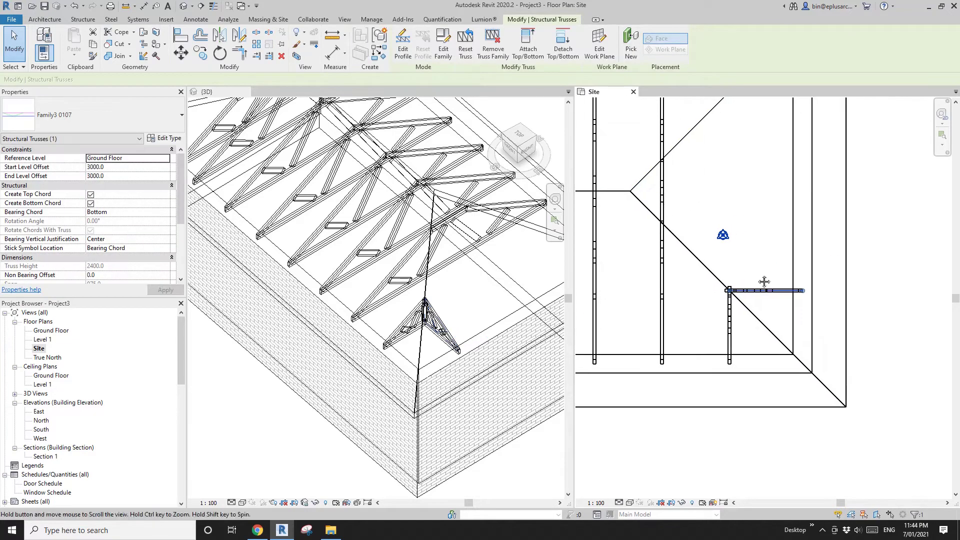
{"action": "key", "text": "c"}
{"action": "key", "text": "o"}
{"action": "left_click", "coordinate": [759, 300]}
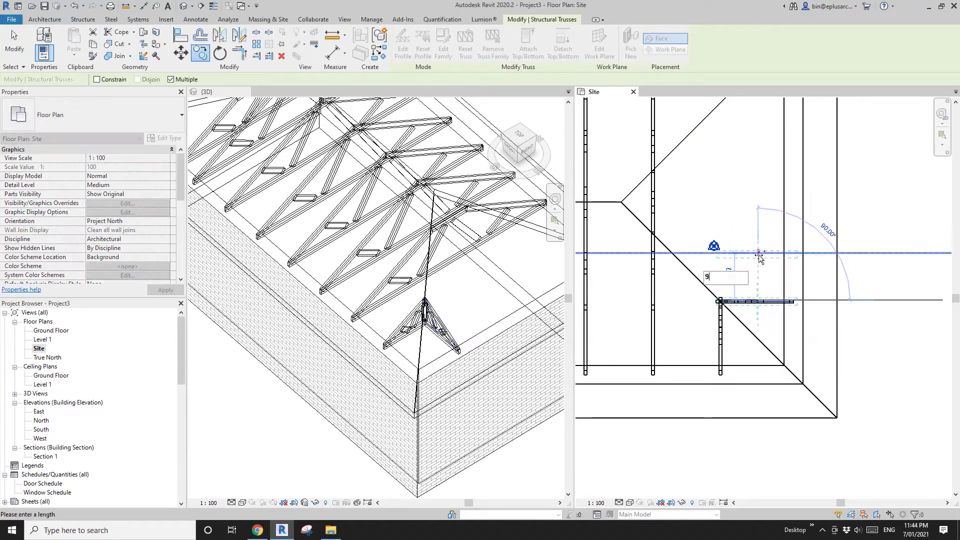
{"action": "key", "text": "Return"}
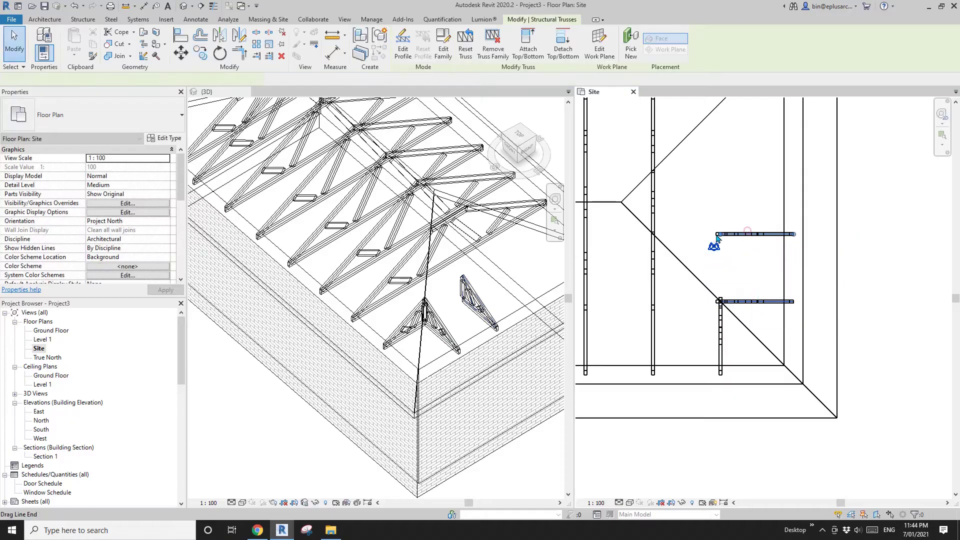
Extend the copied truss's inner end to the point where the hip line crosses the last full truss
{"action": "left_click", "coordinate": [660, 259]}
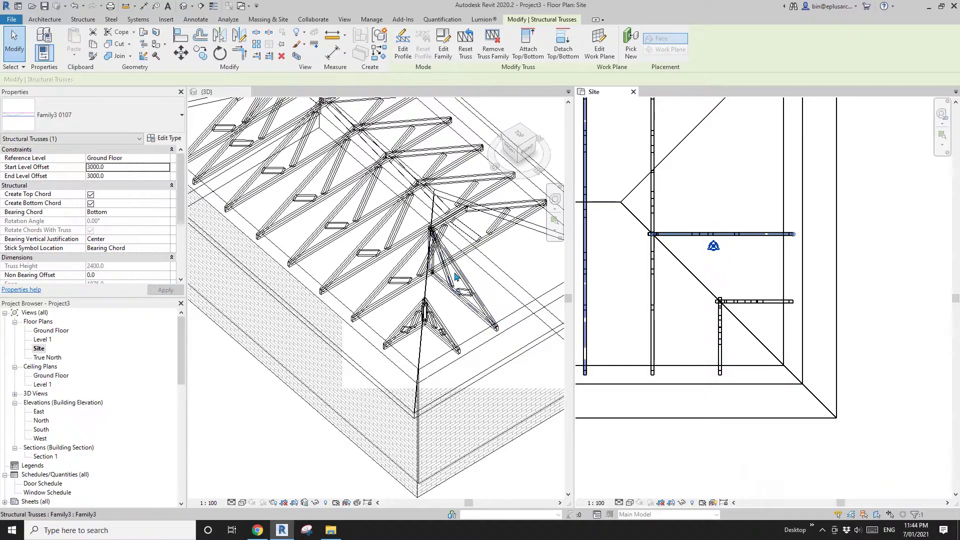
{"action": "scroll", "coordinate": [475, 277], "scroll_direction": "down", "scroll_amount": 1}
{"action": "left_click", "coordinate": [492, 276]}
{"action": "middle_click_drag", "start_coordinate": [492, 276], "coordinate": [534, 220], "text": "shift"}
{"action": "middle_click_drag", "start_coordinate": [435, 293], "coordinate": [375, 340], "text": "shift"}
Copy the extended hip-end truss further up along the end wall to the opposite hip line's crossing
{"action": "left_click", "coordinate": [761, 261]}
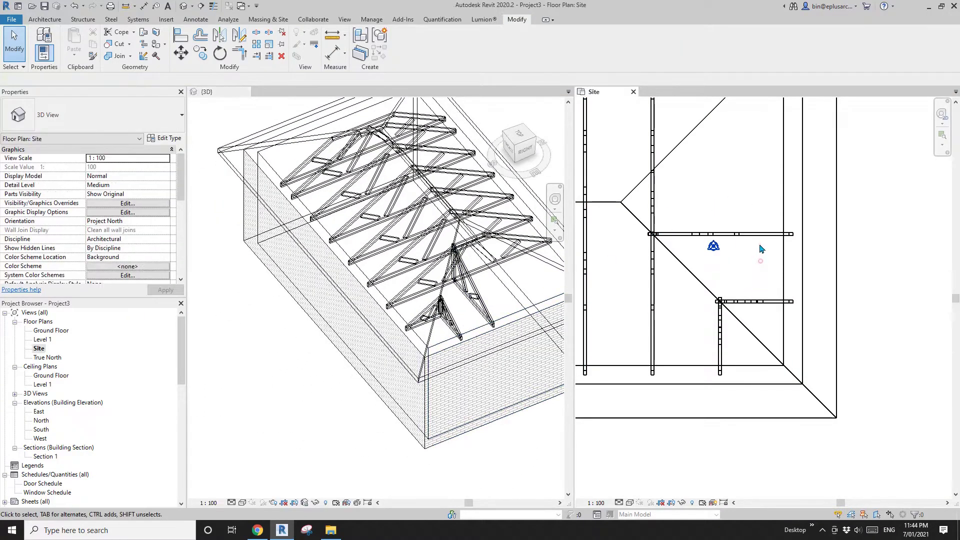
{"action": "left_click", "coordinate": [729, 233]}
{"action": "scroll", "coordinate": [718, 291], "scroll_direction": "down", "scroll_amount": 2}
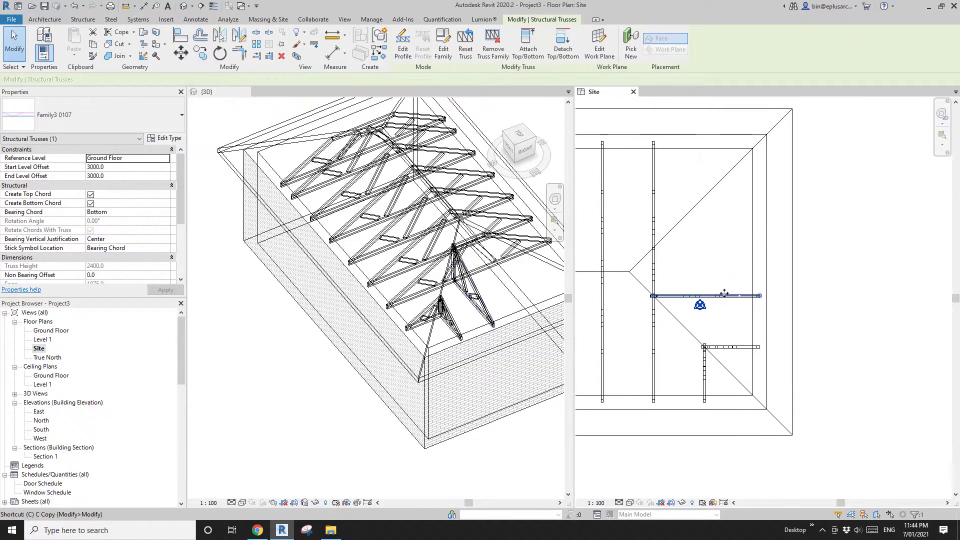
{"action": "key", "text": "c"}
{"action": "key", "text": "o"}
{"action": "left_click", "coordinate": [731, 291]}
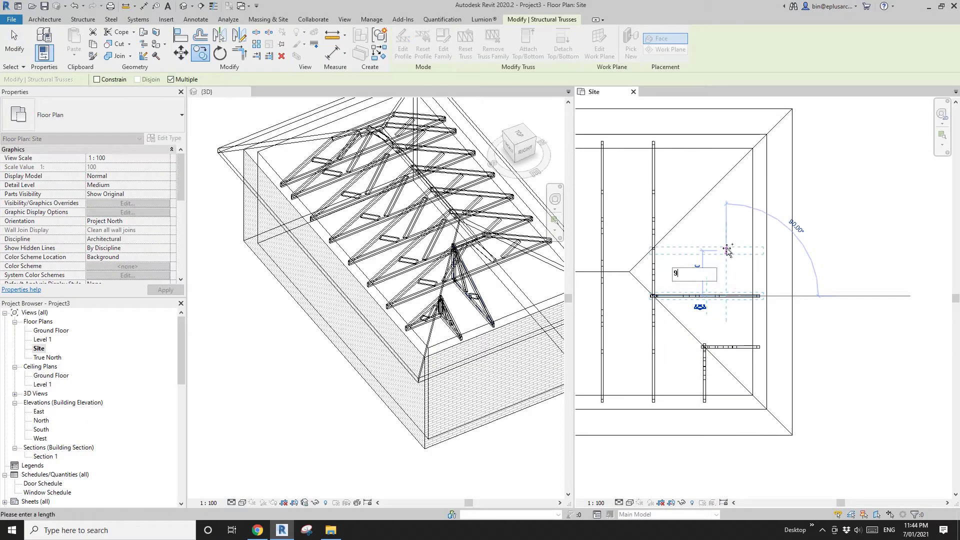
{"action": "key", "text": "Return"}
{"action": "middle_click_drag", "start_coordinate": [718, 254], "coordinate": [718, 255]}
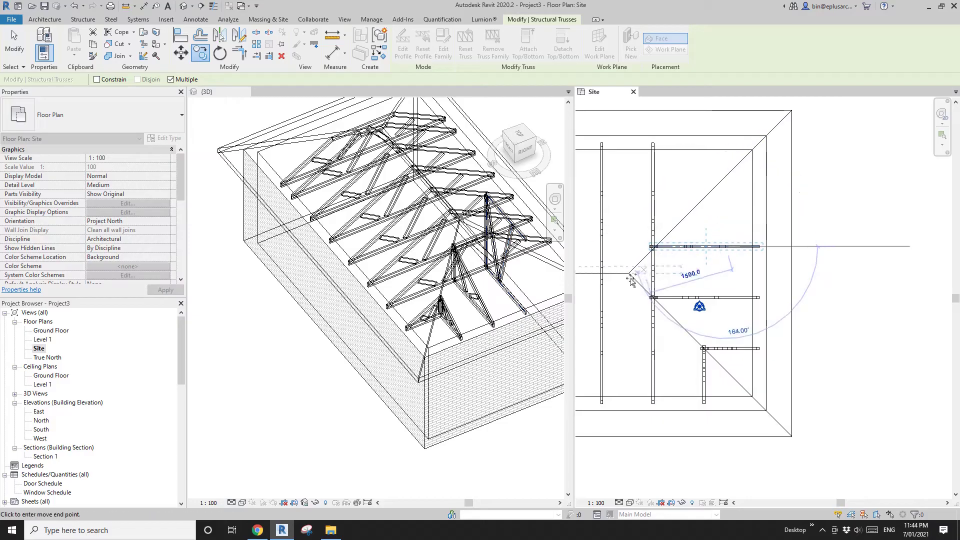
{"action": "key", "text": "Escape"}
Attach the top of the newest hip-end truss to the hip roof in the 3D view
{"action": "middle_click_drag", "start_coordinate": [516, 229], "coordinate": [430, 250]}
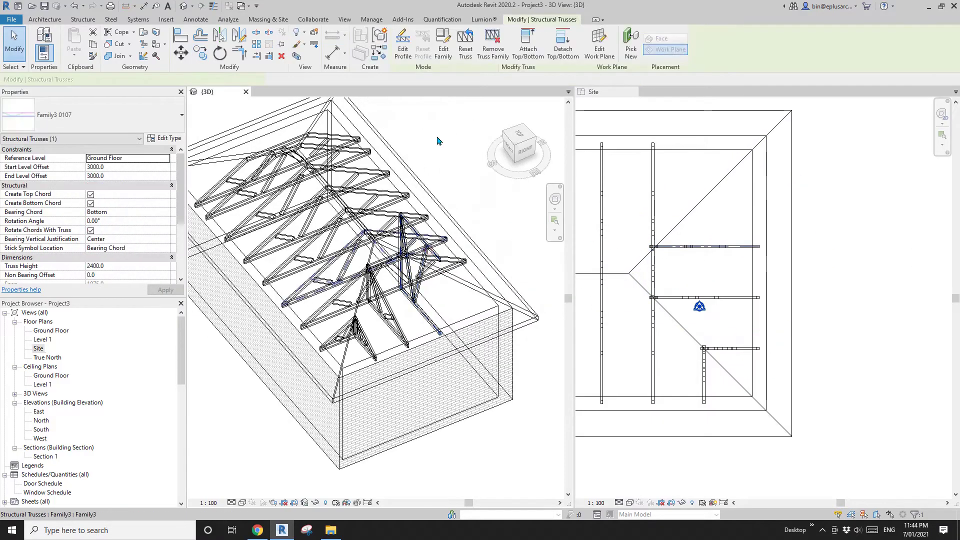
{"action": "left_click", "coordinate": [526, 60]}
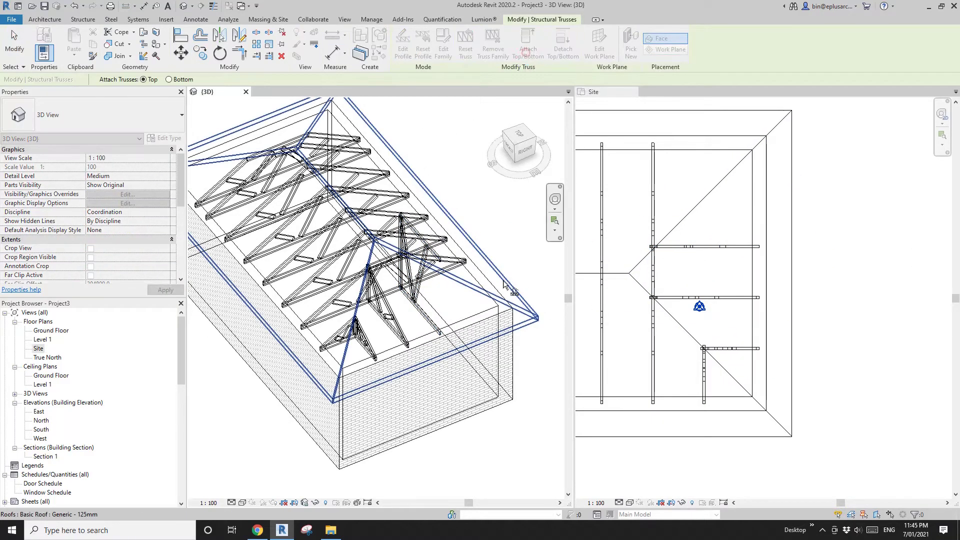
{"action": "left_click", "coordinate": [502, 280]}
Display the 3D view shaded and temporarily hide the roof to expose the trusses
{"action": "mouse_move", "coordinate": [492, 247]}
{"action": "middle_mouse_down", "text": "shift"}
{"action": "mouse_move", "coordinate": [445, 270]}
{"action": "mouse_move", "coordinate": [477, 359]}
{"action": "mouse_move", "coordinate": [456, 332]}
{"action": "middle_mouse_up", "text": "shift"}
{"action": "left_click", "coordinate": [518, 276]}
{"action": "key", "text": "h"}
{"action": "key", "text": "h"}
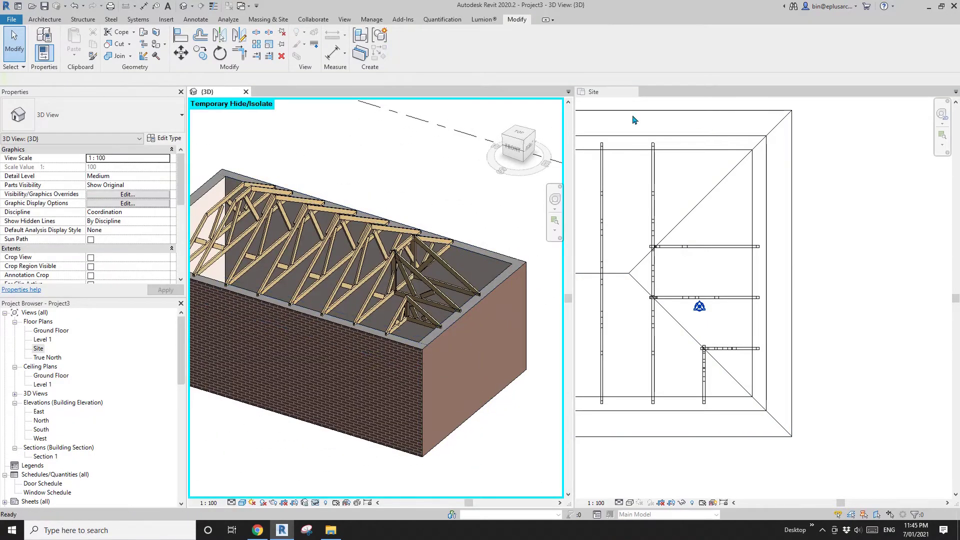
Close the Site plan so the 3D view fills the drawing area
{"action": "left_click", "coordinate": [631, 93]}
{"action": "left_click", "coordinate": [633, 92]}
{"action": "middle_click_drag", "start_coordinate": [440, 260], "coordinate": [452, 404], "text": "shift"}
Switch to Chrome to compare the framing with the hip roof truss reference images, and return to Revit
{"action": "left_click", "coordinate": [257, 530]}
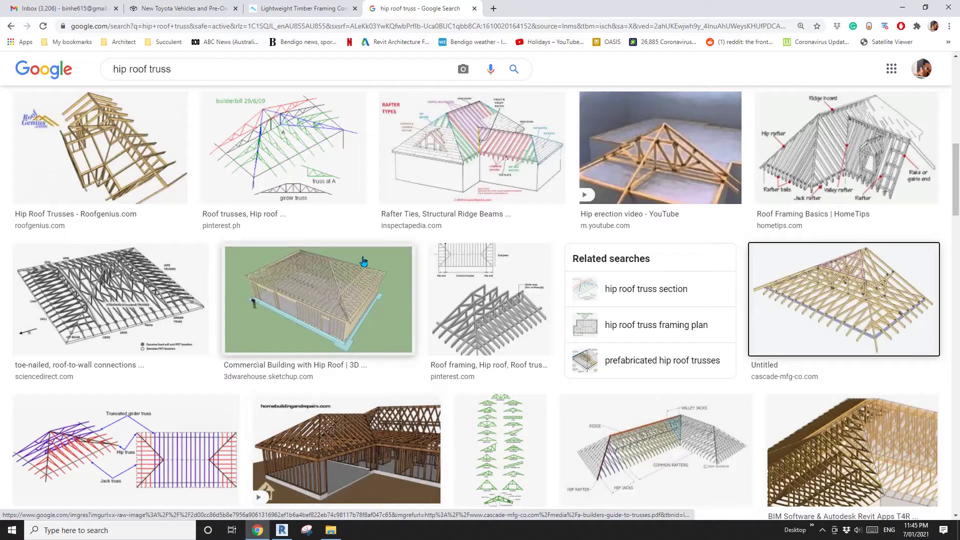
{"action": "left_click", "coordinate": [282, 530]}
{"action": "middle_click_drag", "start_coordinate": [647, 324], "coordinate": [530, 306]}
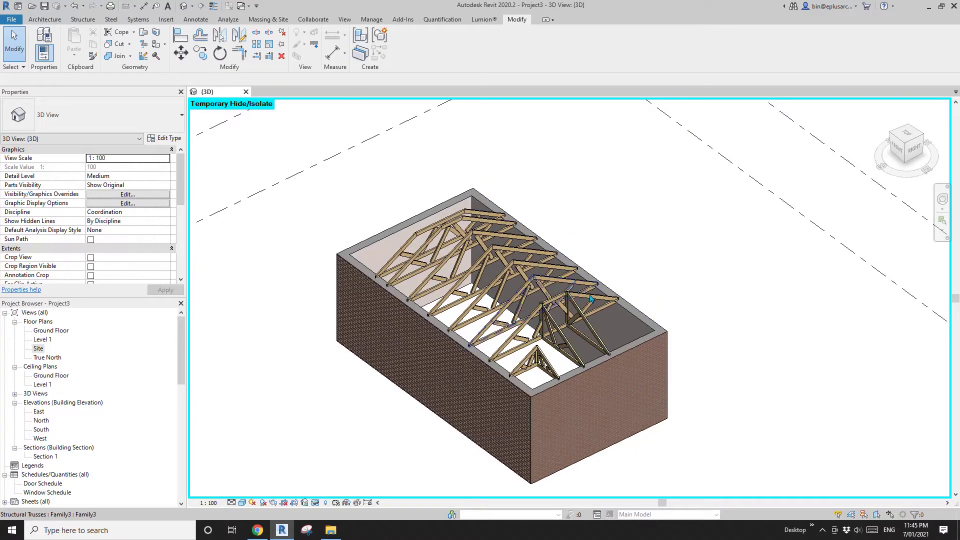
{"action": "middle_click_drag", "start_coordinate": [656, 307], "coordinate": [633, 299], "text": "shift"}
{"action": "left_click", "coordinate": [442, 19]}
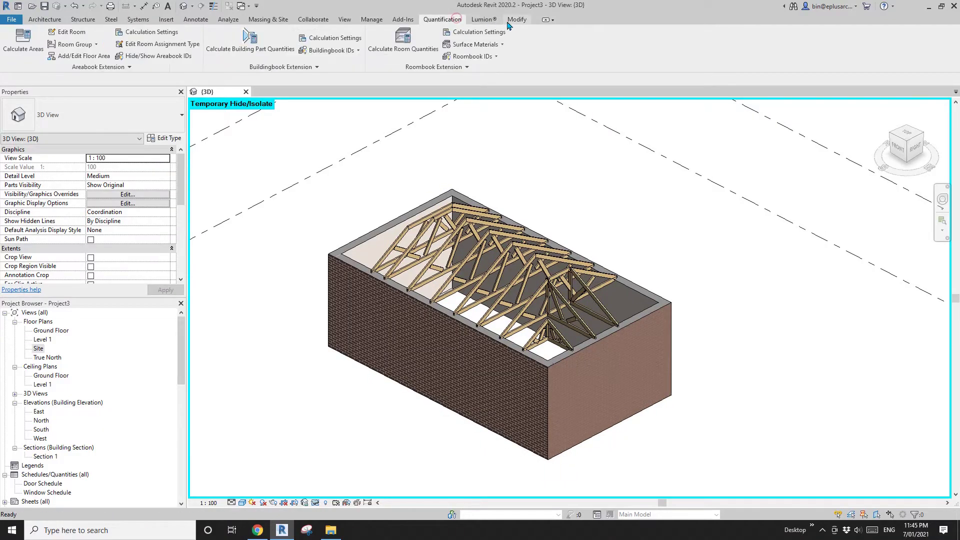
{"action": "left_click", "coordinate": [403, 20]}
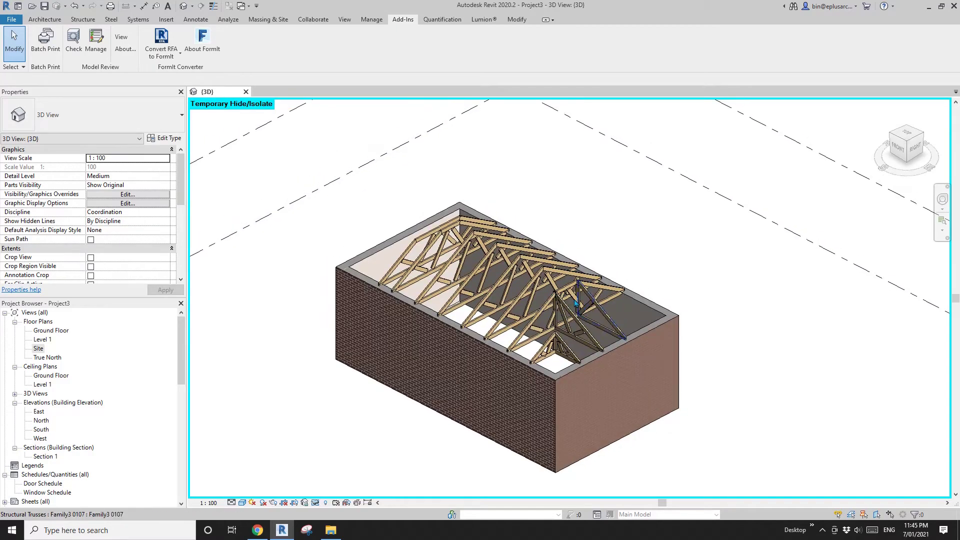
{"action": "scroll", "coordinate": [592, 306], "scroll_direction": "up", "scroll_amount": 3}
{"action": "left_click", "coordinate": [593, 306]}
{"action": "key", "text": "Escape"}
{"action": "left_click", "coordinate": [447, 275]}
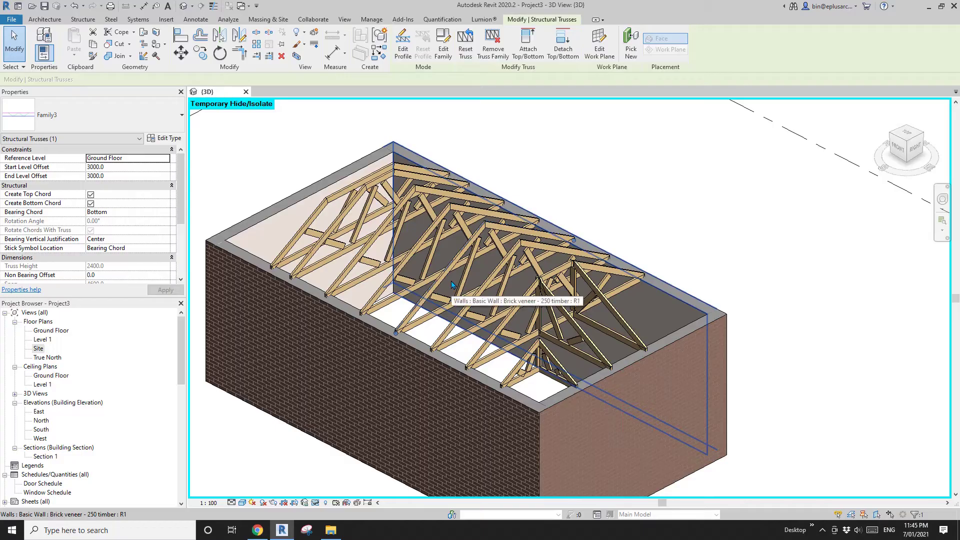
{"action": "key", "text": "Escape"}
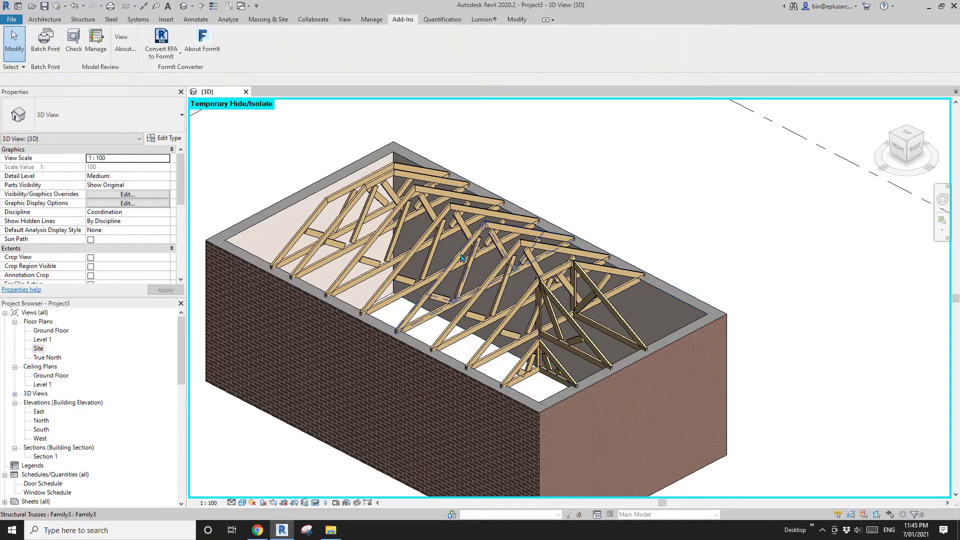
{"action": "middle_click_drag", "start_coordinate": [461, 258], "coordinate": [493, 350], "text": "shift"}
{"action": "scroll", "coordinate": [494, 348], "scroll_direction": "down", "scroll_amount": 2}
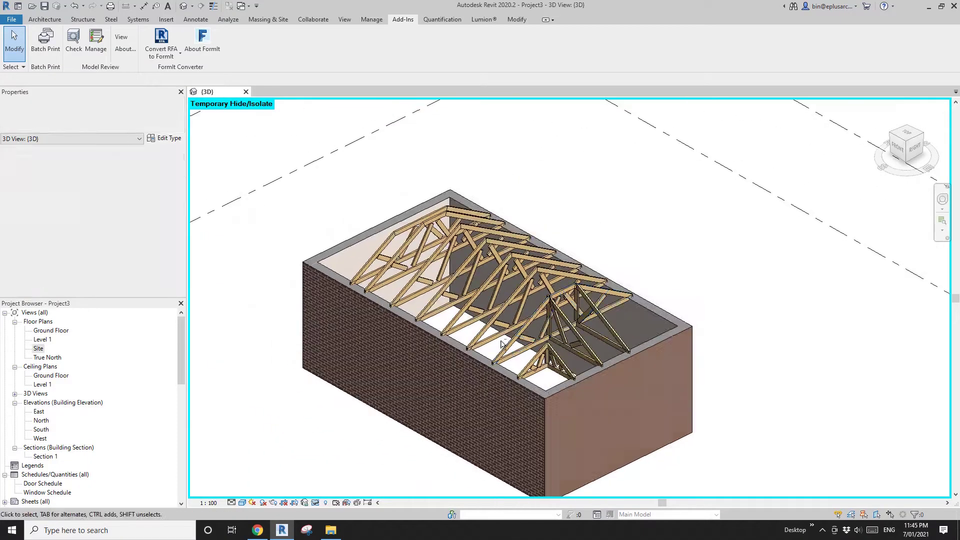